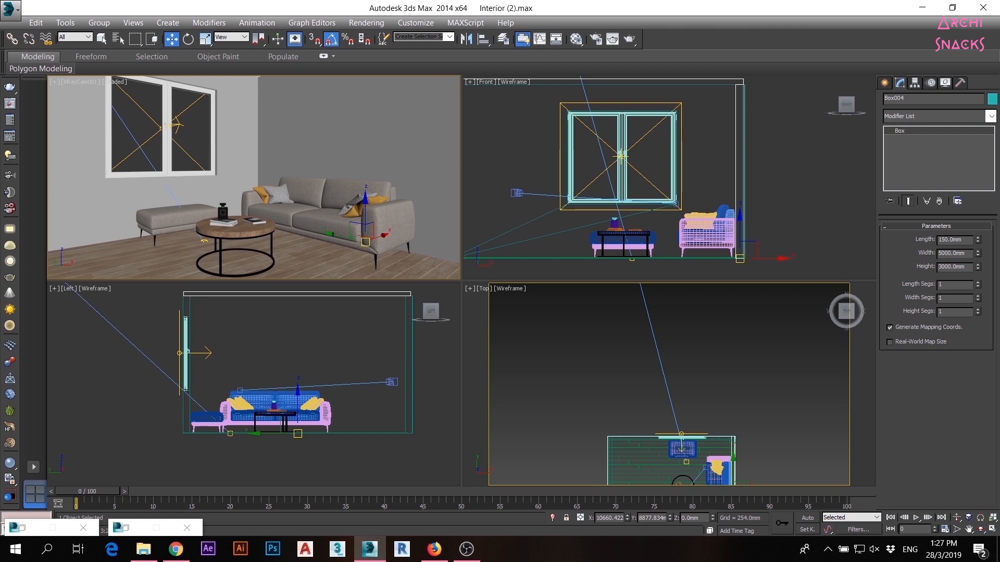
Review the options of the window's VRayLight and the VRaySun parameters, including its shadow subdivs.
click(664, 106)
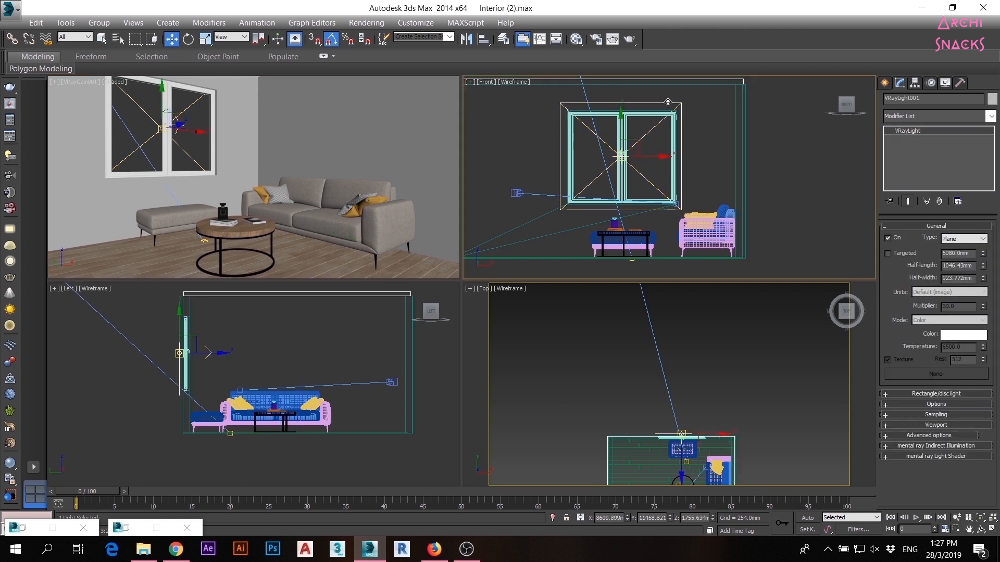
click(936, 415)
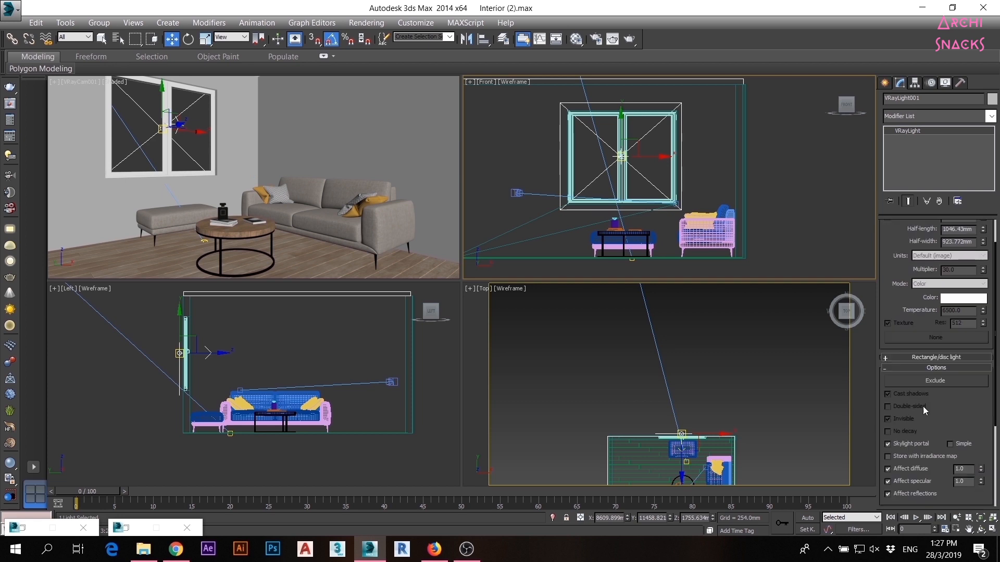
drag(755, 333, 549, 363)
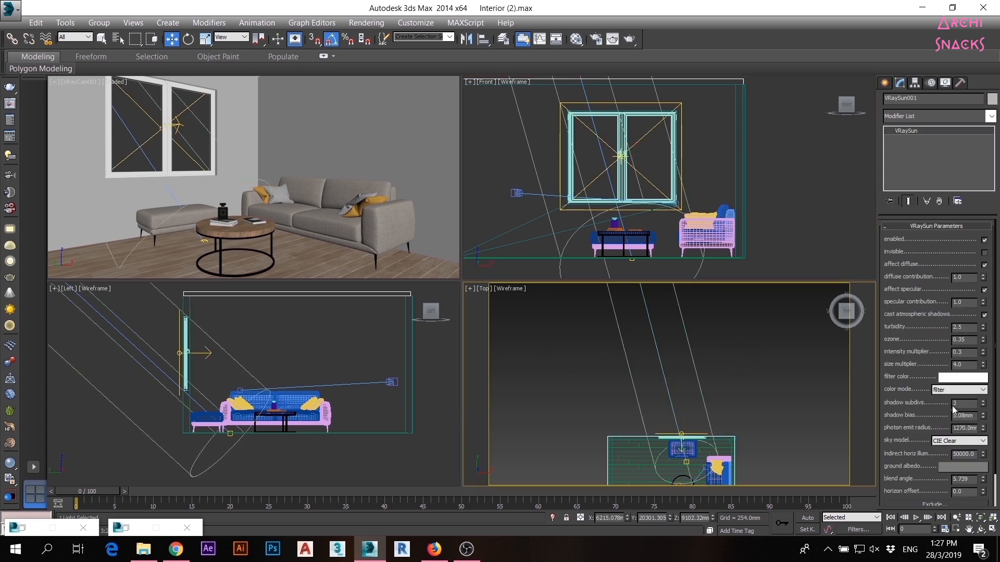
drag(966, 352, 889, 380)
click(735, 372)
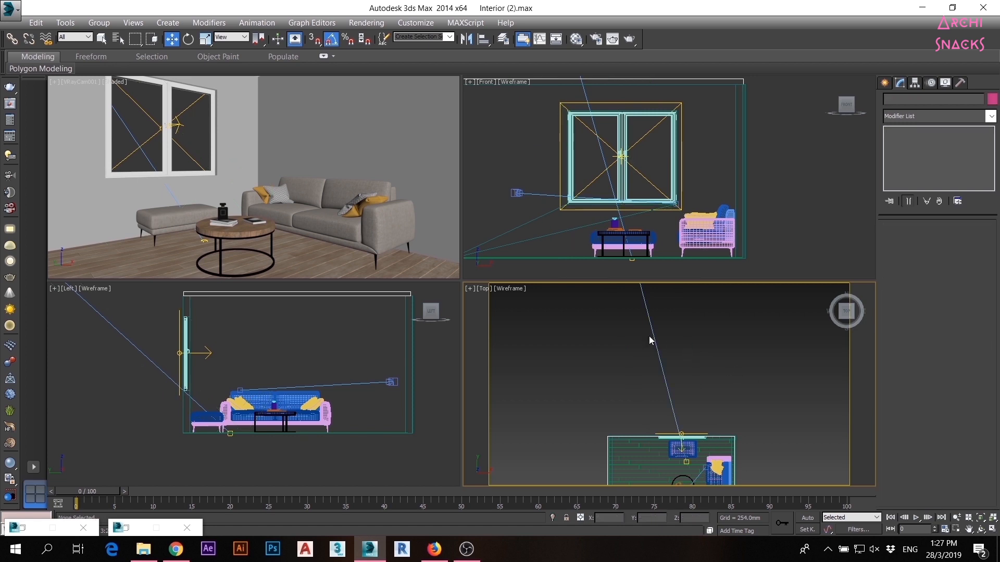
Review the image sampler, bucket sampler and Global DMC noise threshold settings in the V-Ray render setup.
click(595, 39)
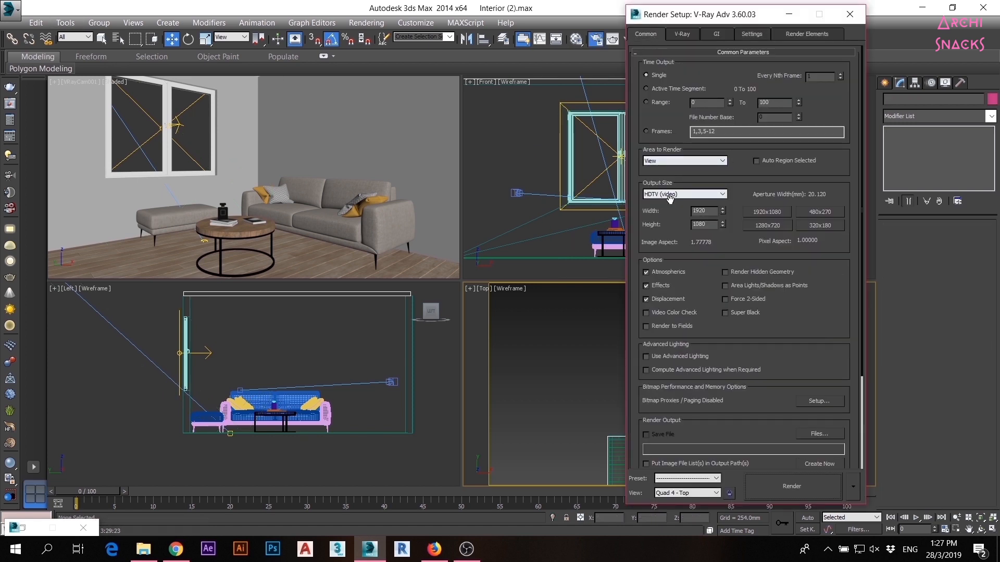
click(680, 34)
click(681, 106)
click(681, 107)
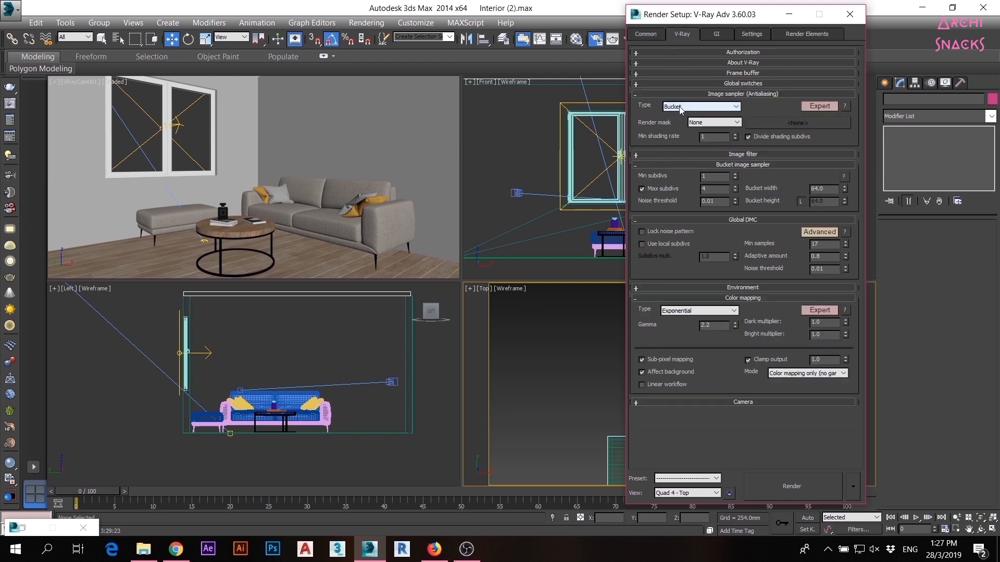
click(744, 155)
click(733, 155)
double_click(713, 190)
double_click(822, 189)
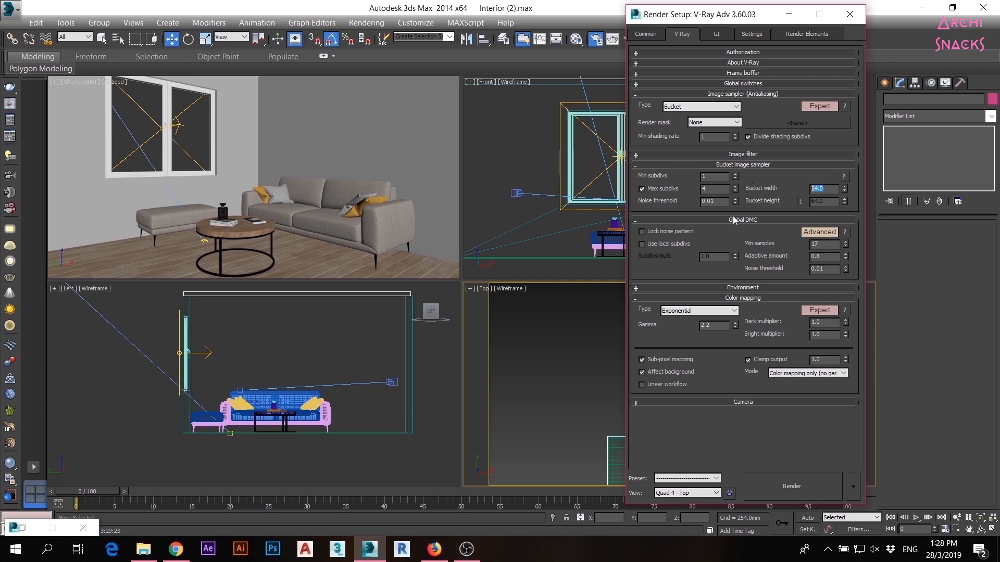
double_click(824, 269)
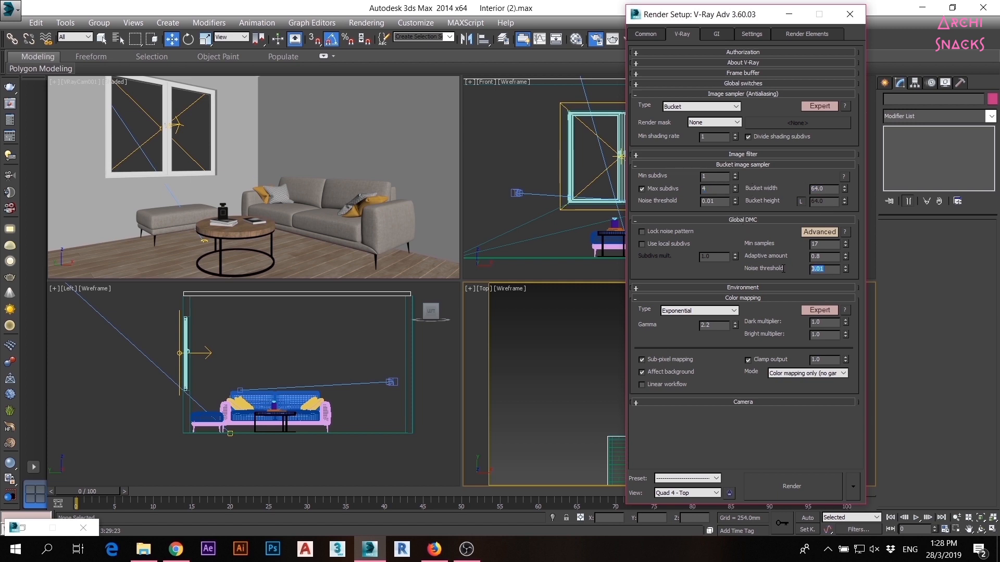
click(744, 220)
click(744, 233)
click(744, 234)
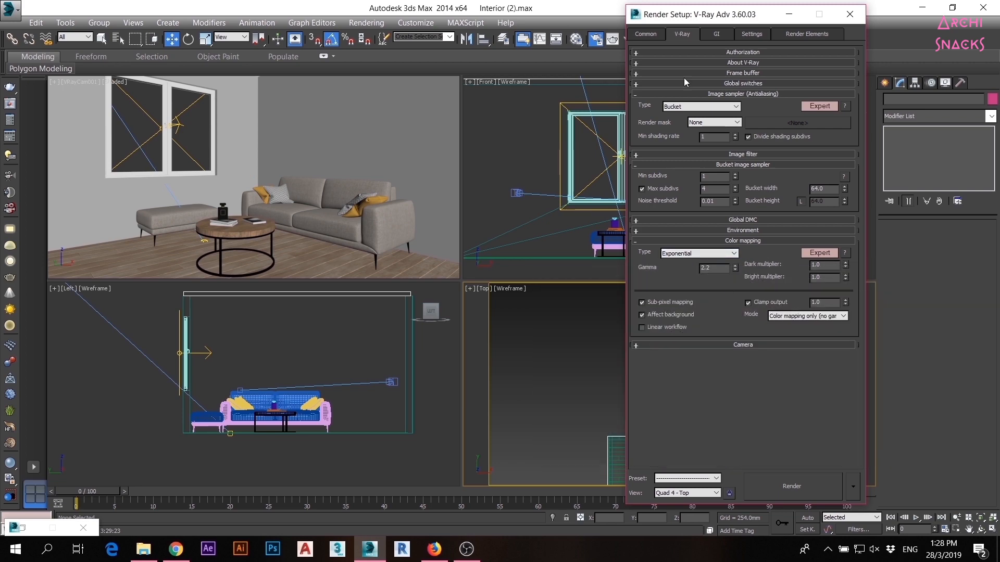
Review the ambient occlusion, irradiance map and light cache subdivs, plus the render system settings.
click(714, 36)
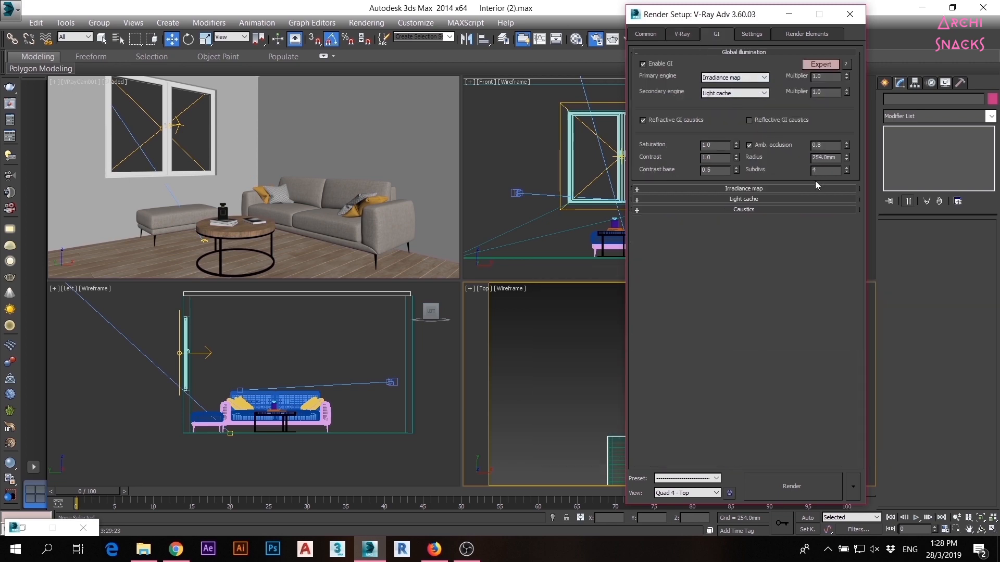
drag(819, 171, 794, 172)
click(750, 188)
drag(834, 214, 809, 216)
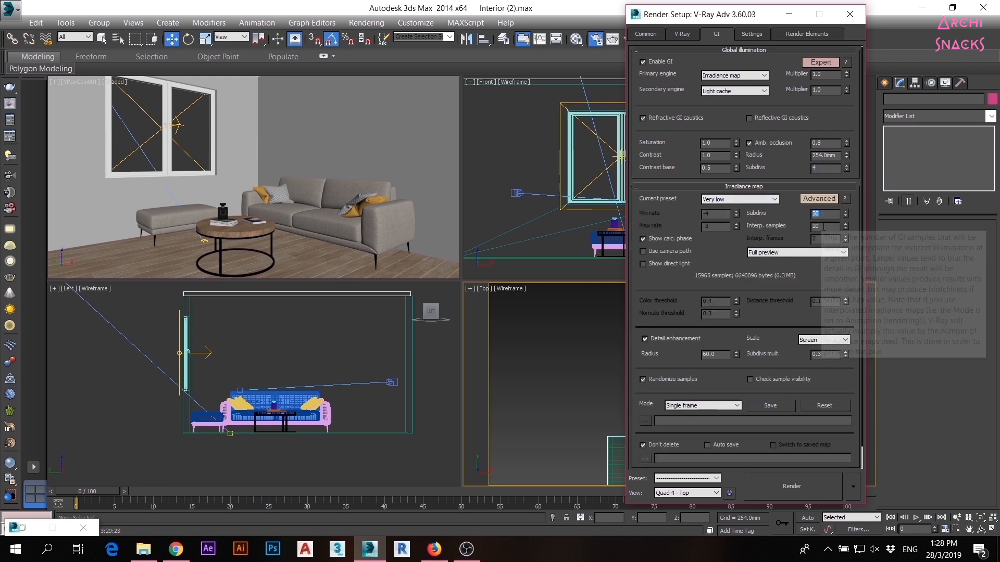
click(732, 188)
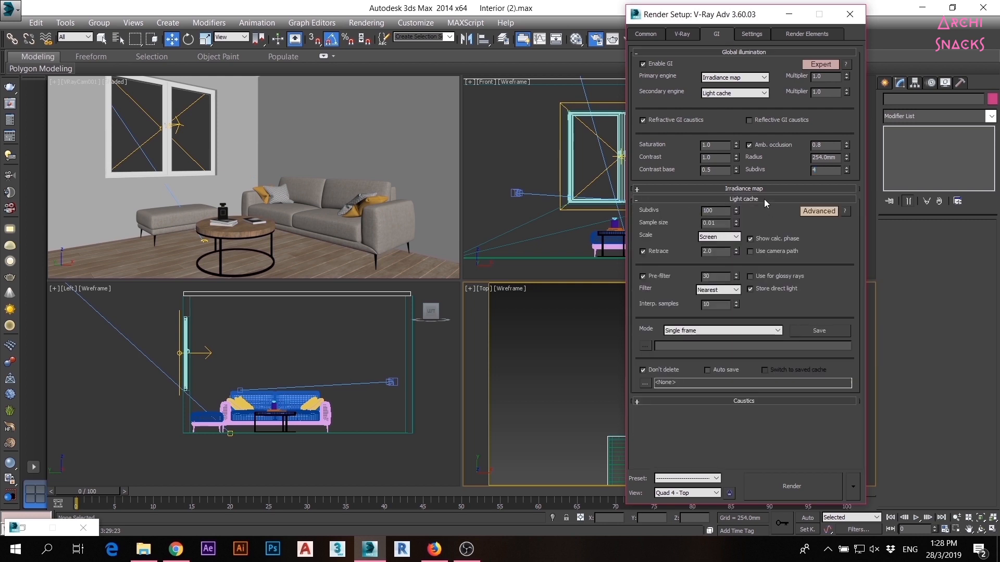
click(759, 37)
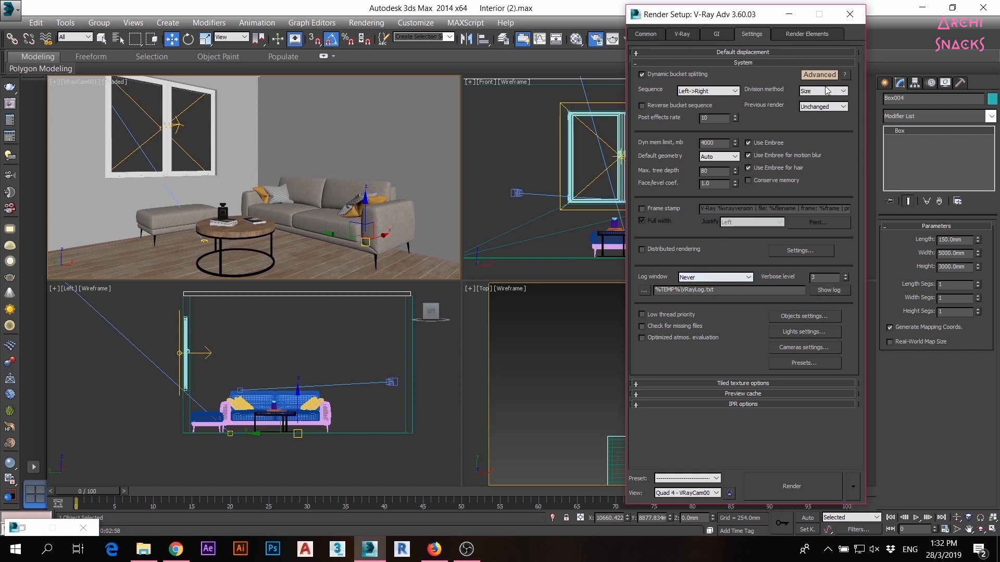
Add the VRayGlobalIllumination, VRayLighting, VRayReflection, VRayRefraction and VRayShadows render elements.
click(806, 34)
click(657, 79)
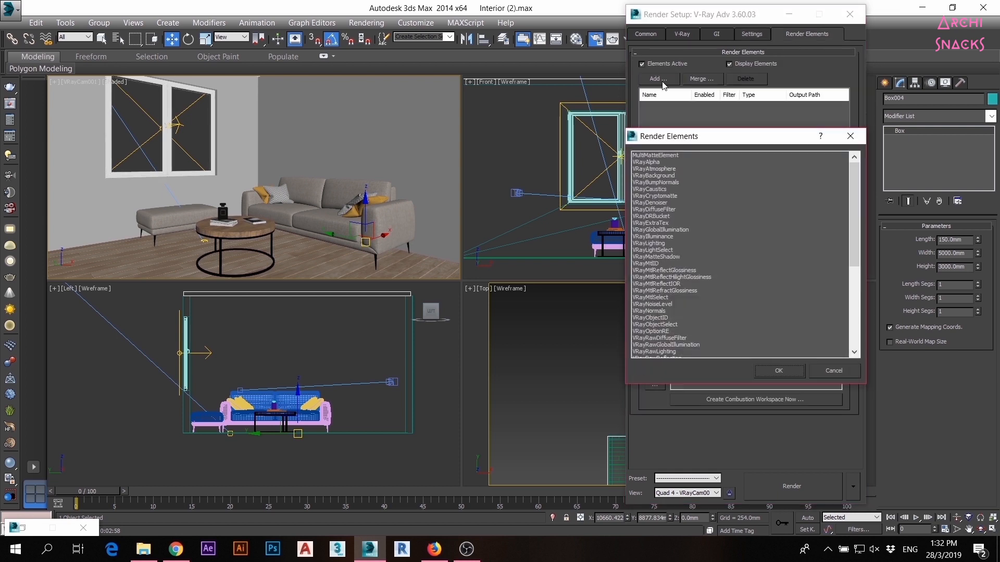
click(663, 231)
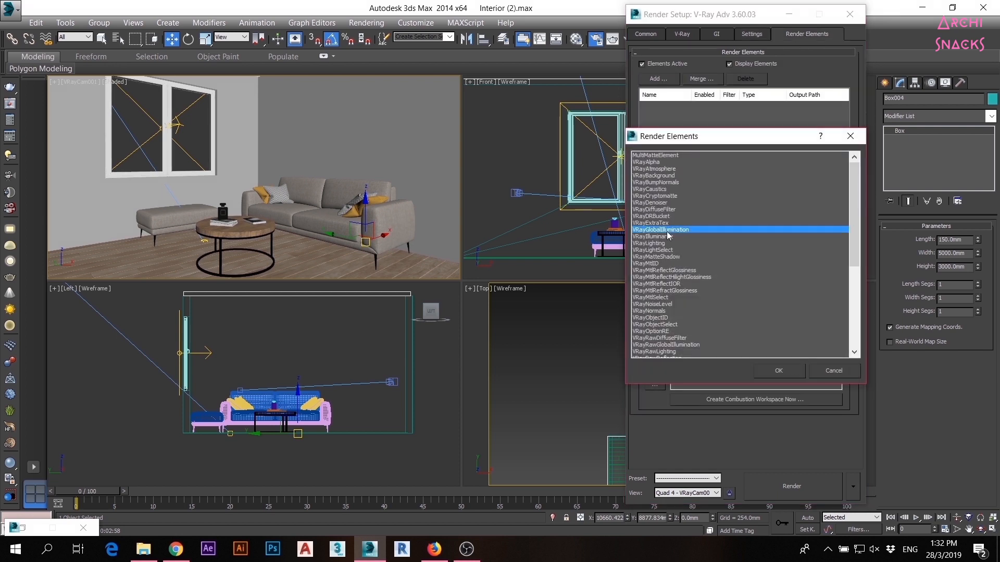
ctrl+click(659, 244)
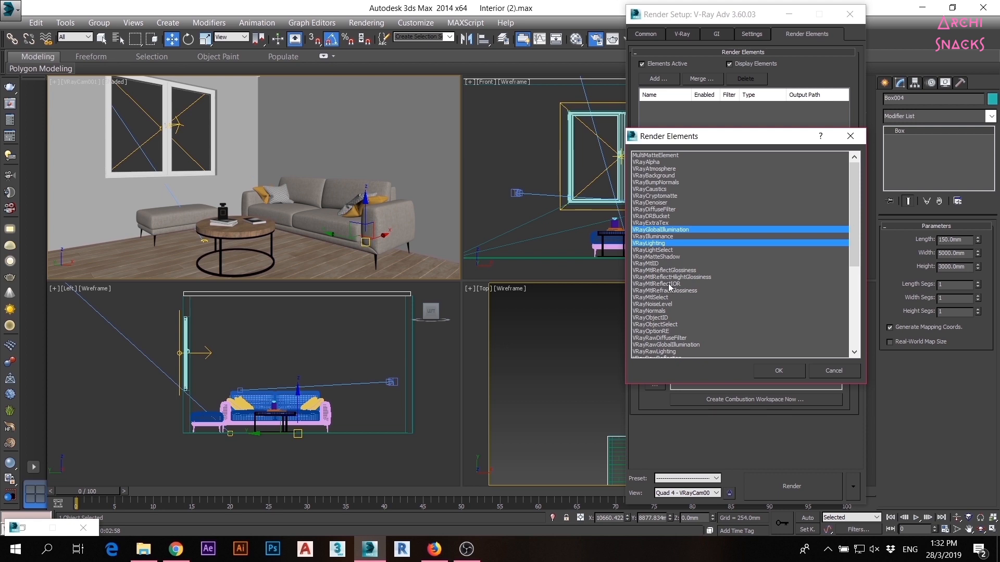
scroll(698, 339, down, 3)
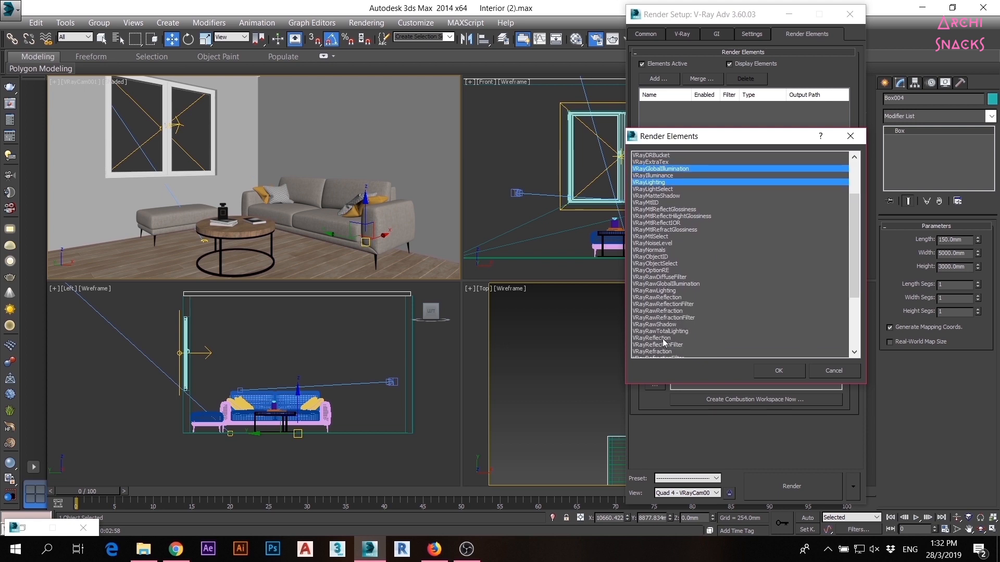
ctrl+click(664, 338)
ctrl+click(667, 352)
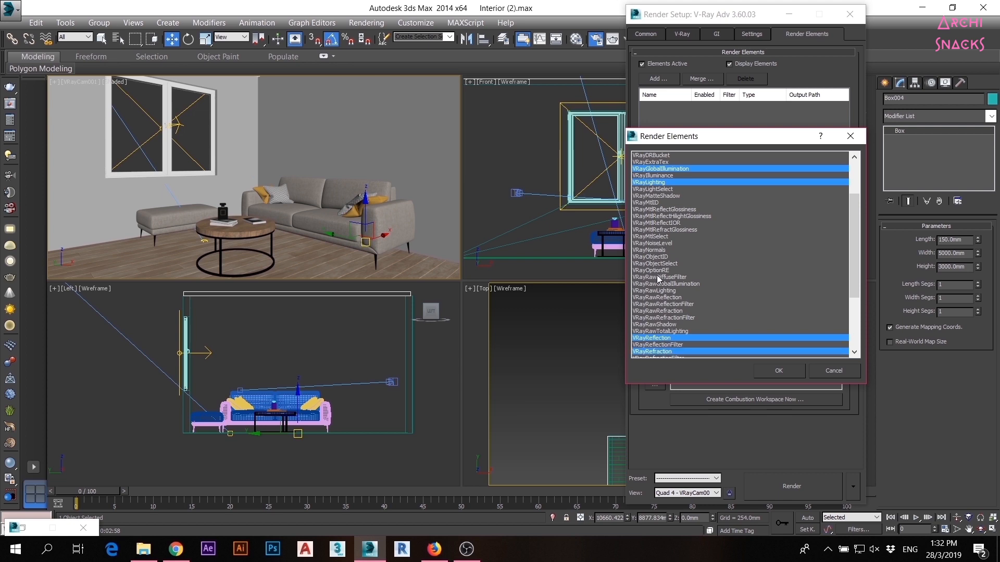
scroll(684, 264, down, 3)
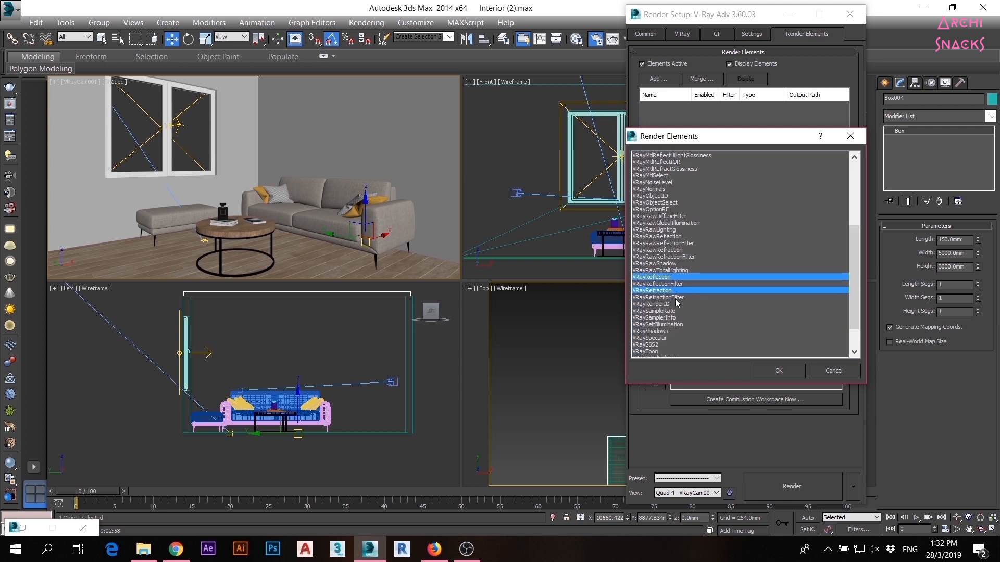
ctrl+click(663, 333)
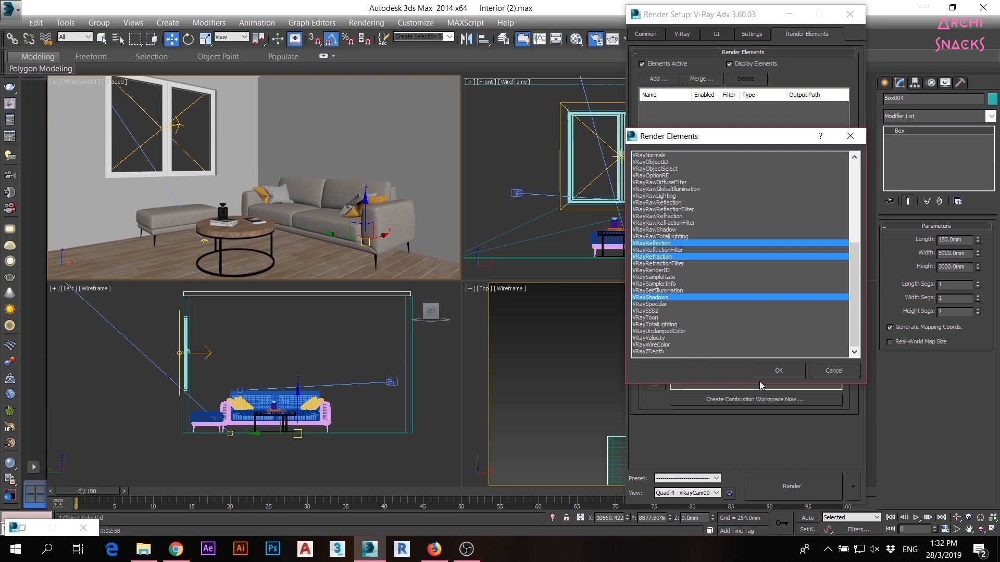
click(778, 370)
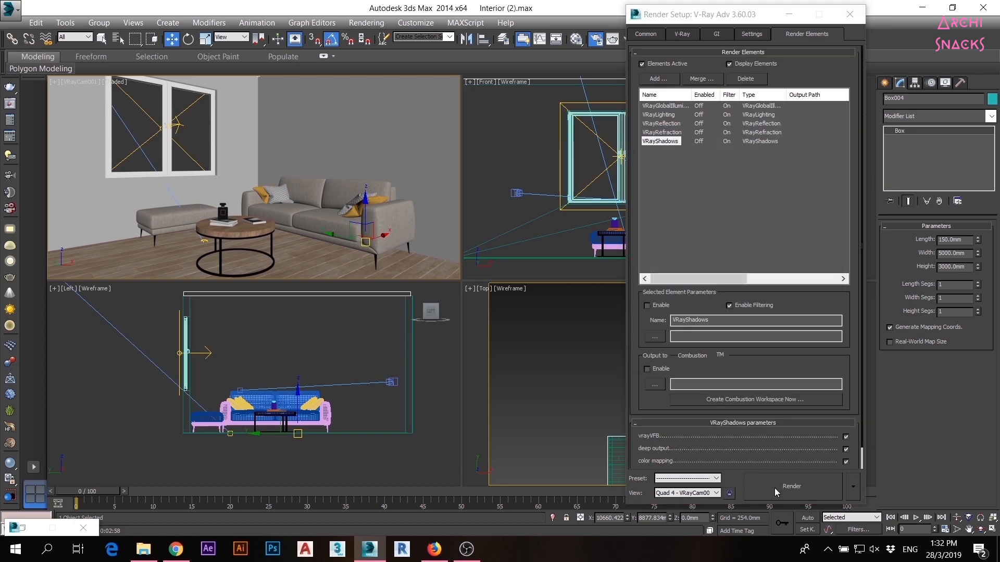
Render the camera view and examine the VRayGlobalIllumination pass up close around the window, walls and furniture.
click(773, 488)
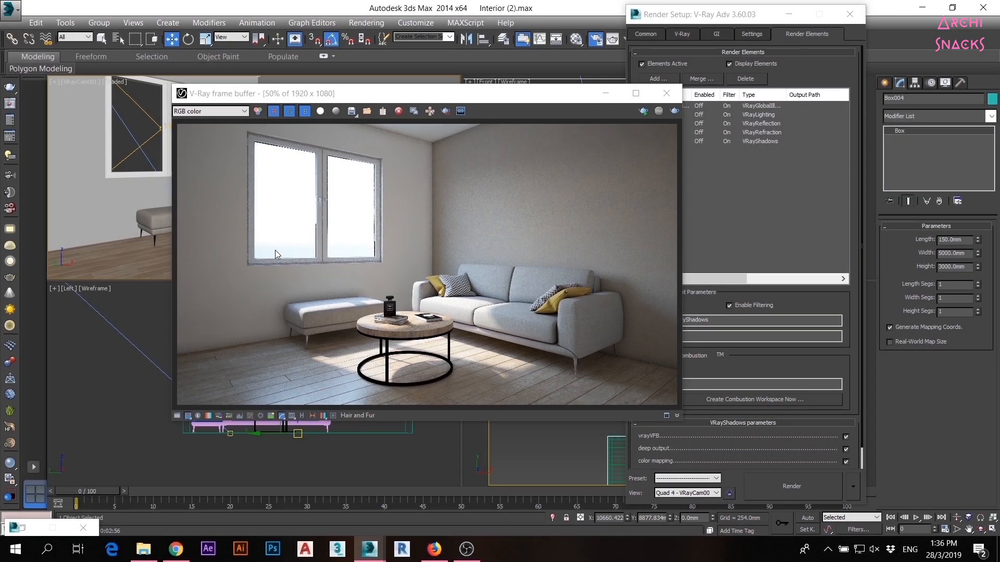
click(208, 110)
click(211, 136)
double_click(307, 263)
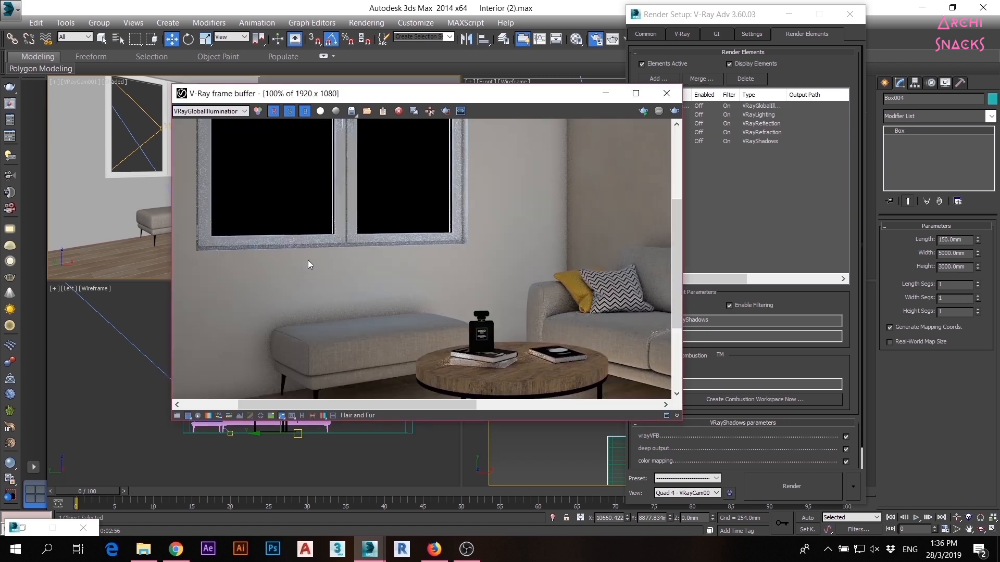
scroll(308, 261, up, 1)
middle_drag(309, 258, 351, 154)
scroll(352, 156, down, 1)
middle_drag(560, 227, 417, 298)
Set the global illumination ambient occlusion subdivs to 16 and show the irradiance map settings.
click(717, 34)
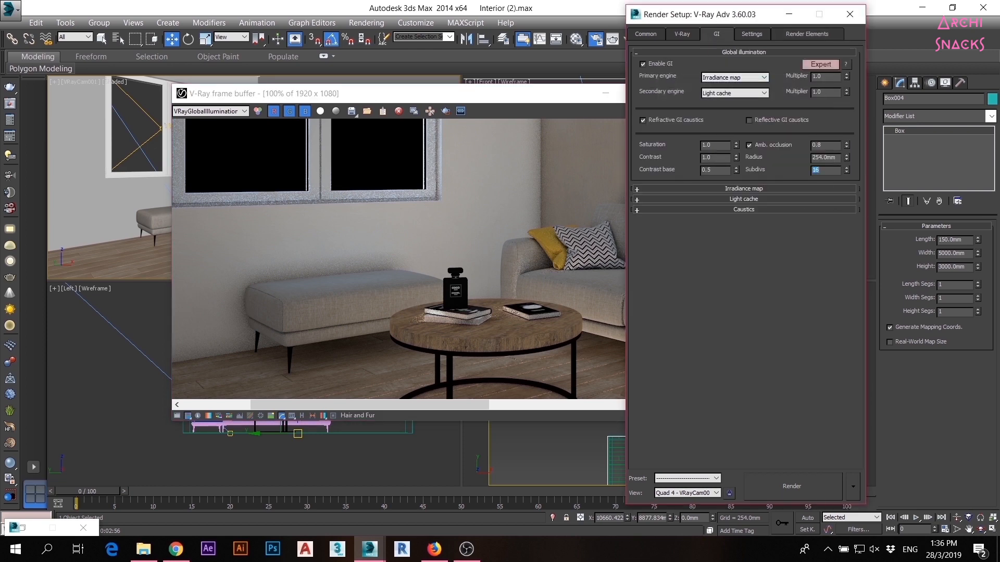
click(782, 188)
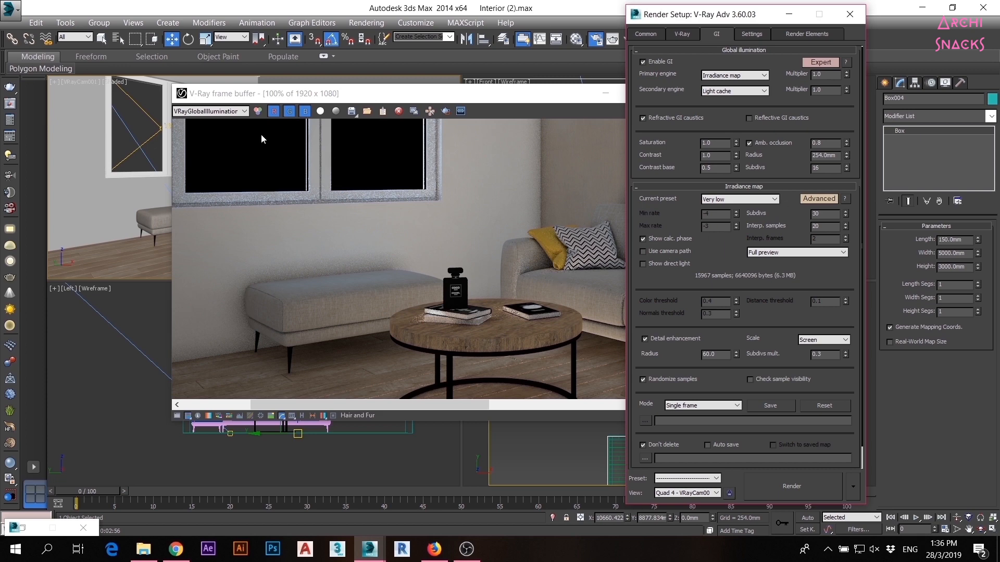
Examine the VRayLighting pass for noise on the walls and sofa, moving the frame buffer clear of the render settings.
click(218, 111)
click(205, 148)
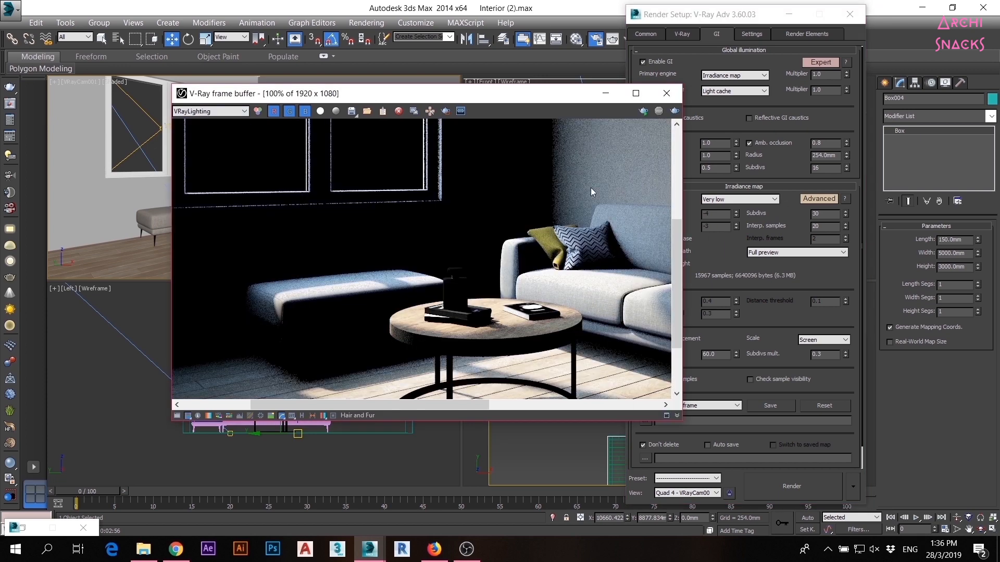
middle_drag(590, 187, 319, 344)
scroll(388, 217, up, 1)
scroll(371, 296, down, 2)
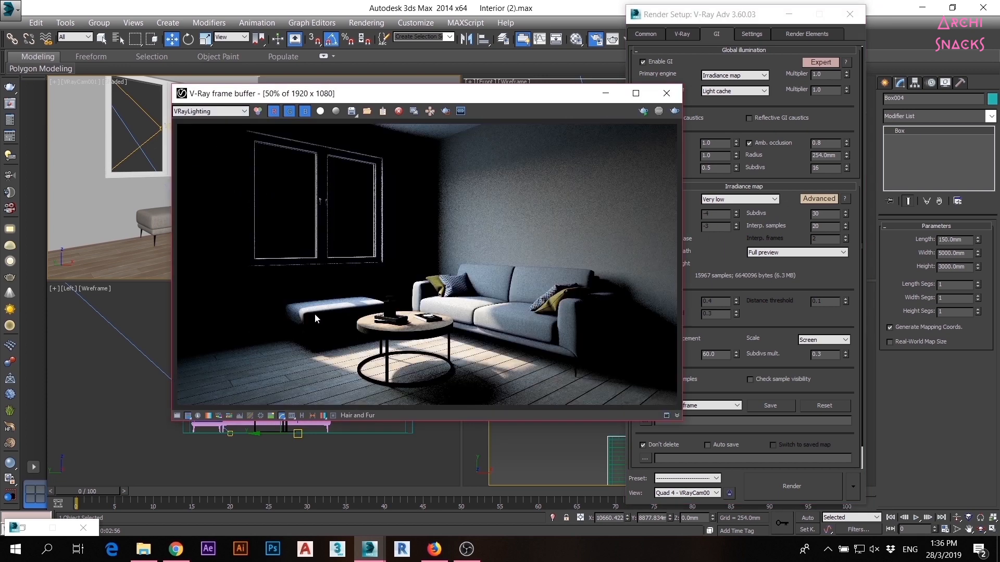
scroll(342, 379, up, 2)
scroll(271, 245, down, 2)
scroll(328, 198, up, 1)
drag(599, 94, 494, 89)
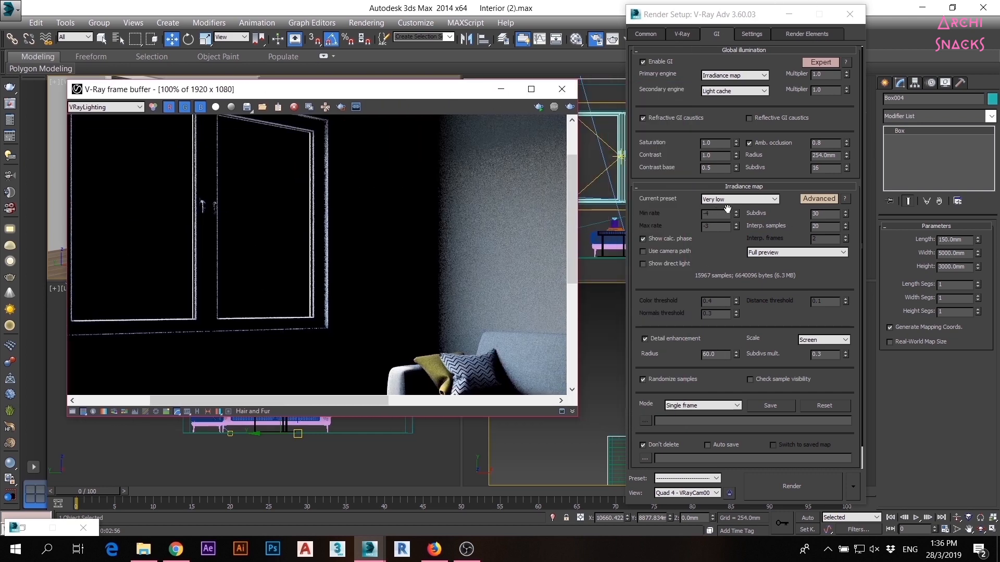
Set the irradiance map subdivs to 60 and the light cache subdivs to 1000.
drag(829, 214, 745, 222)
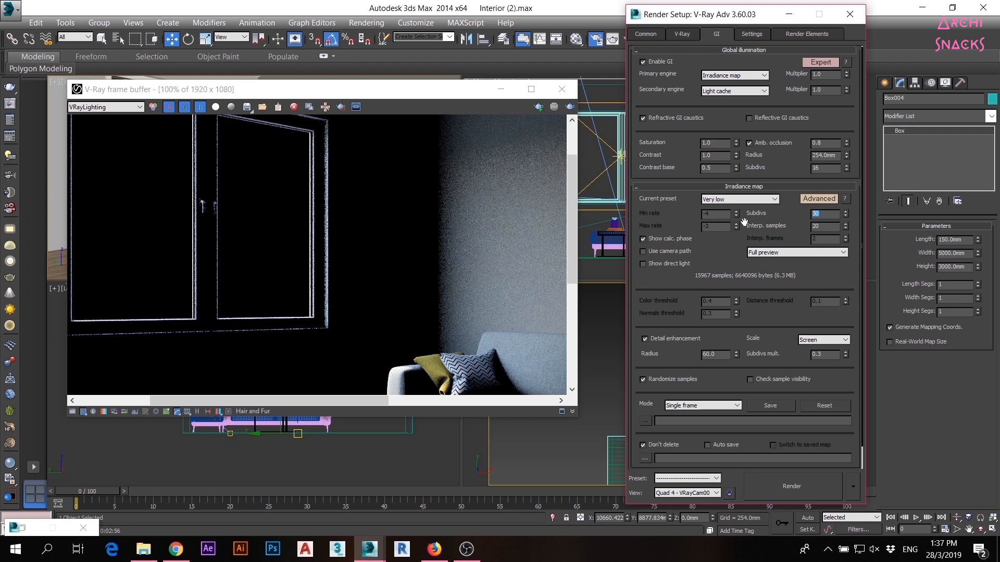
text(60)
key(Tab)
click(729, 186)
double_click(718, 211)
text(1000)
key(Return)
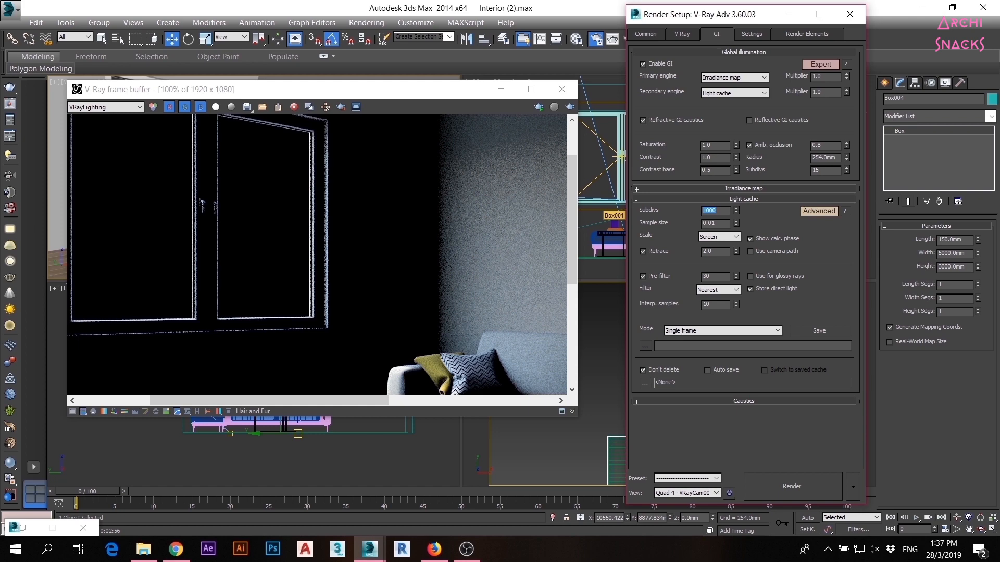
click(745, 199)
Check the V-Ray sampler settings and examine the VRayReflection pass for noise on the floor, table and sofa.
click(684, 34)
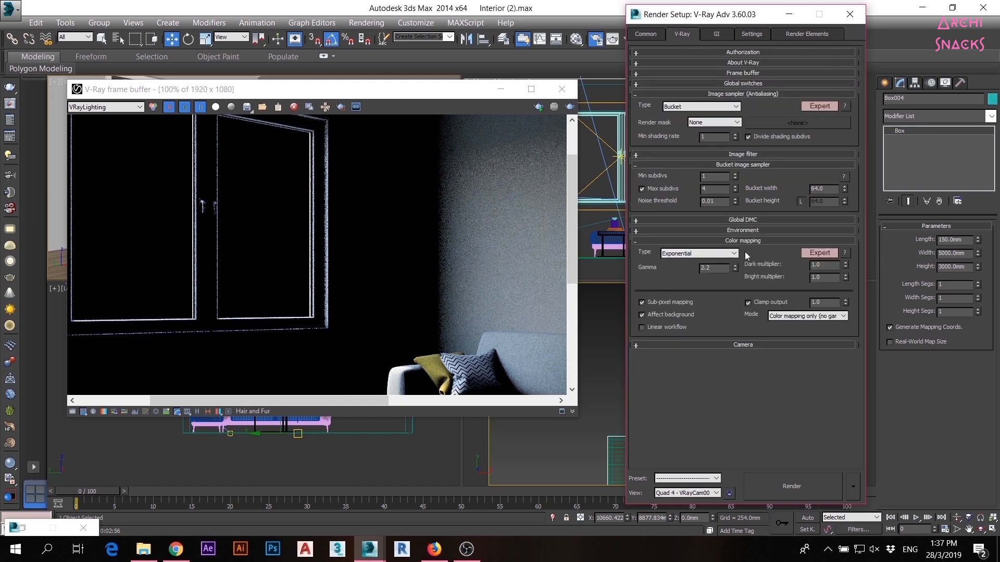
click(106, 107)
click(96, 163)
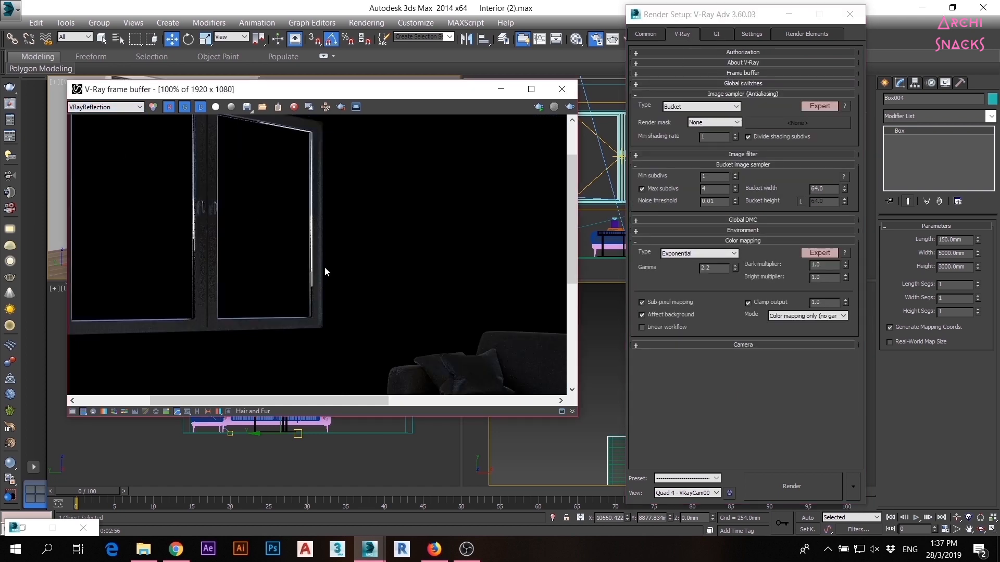
scroll(323, 266, down, 1)
scroll(238, 333, up, 2)
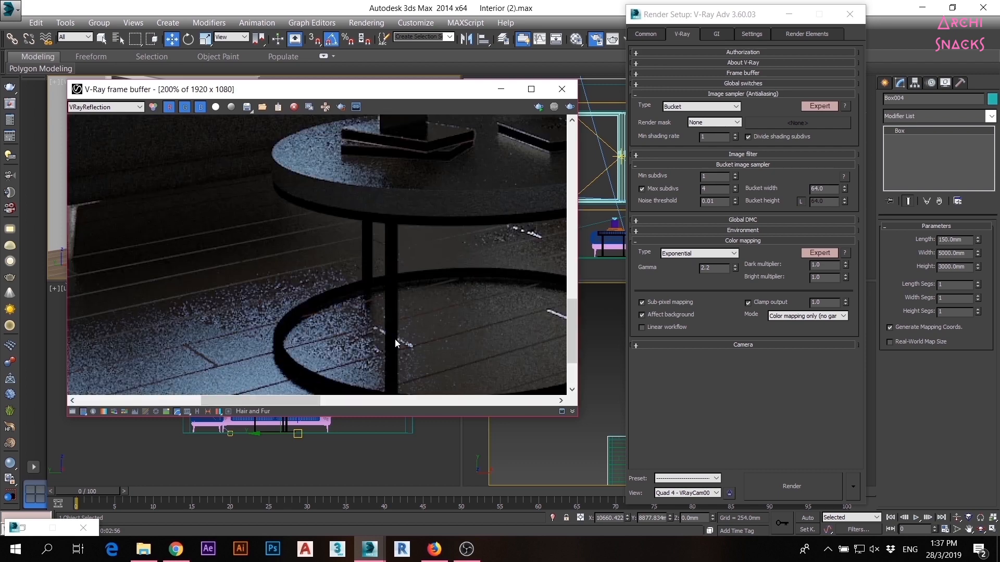
scroll(307, 326, down, 1)
scroll(421, 264, up, 1)
scroll(417, 309, down, 1)
scroll(435, 308, down, 1)
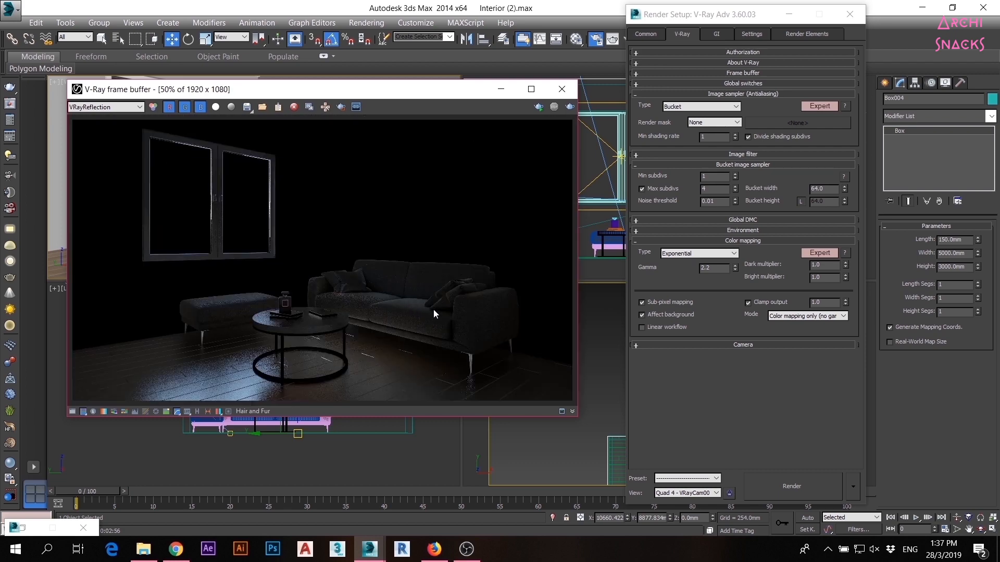
Open the vray Mat4 sub-material of the Light Oak, solid board floor material and inspect the floor's reflection noise up close.
click(790, 14)
click(768, 157)
key(m)
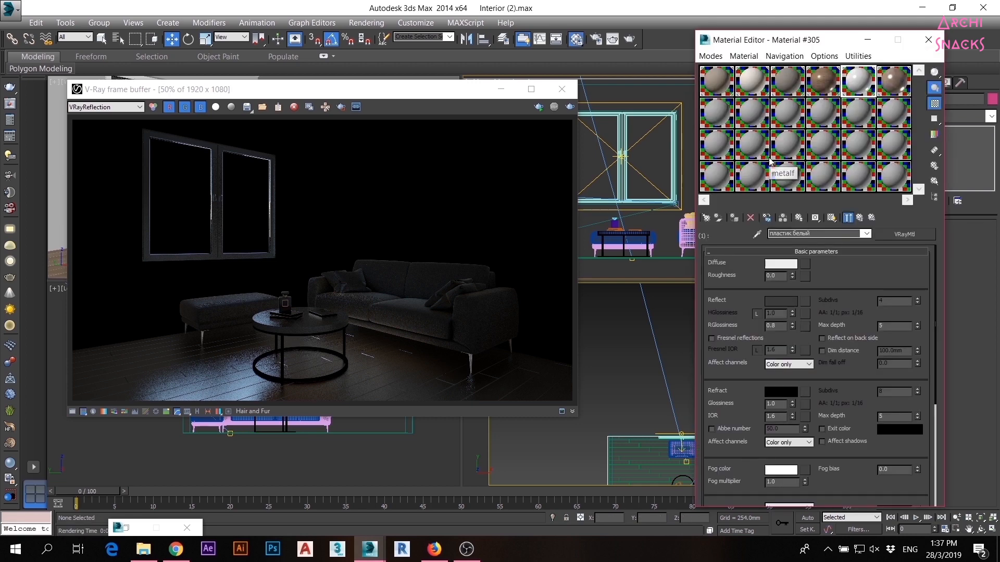
click(894, 81)
scroll(305, 338, up, 2)
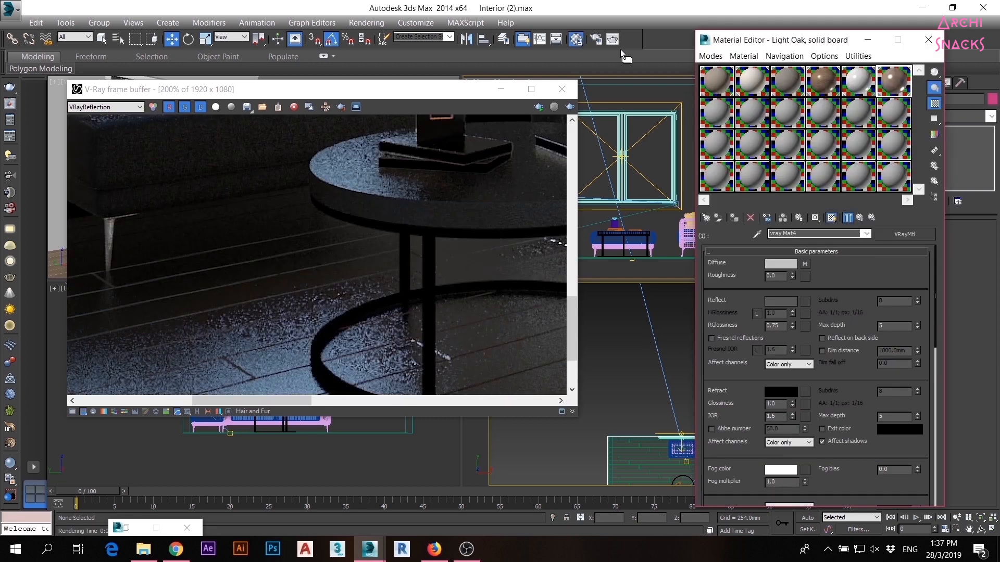
Enable the use of local subdivs in the V-Ray Global DMC settings.
click(597, 40)
click(680, 38)
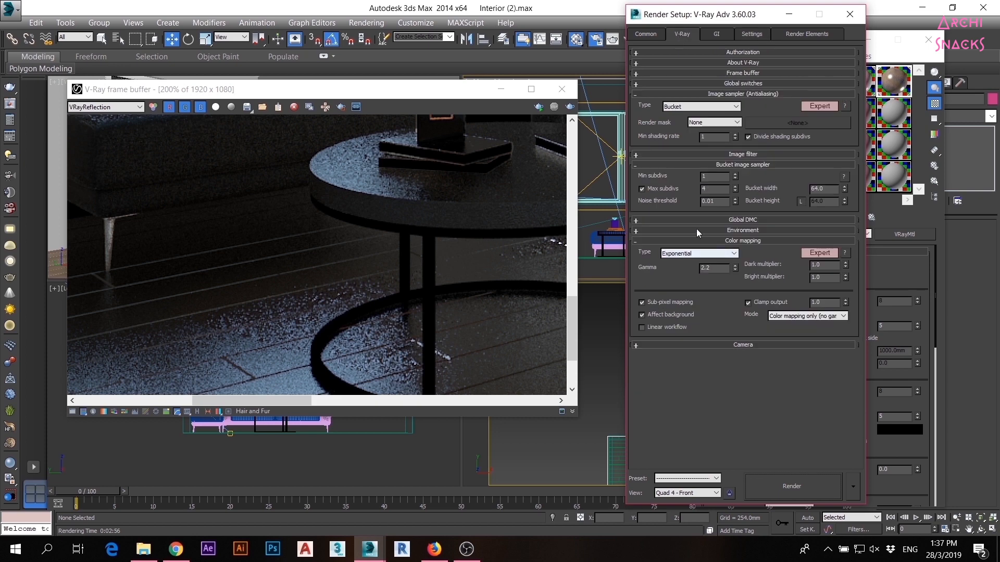
click(698, 221)
click(789, 14)
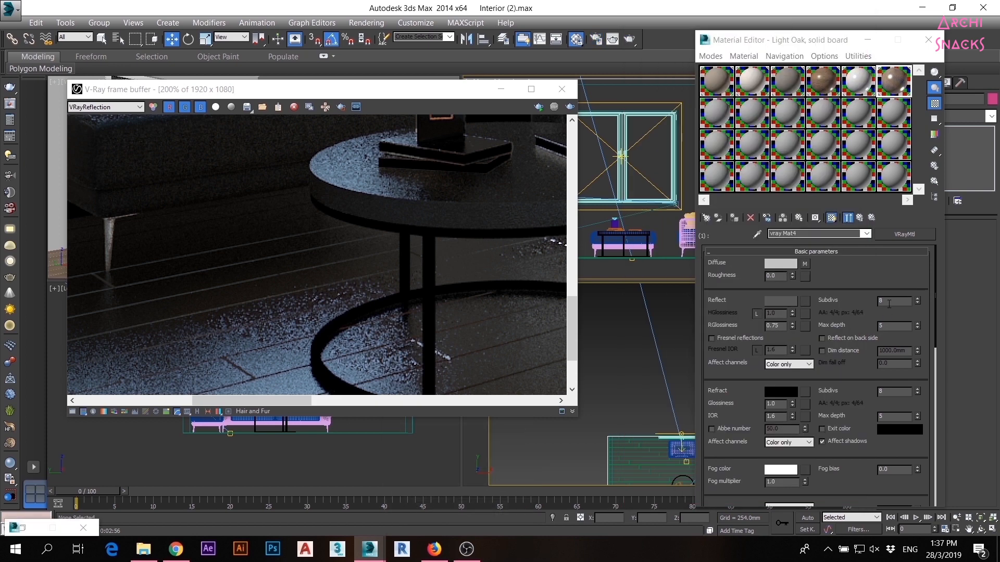
Set the reflection subdivs of the floor sub-materials vray Mat4 and vray Mat0 to 16.
key(Return)
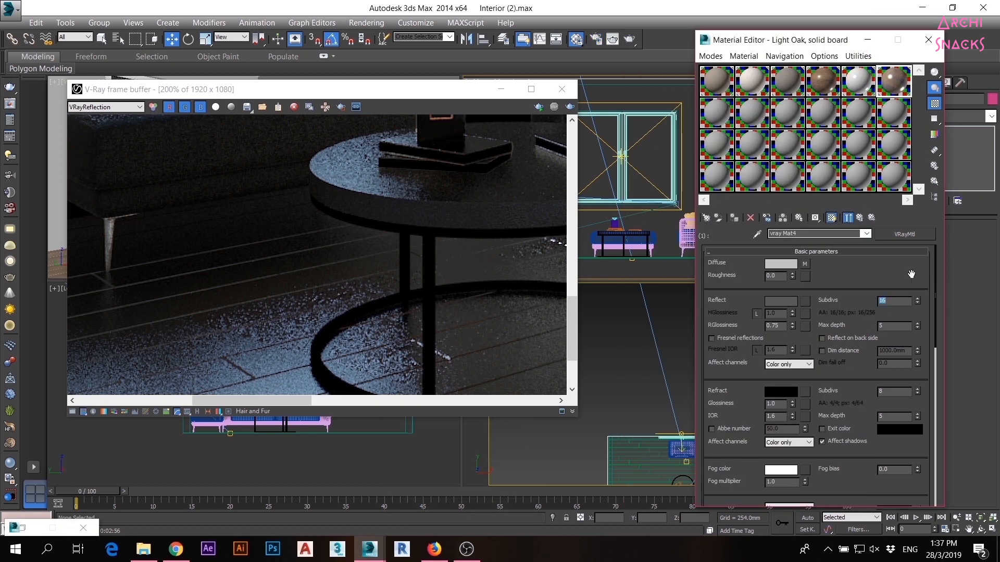
click(859, 218)
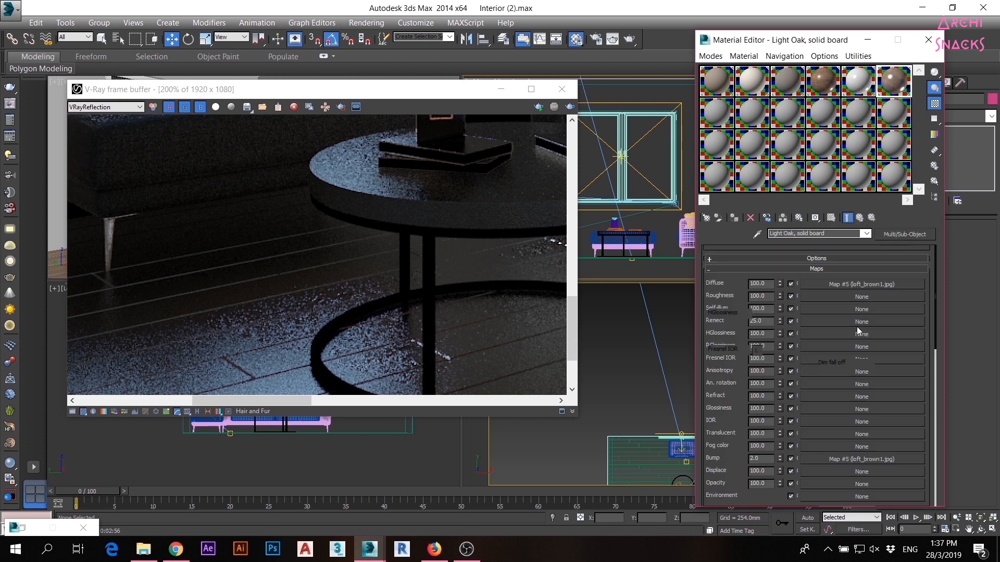
click(833, 332)
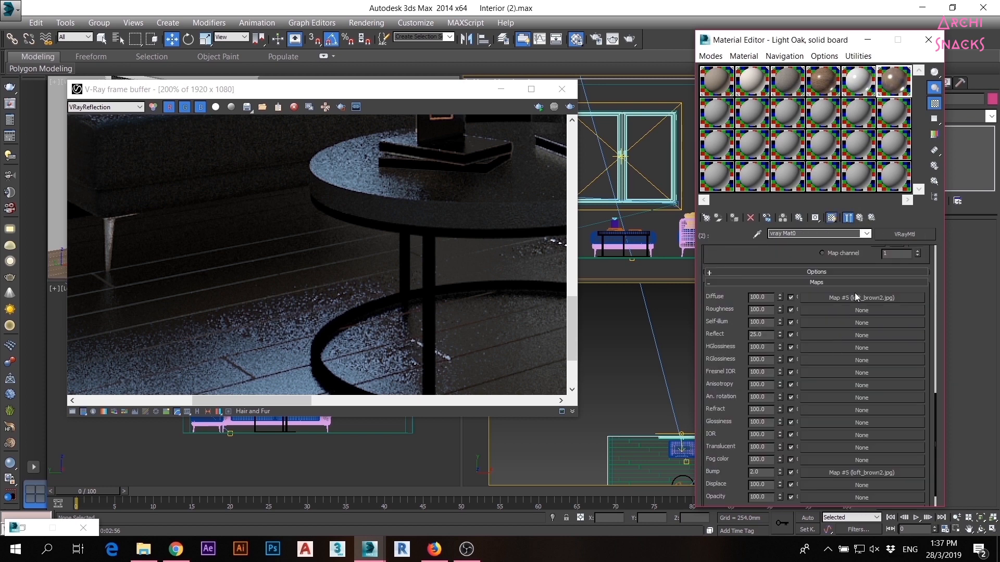
text(16)
key(Return)
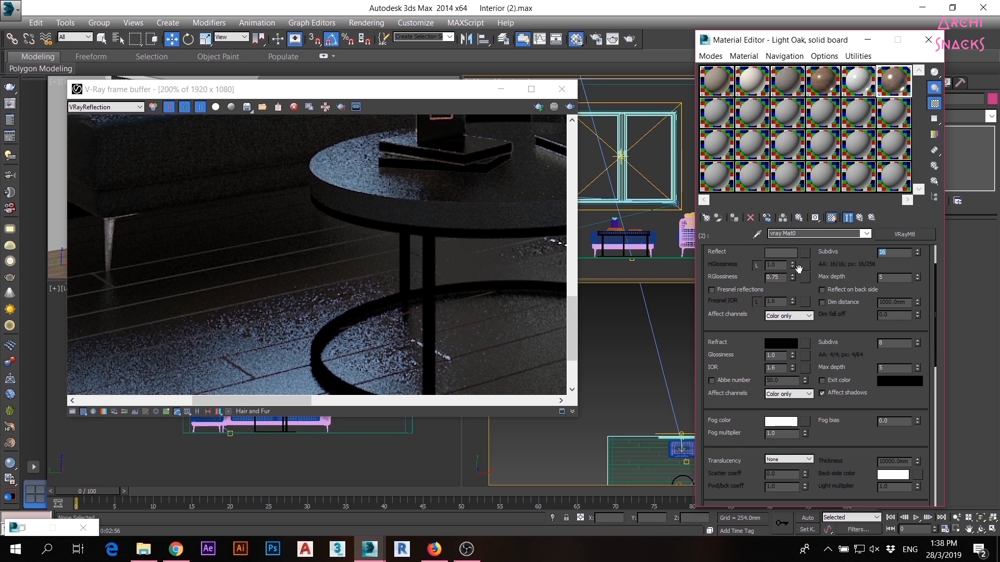
Set the reflection subdivs of the third floor sub-material, vray Mat1, to 16.
click(860, 218)
click(854, 350)
scroll(858, 336, down, 5)
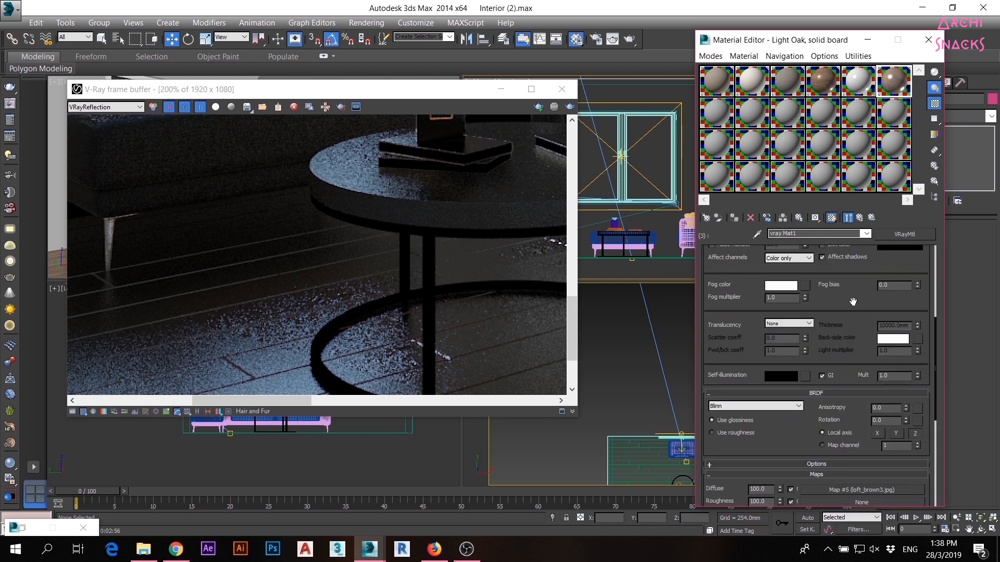
scroll(868, 286, up, 2)
drag(888, 288, 797, 300)
text(16)
key(Return)
Set the reflection subdivs of the fourth floor sub-material, vray Mat2, to 16.
click(859, 219)
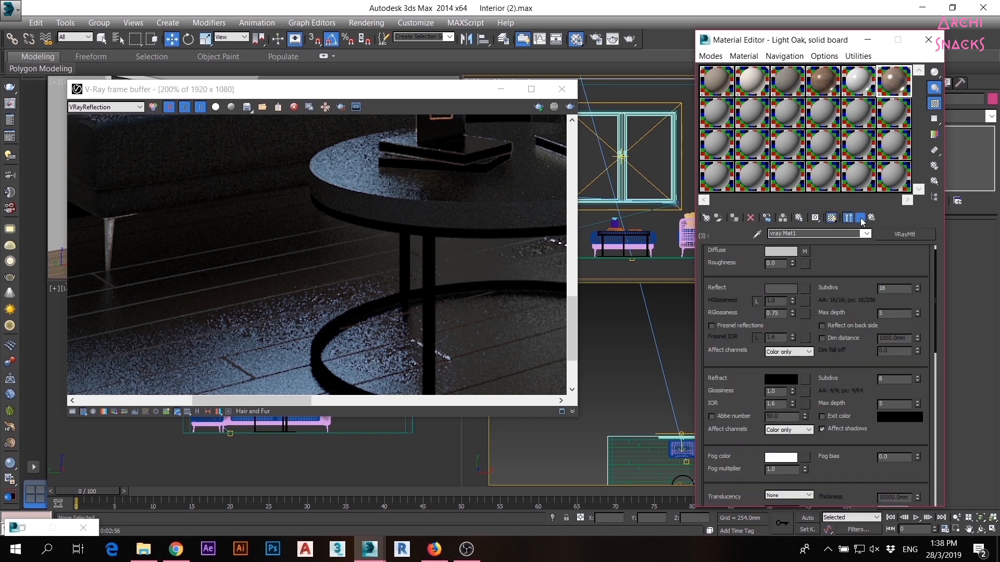
click(849, 364)
scroll(896, 271, up, 5)
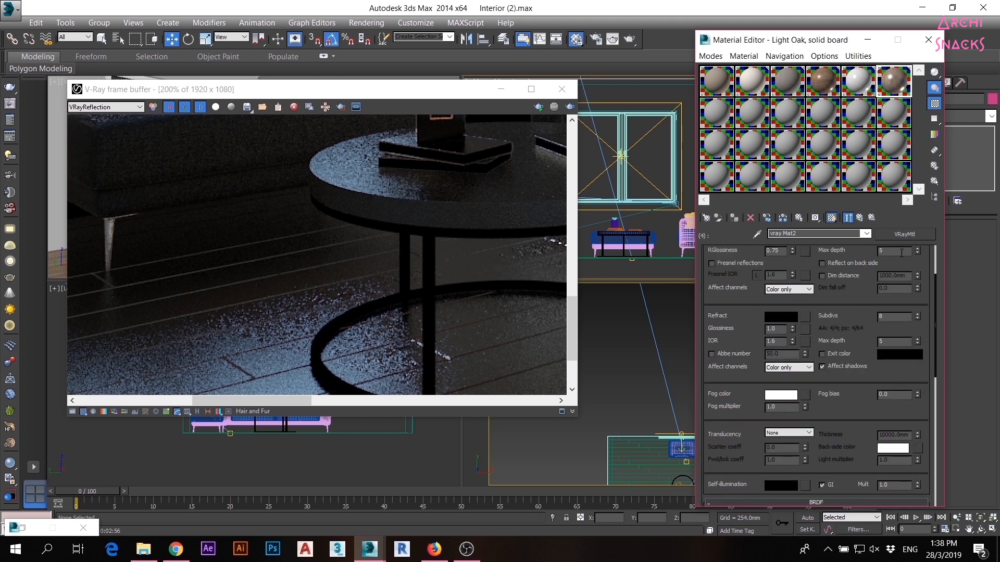
drag(889, 289, 877, 289)
text(16)
key(Return)
Set the reflection subdivs of the sixth floor sub-material, vray Mat5, to 16.
click(860, 218)
click(840, 402)
scroll(924, 281, up, 5)
drag(889, 301, 799, 301)
text(16)
key(Return)
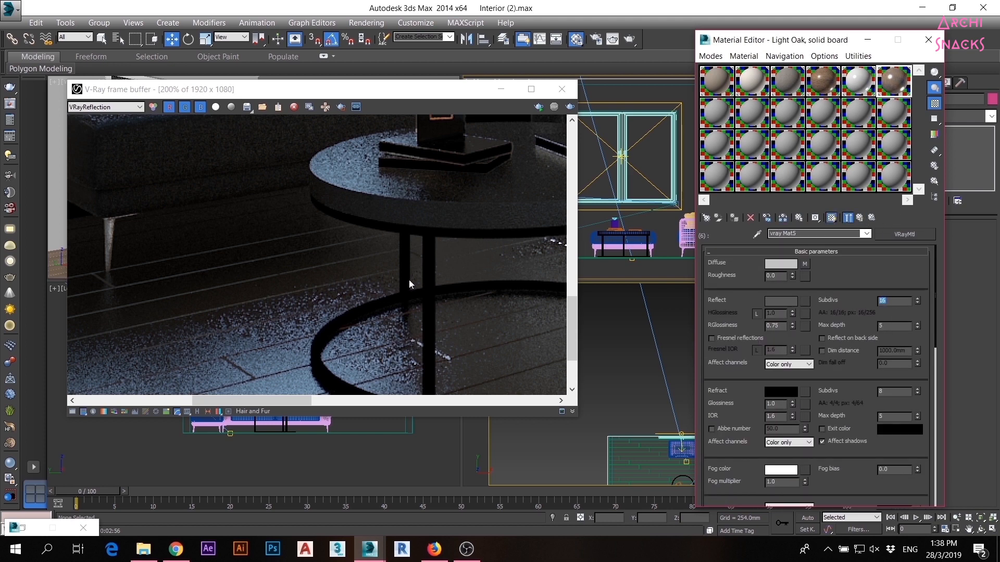
Inspect the window frame's reflection noise and set the reflection subdivs of its white plastic sub-material in Material #305 to 16.
scroll(439, 280, down, 1)
scroll(439, 284, down, 1)
scroll(189, 245, up, 2)
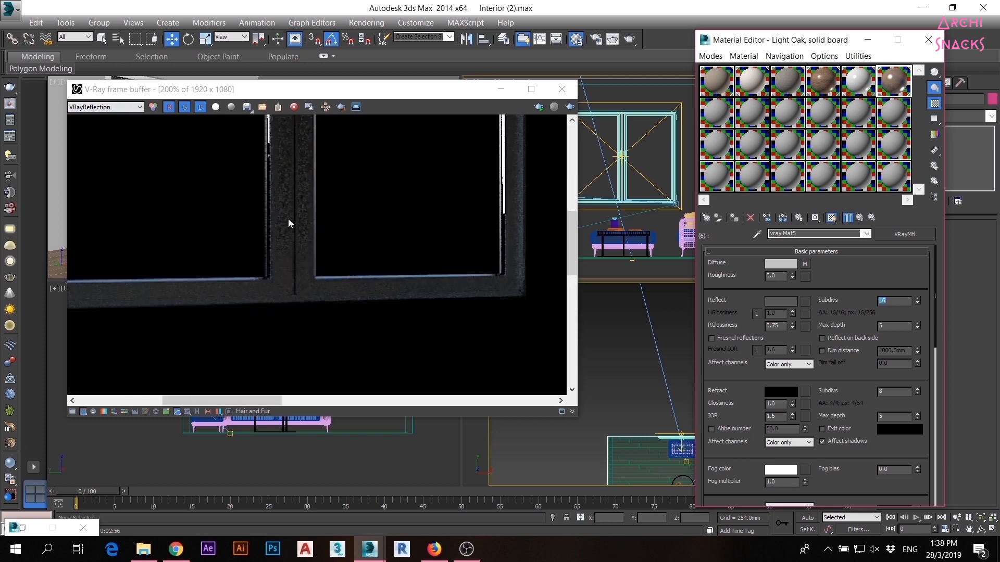
click(858, 97)
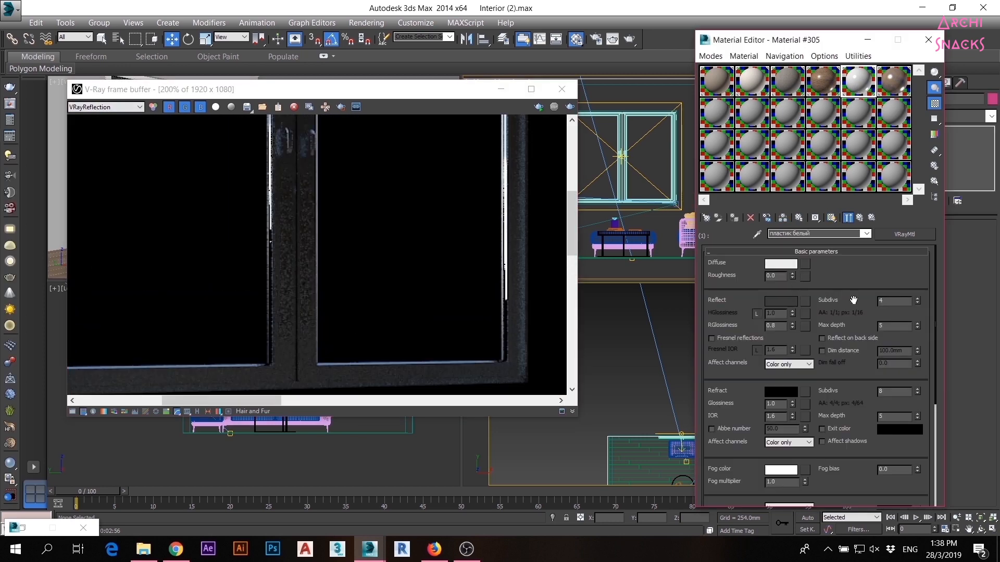
click(860, 218)
click(866, 315)
drag(890, 301, 786, 298)
text(16)
key(Return)
scroll(477, 279, down, 2)
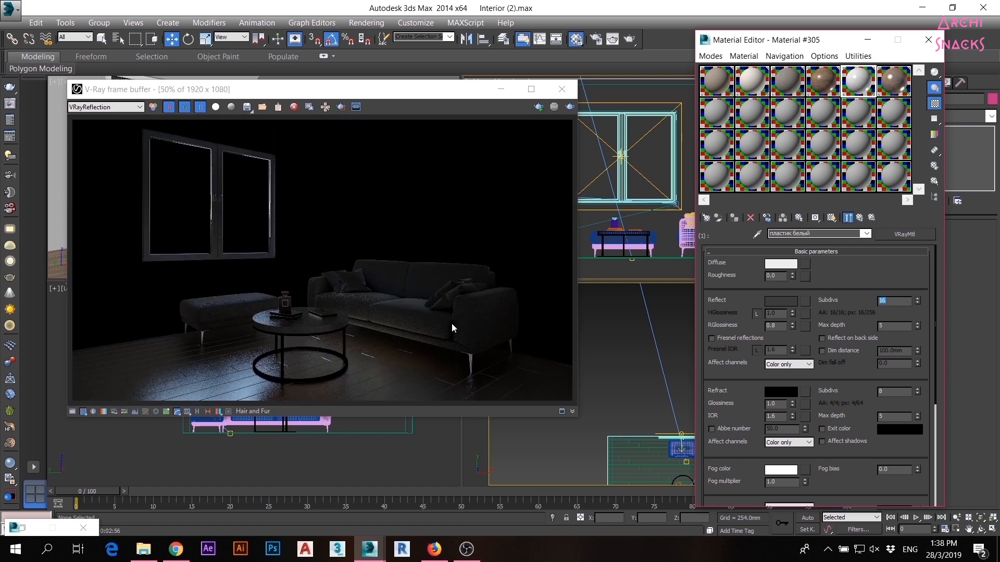
click(266, 366)
scroll(261, 368, up, 1)
scroll(282, 229, up, 1)
click(813, 87)
scroll(857, 291, up, 8)
drag(889, 273, 839, 273)
text(16)
key(Return)
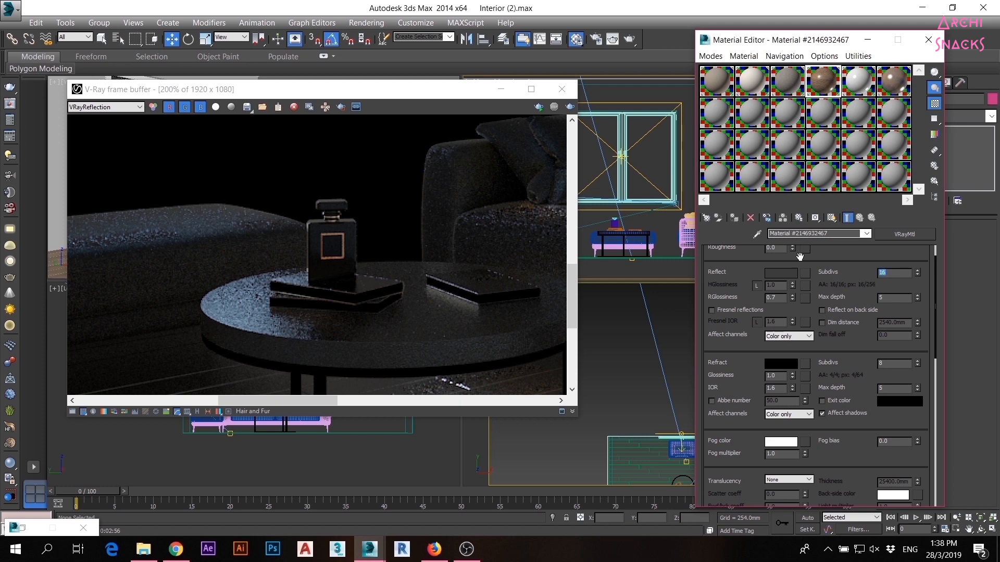
scroll(441, 307, down, 2)
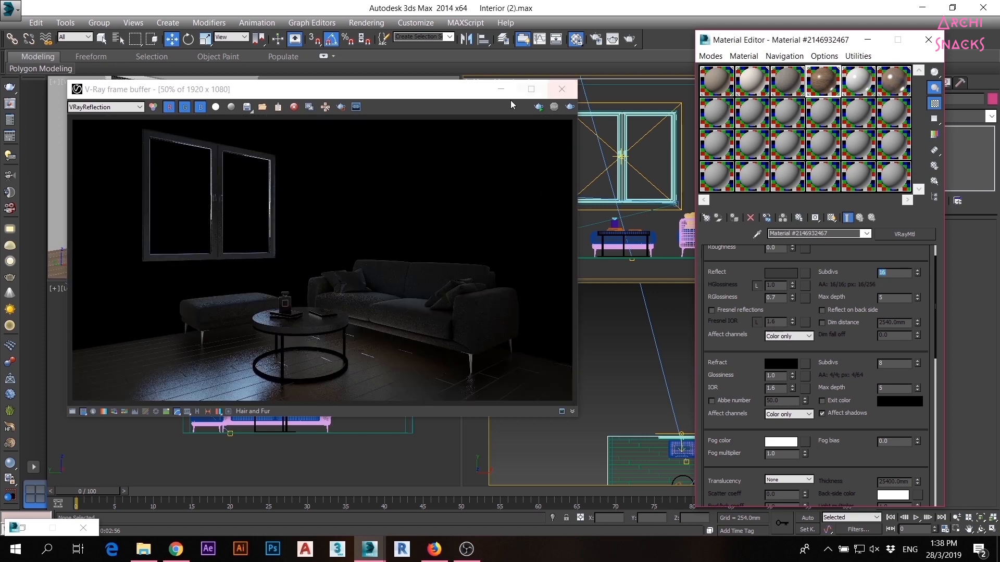
Check the VRayRefraction pass and examine the VRayShadows pass for noise around the table, floor and sofa shadows.
click(104, 106)
click(114, 159)
click(128, 109)
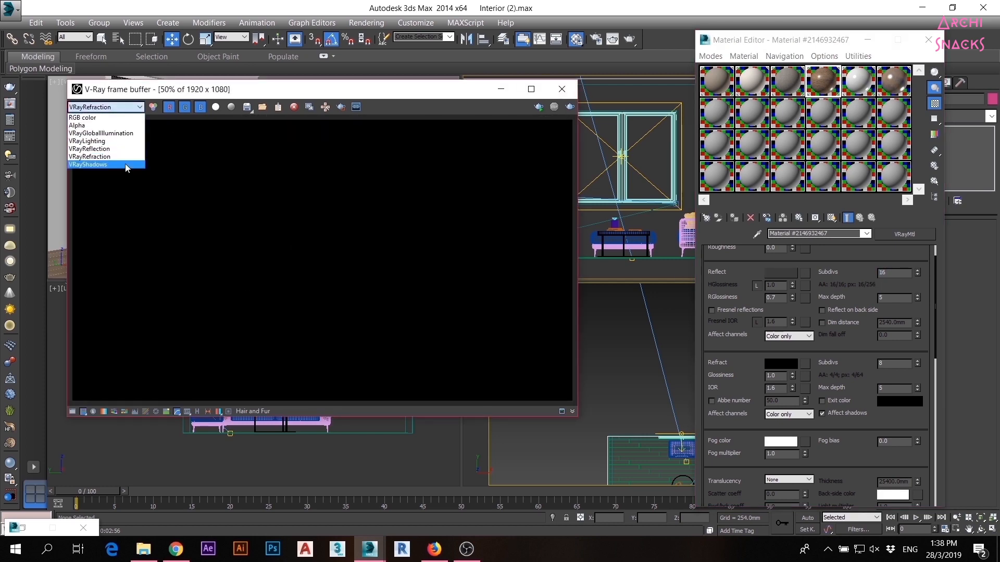
click(125, 162)
scroll(255, 344, up, 2)
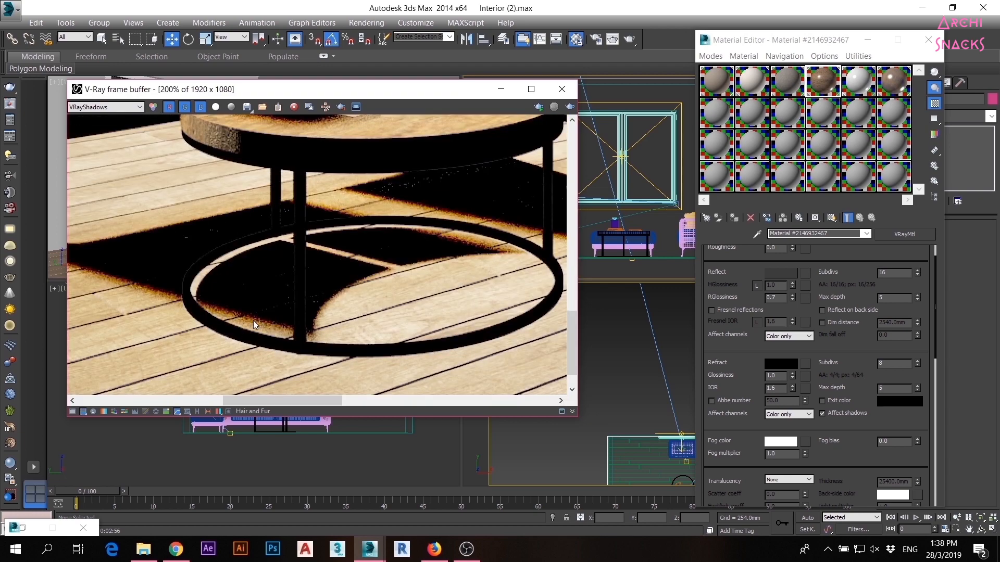
scroll(252, 355, down, 1)
middle_drag(251, 355, 250, 156)
middle_drag(352, 151, 274, 227)
scroll(420, 321, up, 2)
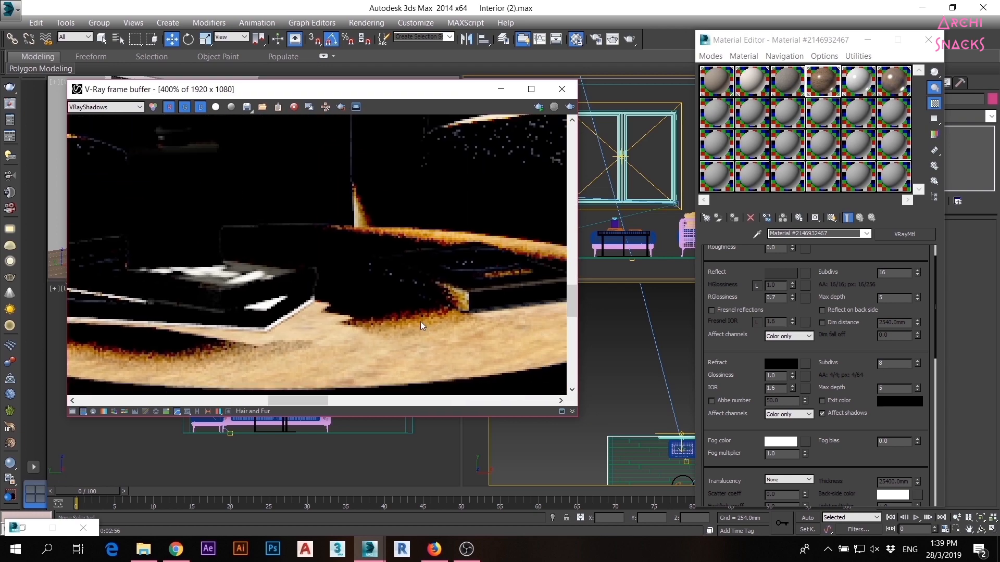
scroll(420, 321, down, 2)
middle_drag(274, 289, 352, 309)
middle_drag(350, 162, 402, 257)
scroll(402, 257, down, 1)
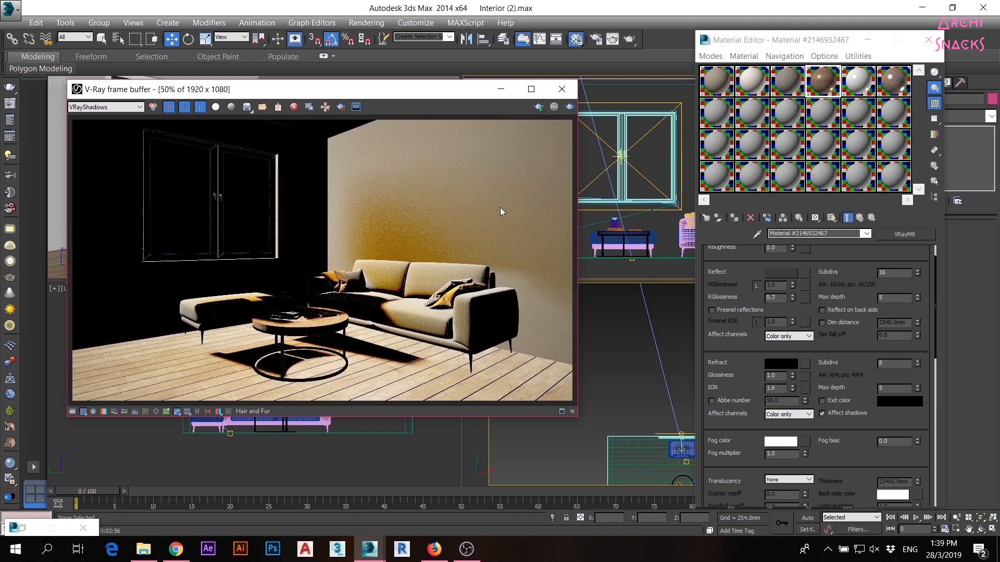
Set the reflection subdivs of the cloth_lorenzo material to 16 and close the material editor.
click(780, 92)
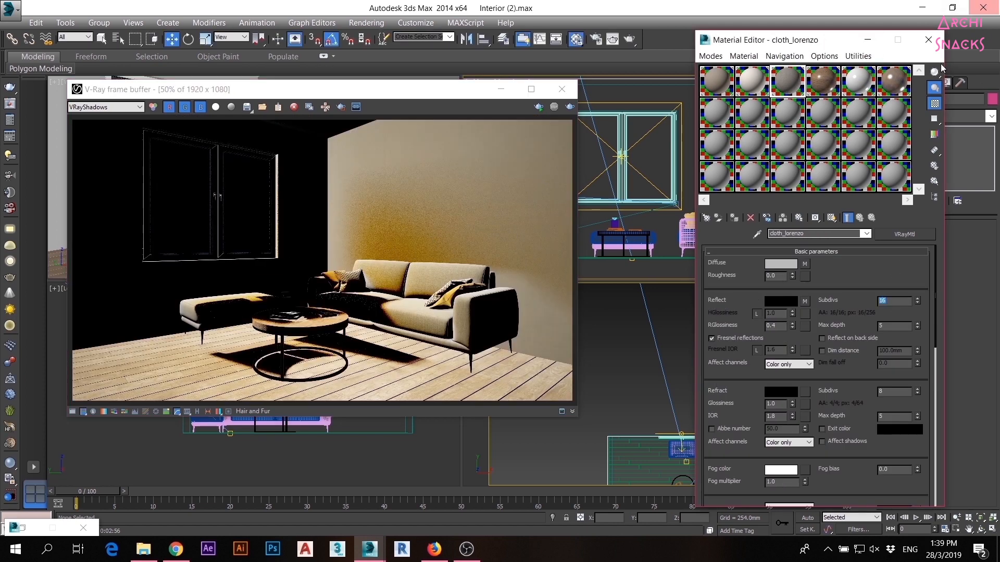
click(928, 39)
Check the window VRayLight's sampling subdivs and set the VRaySun's shadow subdivs to 16.
click(681, 156)
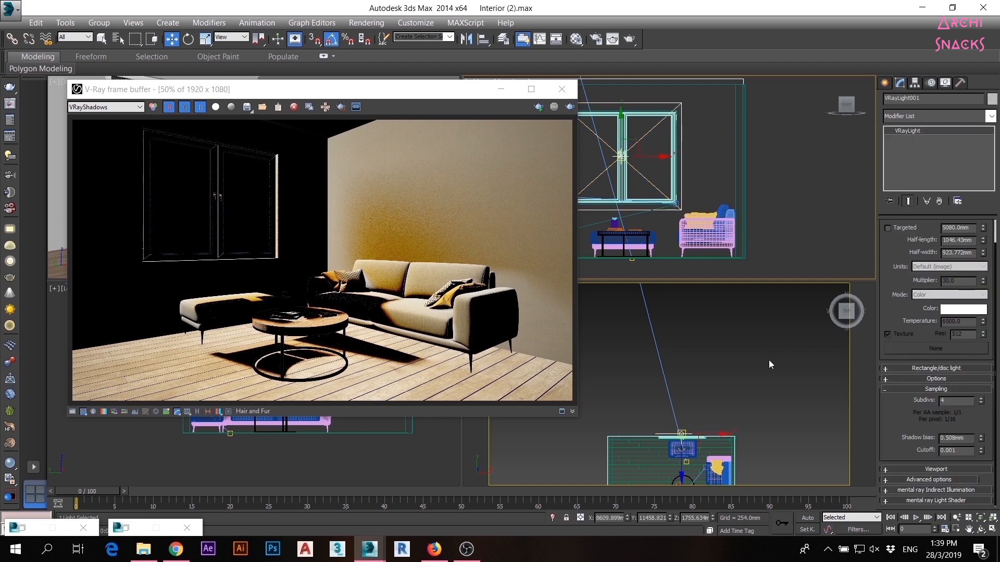
drag(718, 341, 598, 362)
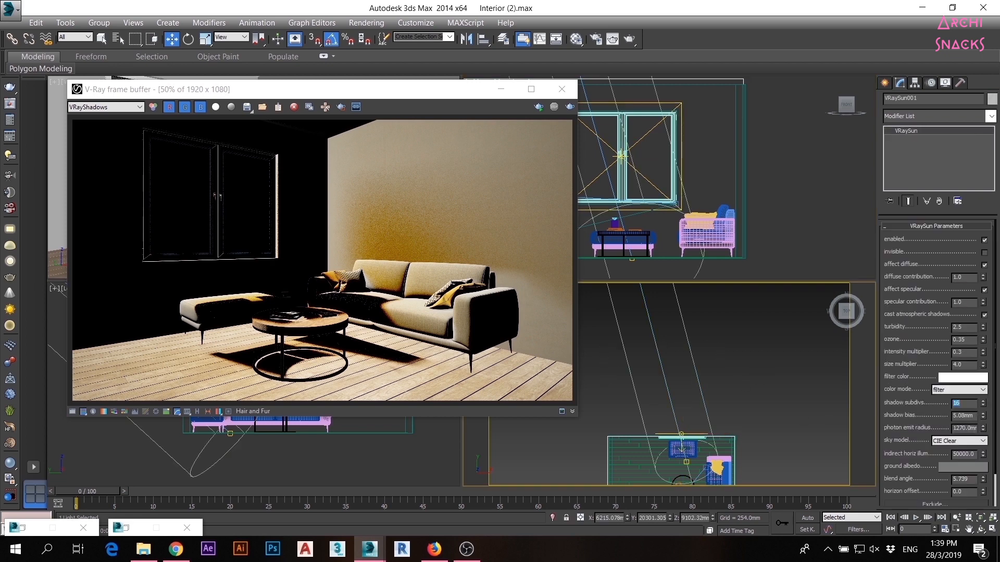
click(773, 400)
Review the V-Ray sampler, Global DMC, GI and system render settings, with the frame buffer and render settings windows moved apart.
drag(448, 92, 490, 130)
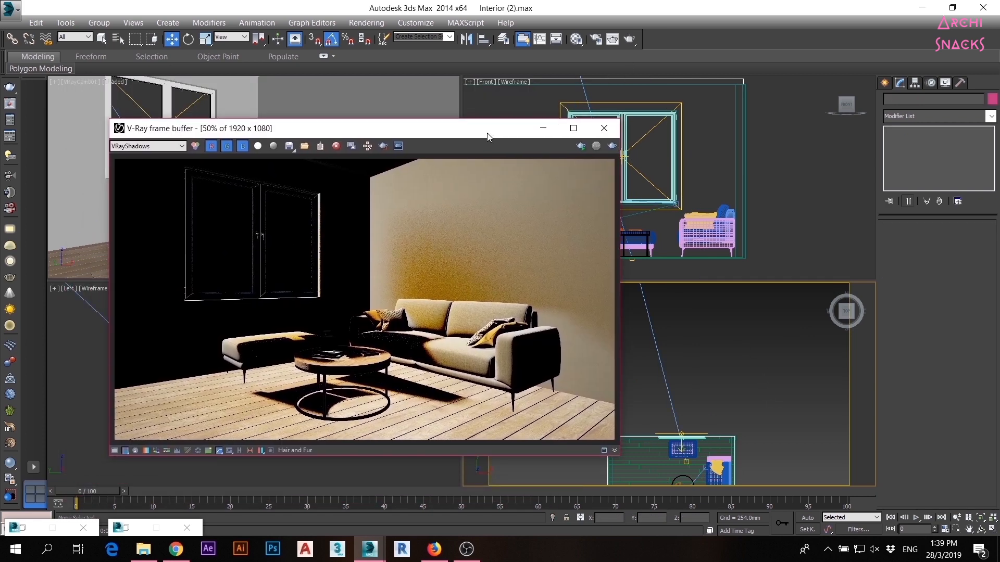
click(435, 100)
click(602, 41)
click(676, 33)
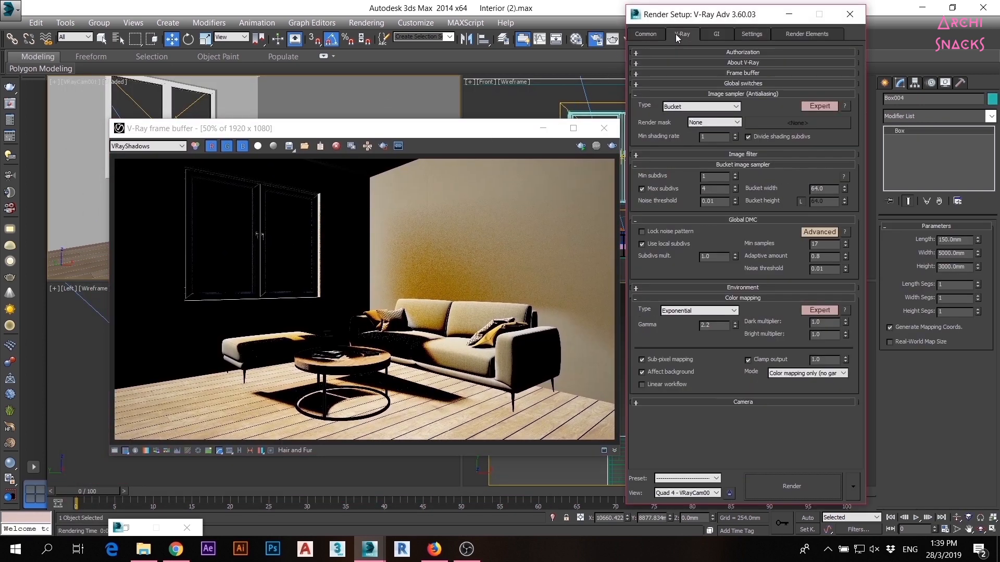
drag(728, 23, 753, 10)
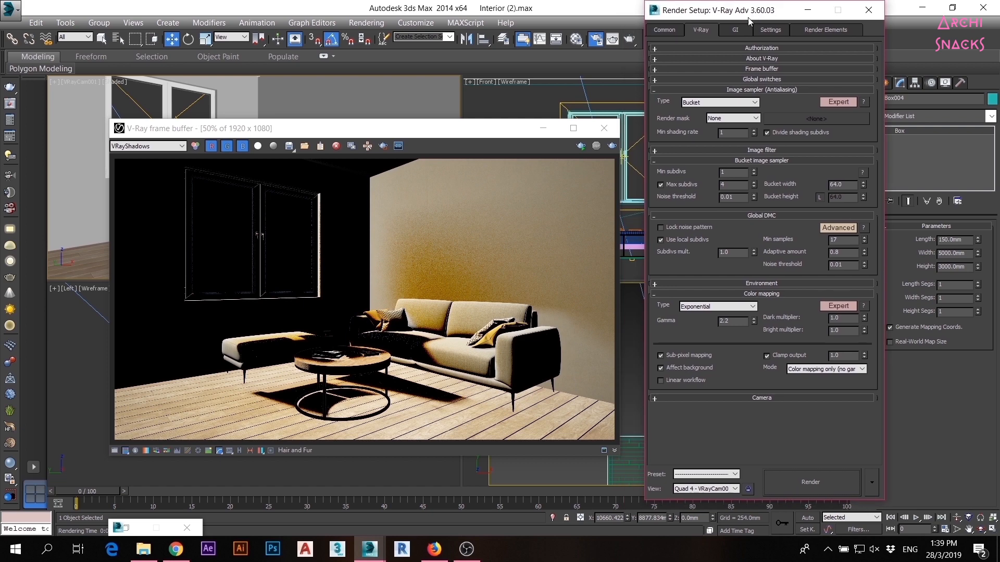
click(766, 216)
click(735, 28)
click(763, 186)
click(763, 186)
click(762, 196)
click(763, 196)
click(768, 32)
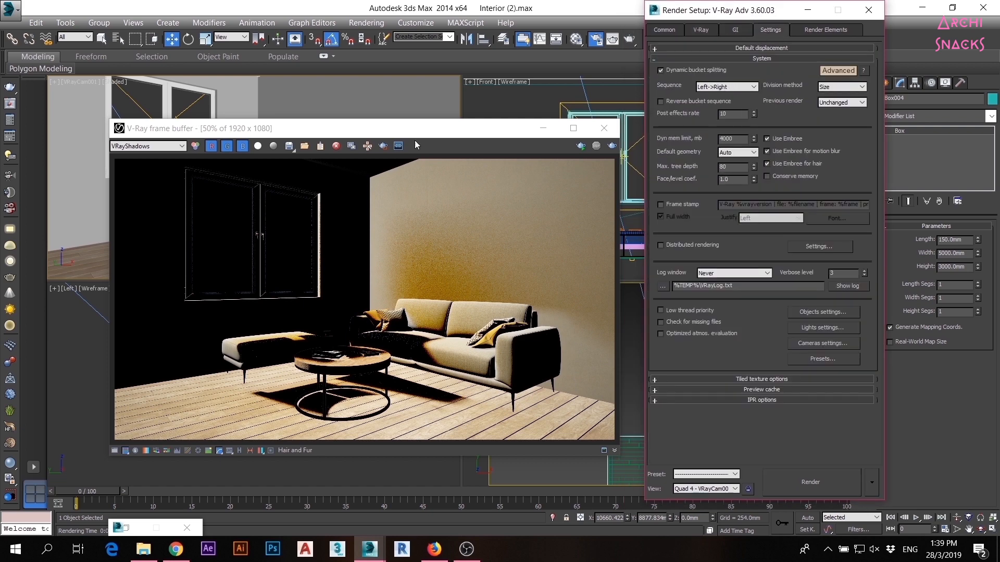
Open the rendered frame window and set the area to render to Region.
click(151, 146)
click(151, 148)
click(615, 40)
click(464, 140)
click(456, 164)
Fit the render region over the lower window frame, part of the ottoman and part of the coffee table, and render it.
scroll(543, 315, up, 1)
middle_drag(669, 338, 582, 263)
scroll(578, 321, down, 1)
drag(891, 201, 634, 294)
scroll(612, 328, down, 1)
drag(490, 425, 549, 432)
scroll(591, 423, up, 1)
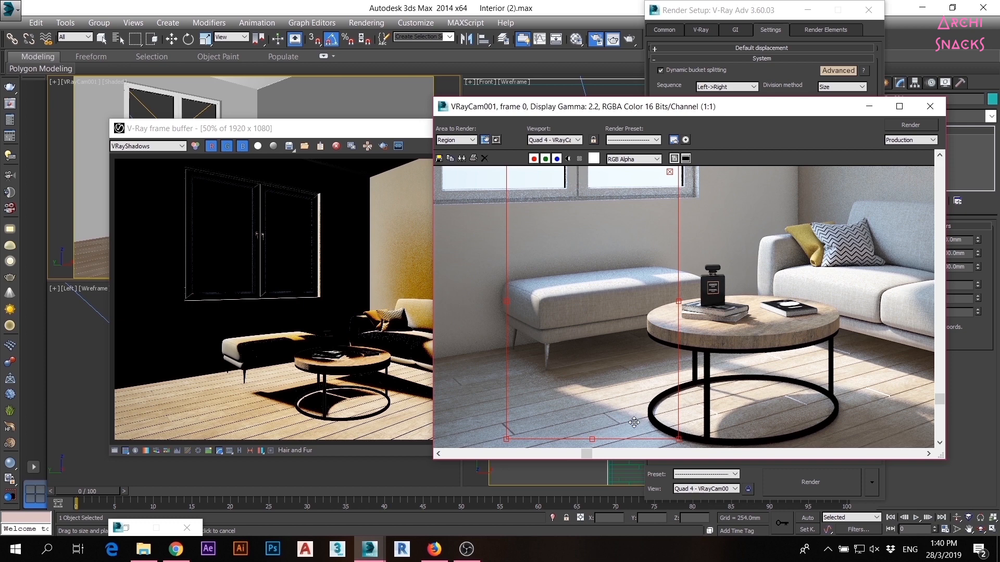
drag(641, 335, 701, 333)
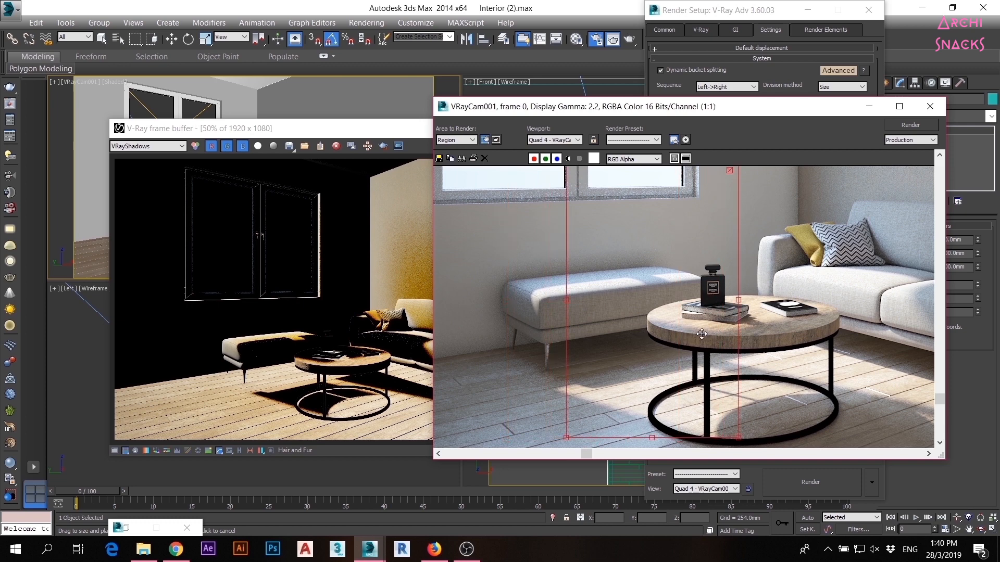
drag(653, 438, 654, 433)
scroll(654, 431, down, 1)
scroll(637, 320, up, 1)
scroll(637, 321, down, 1)
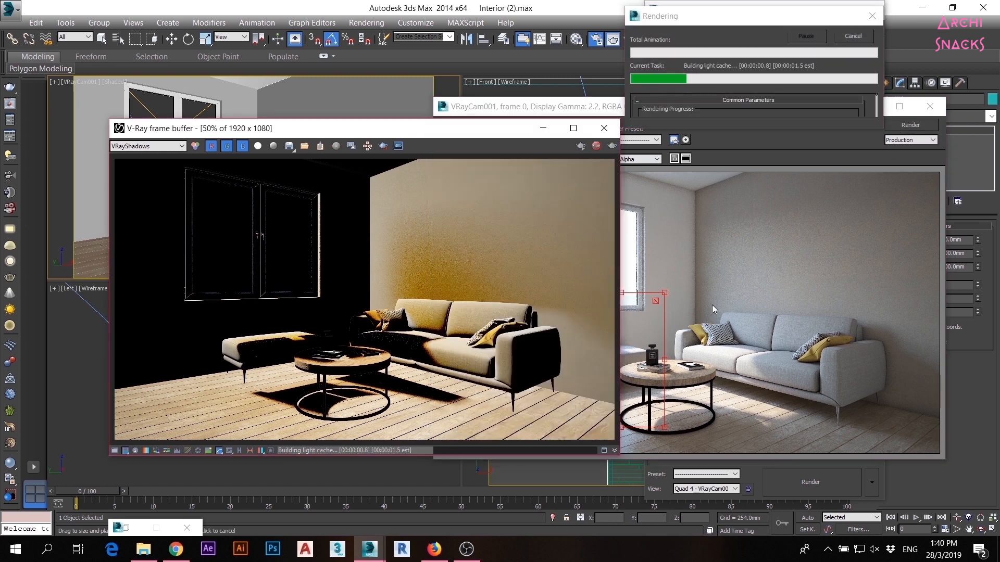
Show the RGB color pass and compare the noise inside and outside the rendered region on the window frame and wall.
click(148, 146)
click(149, 158)
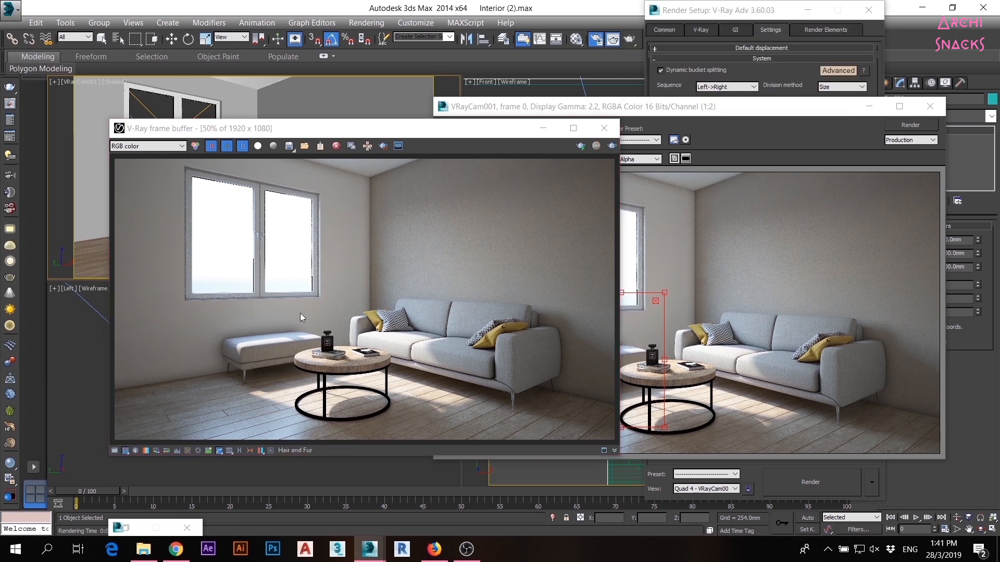
scroll(276, 320, up, 1)
scroll(231, 271, up, 1)
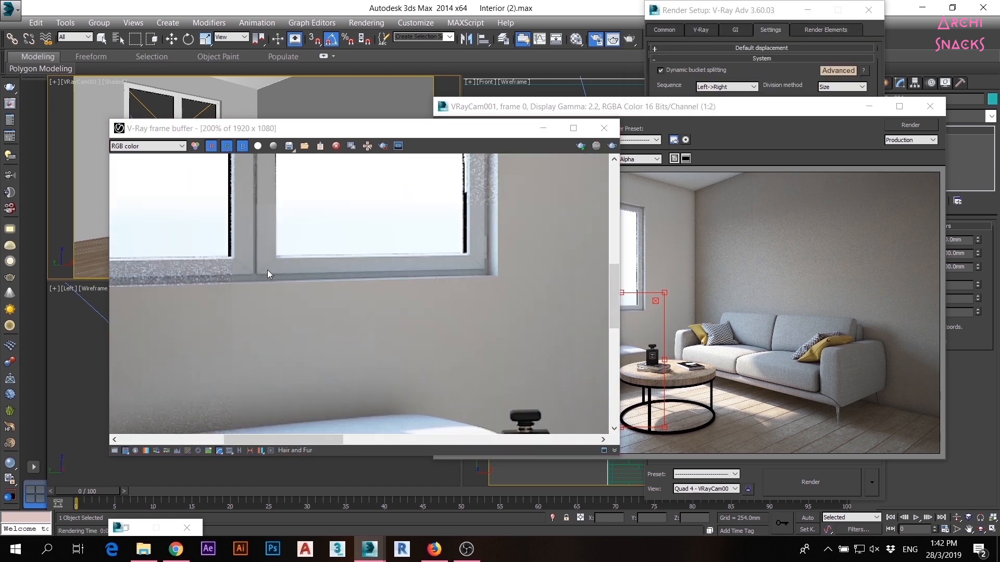
scroll(203, 281, up, 1)
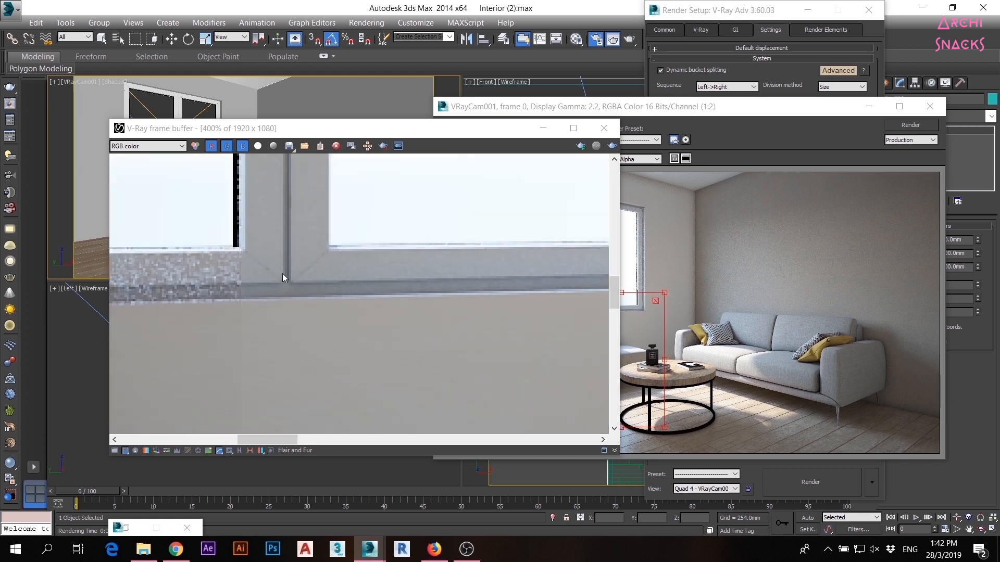
scroll(467, 282, down, 1)
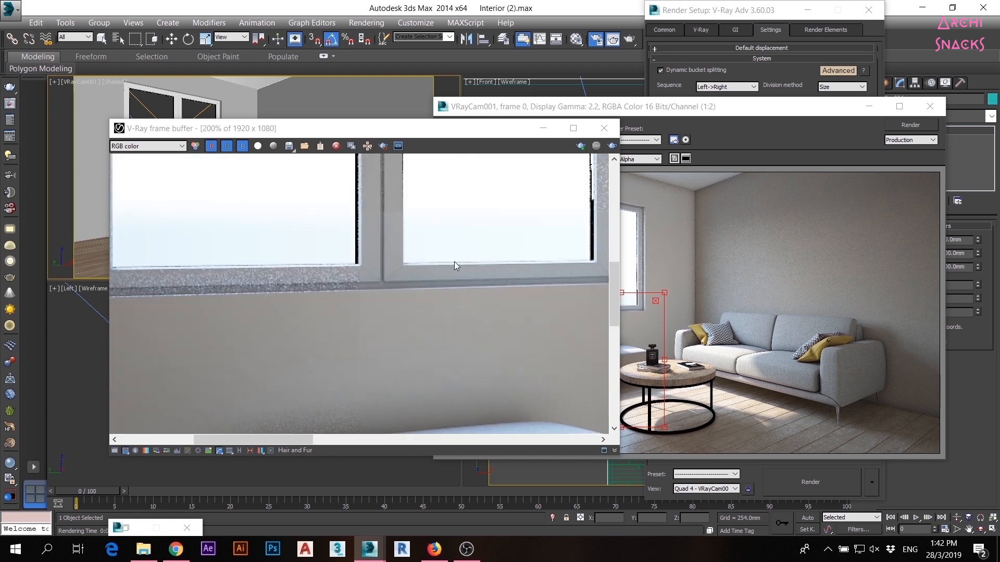
Compare noise inside and outside the rendered region on the ottoman, floorboards and window in the RGB color pass.
scroll(452, 364, down, 1)
scroll(348, 251, up, 1)
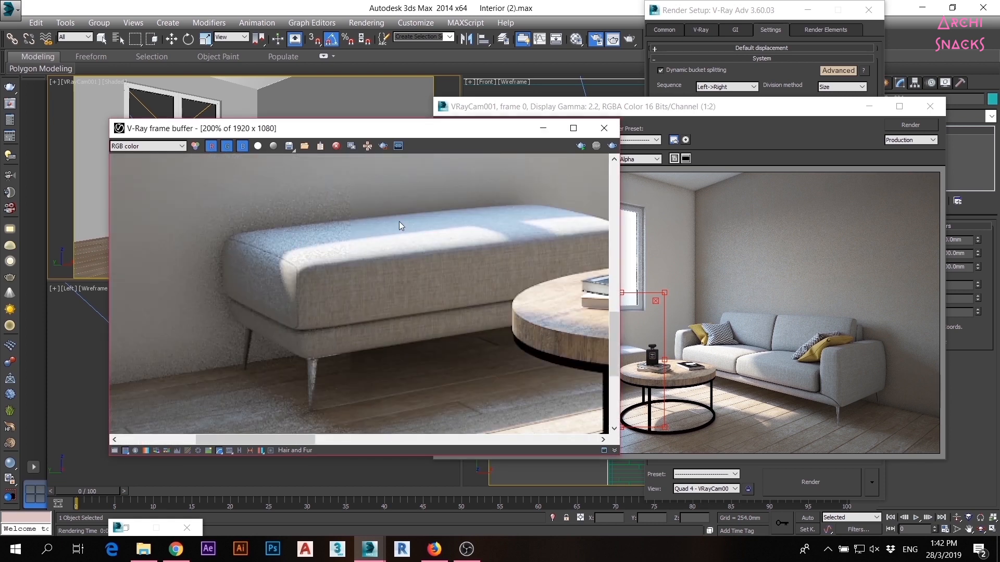
scroll(373, 270, down, 1)
scroll(440, 384, up, 1)
middle_drag(439, 383, 428, 303)
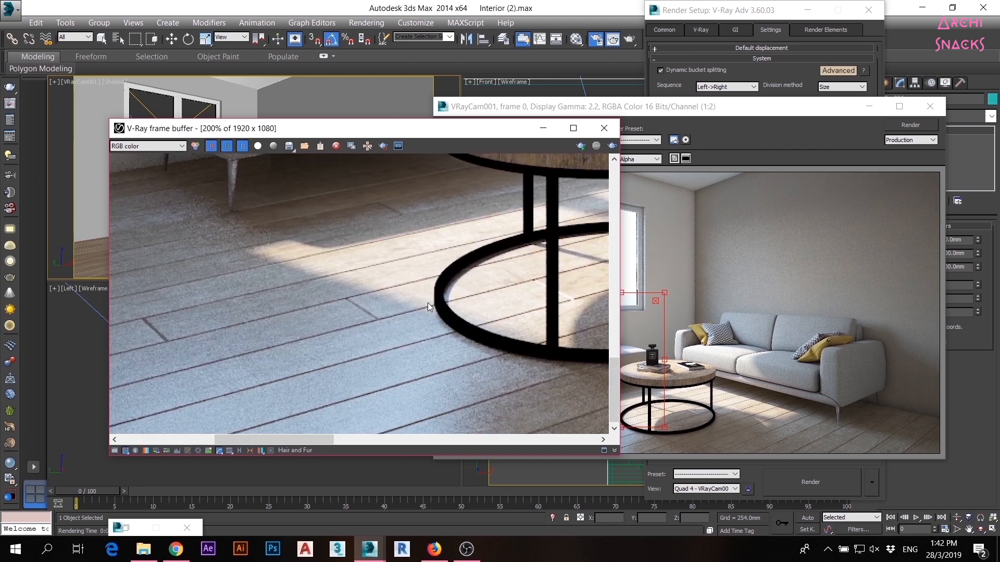
scroll(419, 304, down, 2)
scroll(384, 347, up, 1)
scroll(345, 274, up, 1)
scroll(385, 285, down, 1)
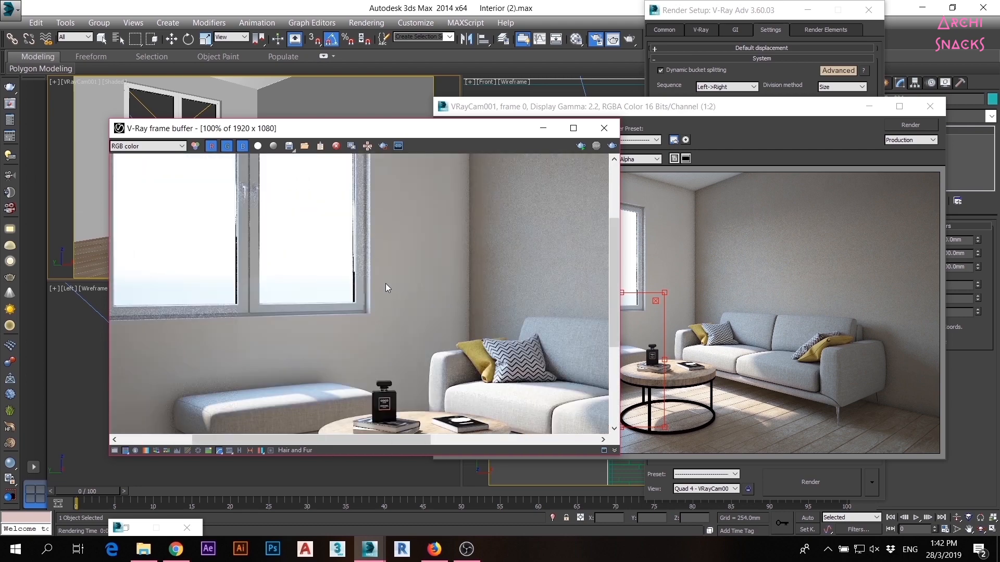
scroll(408, 288, down, 1)
scroll(408, 289, down, 1)
Show the VRayGlobalIllumination pass and compare the noise along the lower window frame and wall.
click(152, 148)
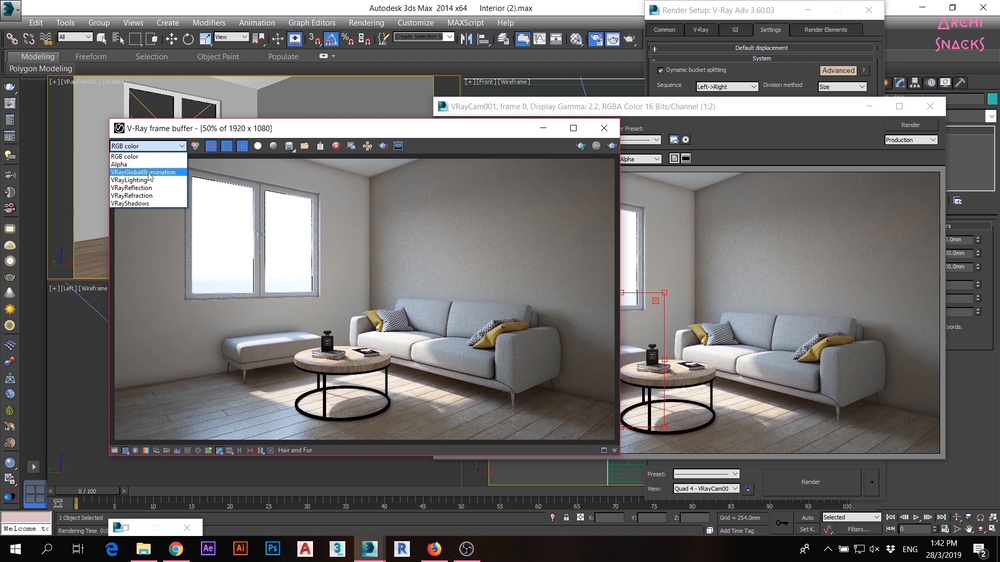
click(130, 172)
scroll(264, 298, up, 1)
scroll(261, 305, up, 2)
scroll(432, 302, down, 1)
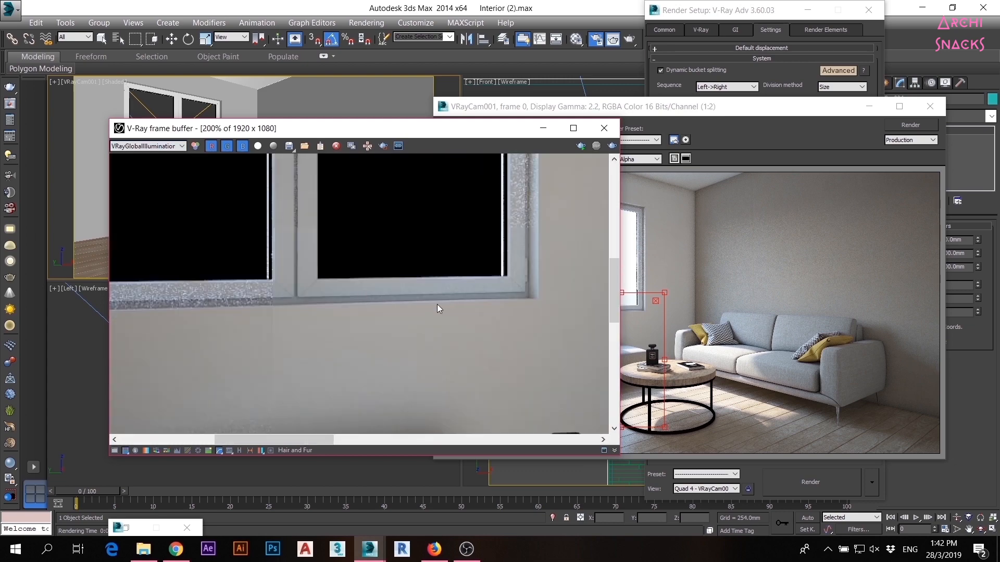
Open the V-Ray GI settings and review the ambient occlusion subdivs.
click(754, 14)
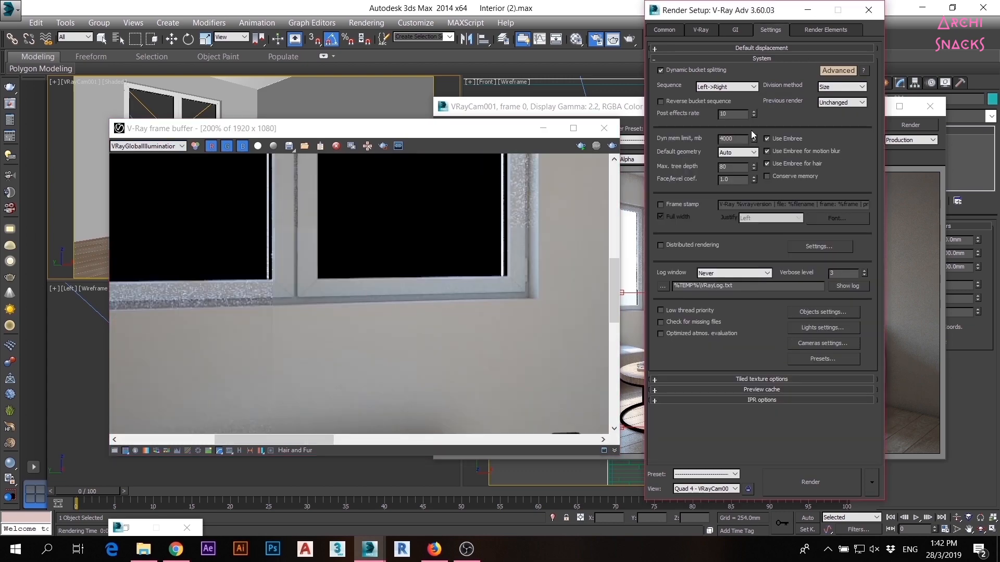
click(735, 29)
mouse_move(726, 167)
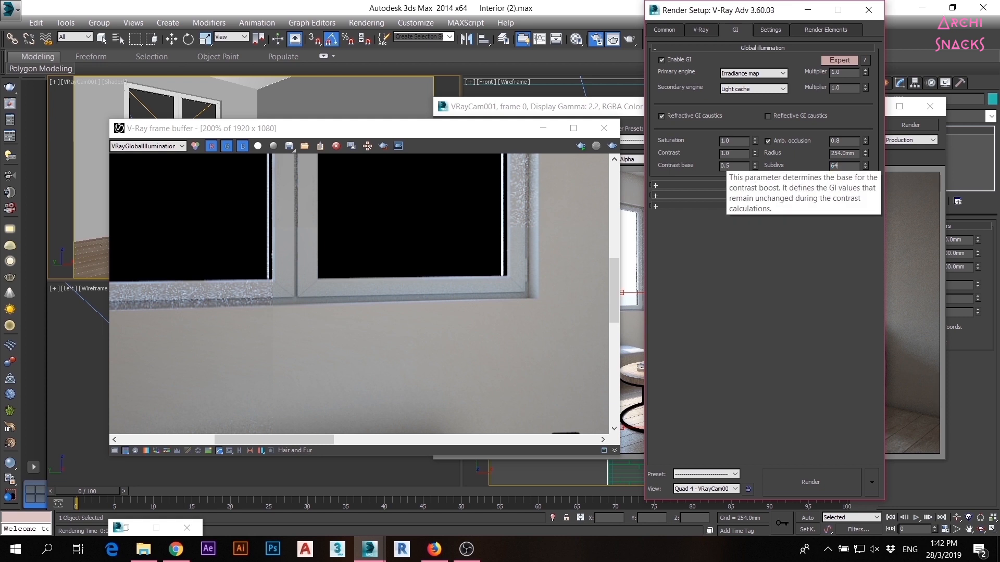
key(Return)
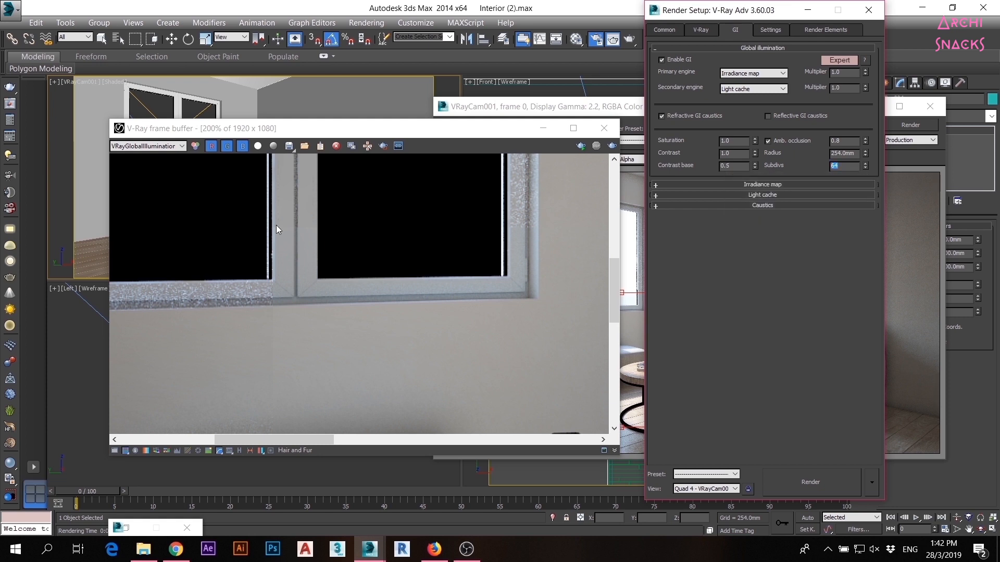
Show the VRayLighting pass and compare the noise on the window frame's edge and the ottoman.
click(160, 146)
click(156, 184)
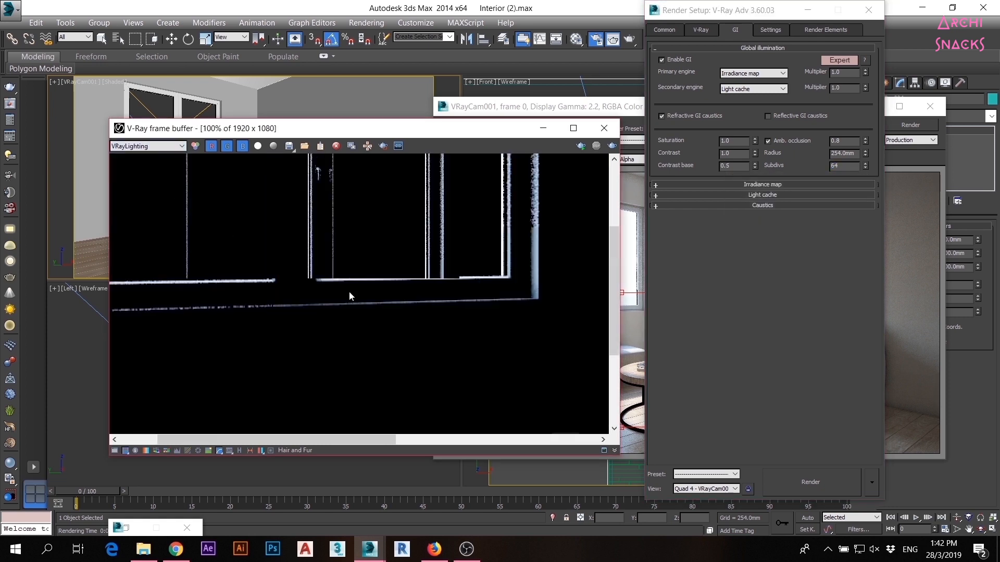
scroll(324, 300, up, 1)
scroll(323, 311, down, 1)
middle_drag(539, 259, 437, 315)
scroll(462, 303, up, 1)
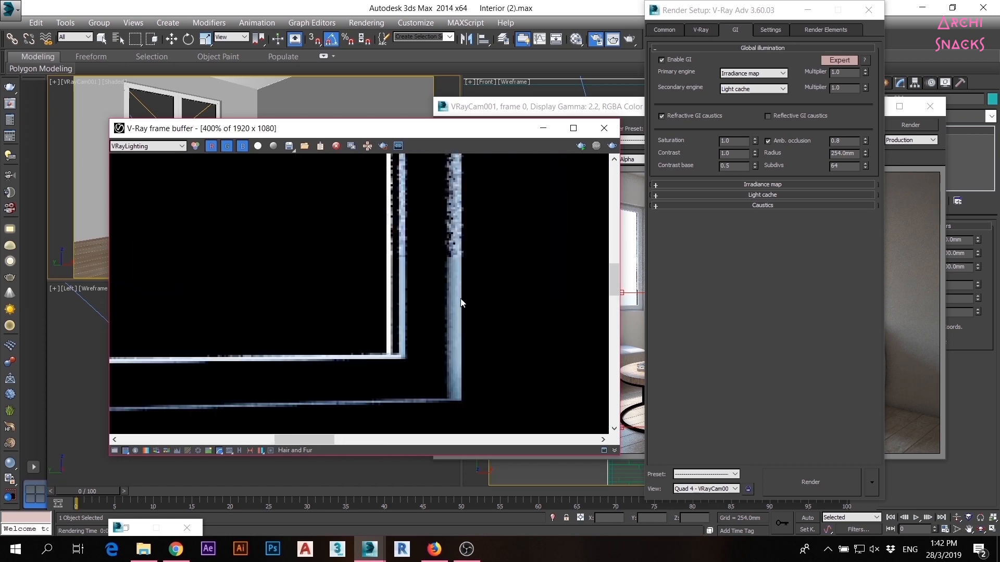
scroll(479, 309, down, 2)
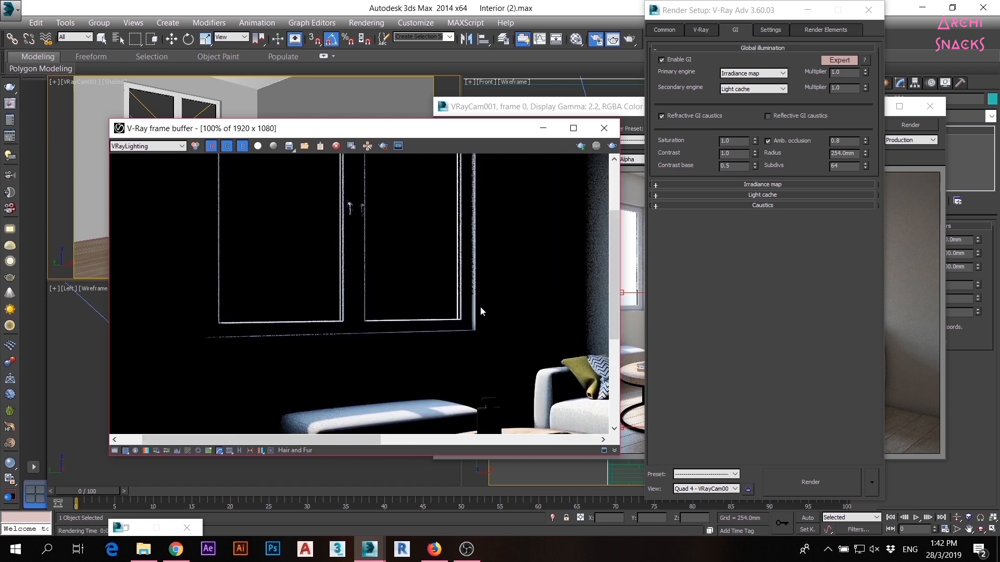
middle_drag(481, 307, 359, 173)
scroll(201, 285, up, 1)
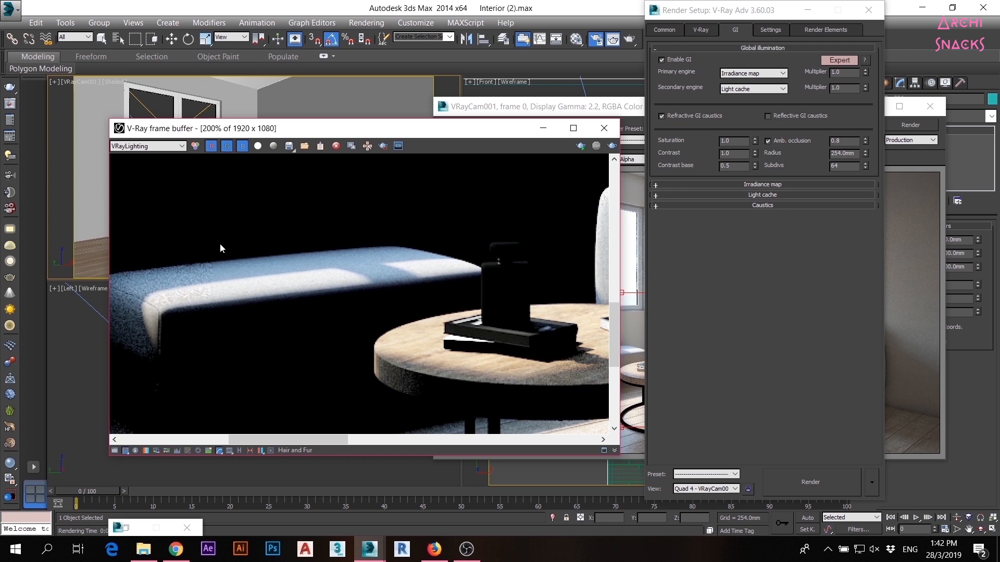
Review the Light cache and Irradiance map subdivs and sample settings, and collapse both rollouts.
click(764, 195)
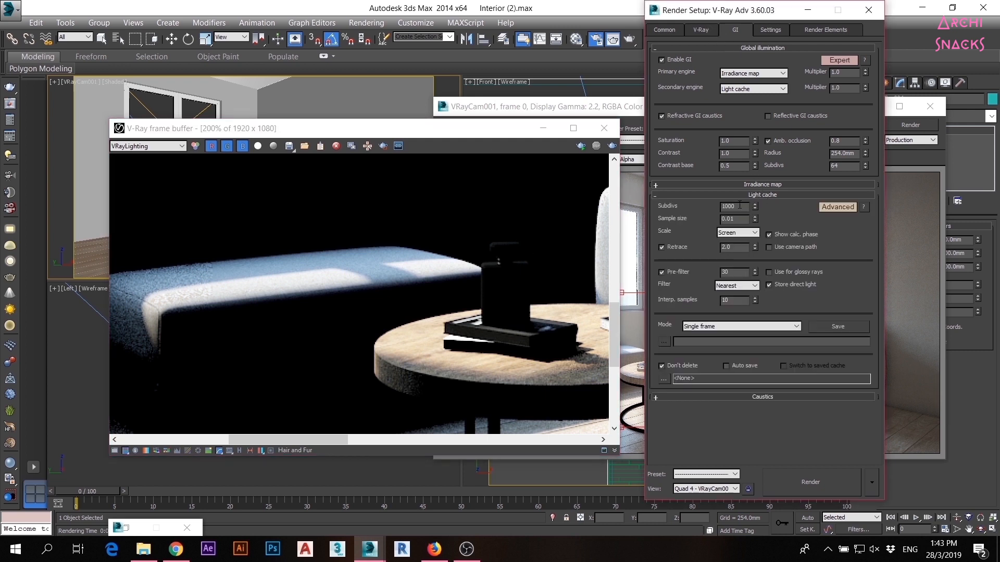
click(745, 184)
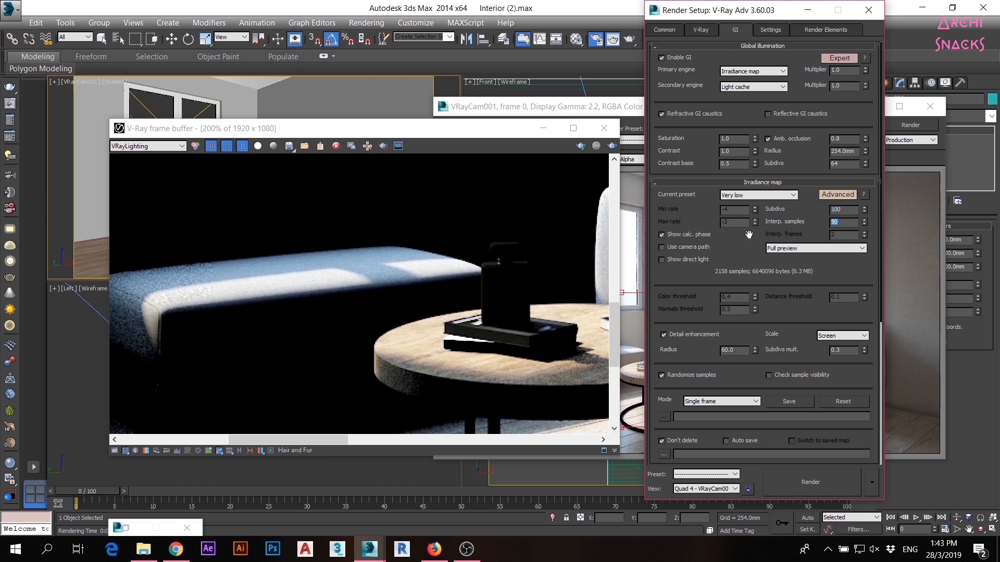
click(758, 185)
click(769, 196)
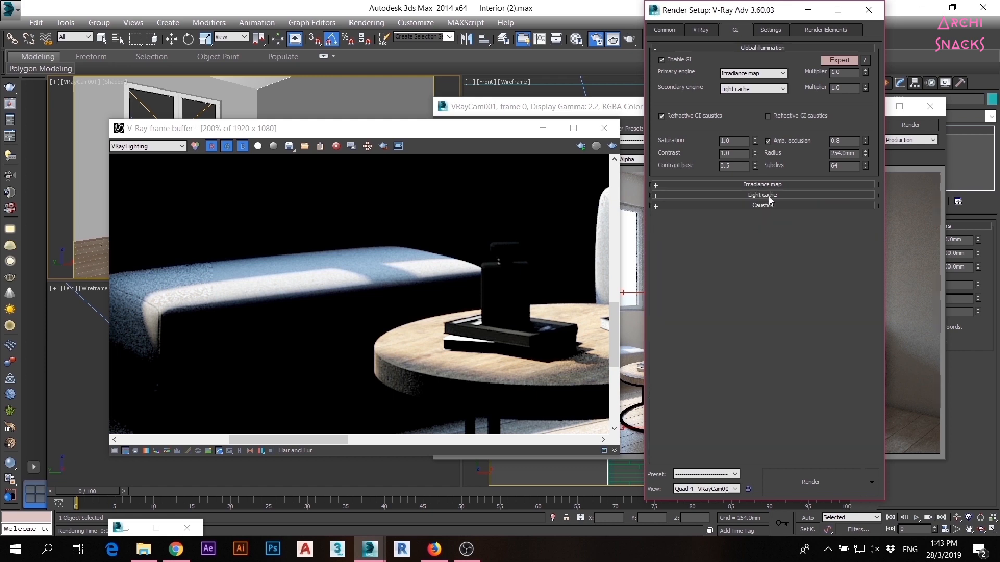
Show the VRayReflection pass and compare the reflection noise on the floorboards beside the coffee table.
scroll(330, 272, down, 2)
scroll(330, 273, down, 1)
click(166, 146)
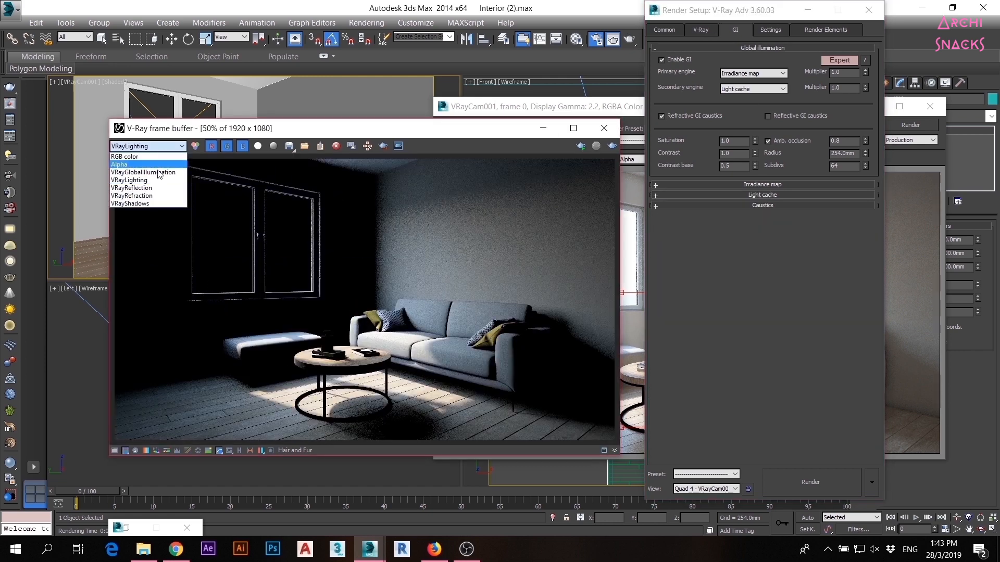
click(157, 187)
scroll(282, 422, up, 2)
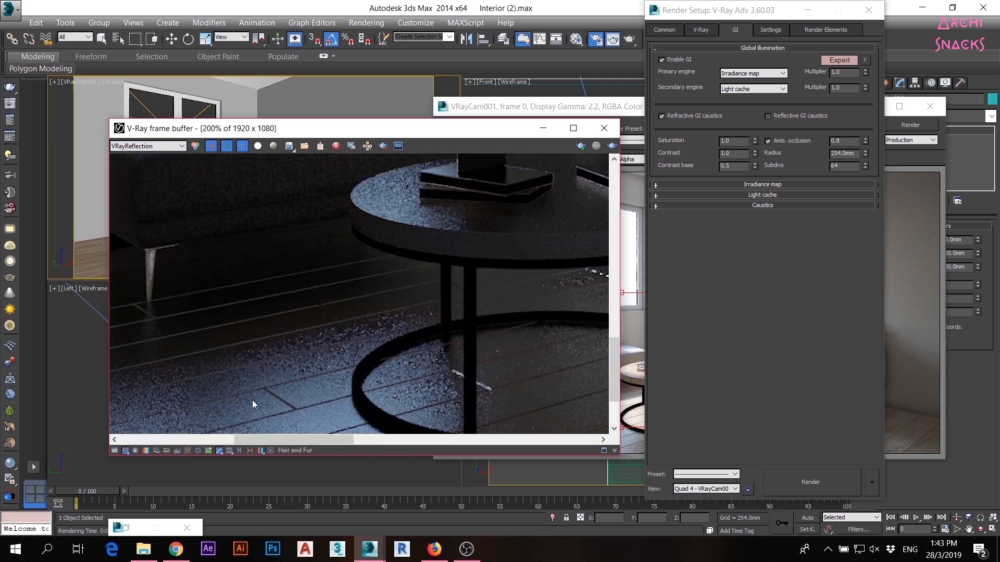
scroll(276, 310, up, 1)
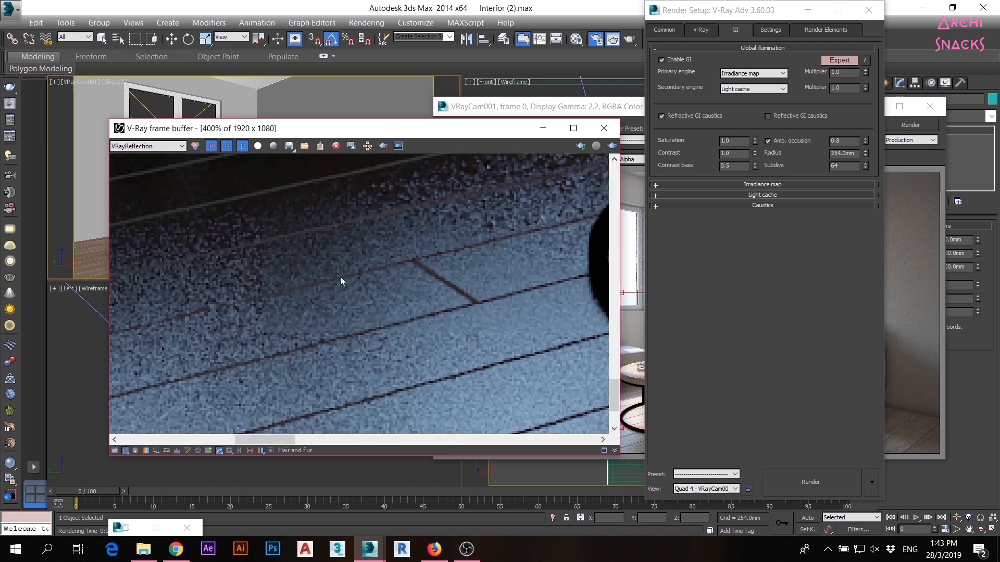
scroll(341, 281, down, 1)
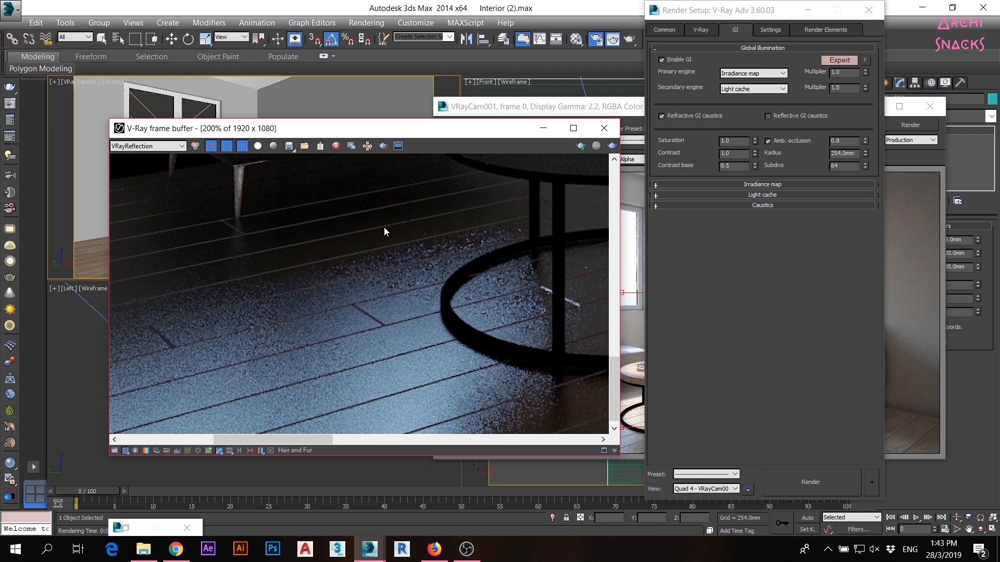
Minimize the render settings and rendered frame windows, move the frame buffer aside and clear the object selection.
click(807, 10)
click(869, 107)
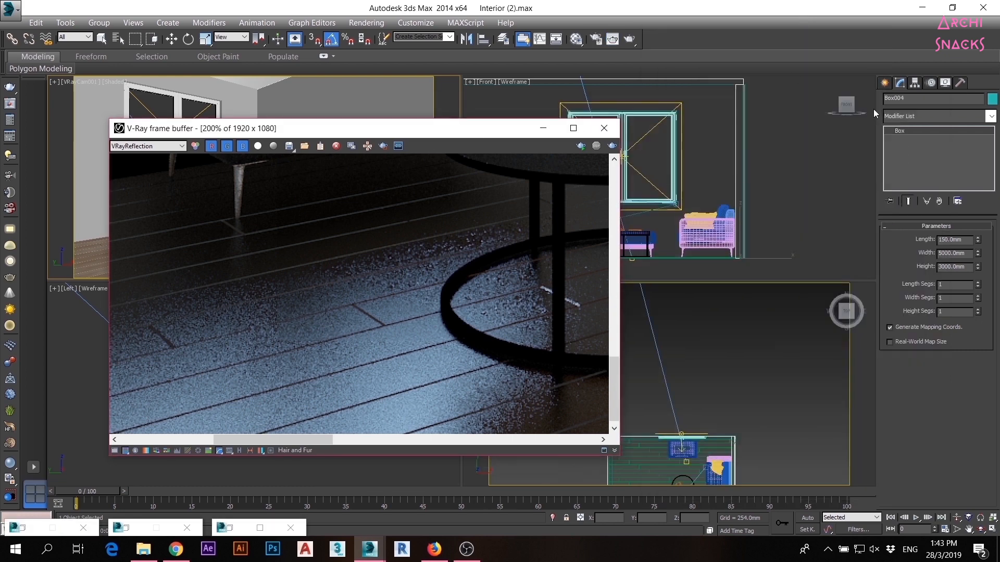
drag(358, 130, 264, 105)
key(w)
click(799, 182)
Open the Material Editor and set the reflection subdivs of the Light Oak, solid board sub-material vray Mat5 to 32.
key(m)
click(836, 91)
click(884, 85)
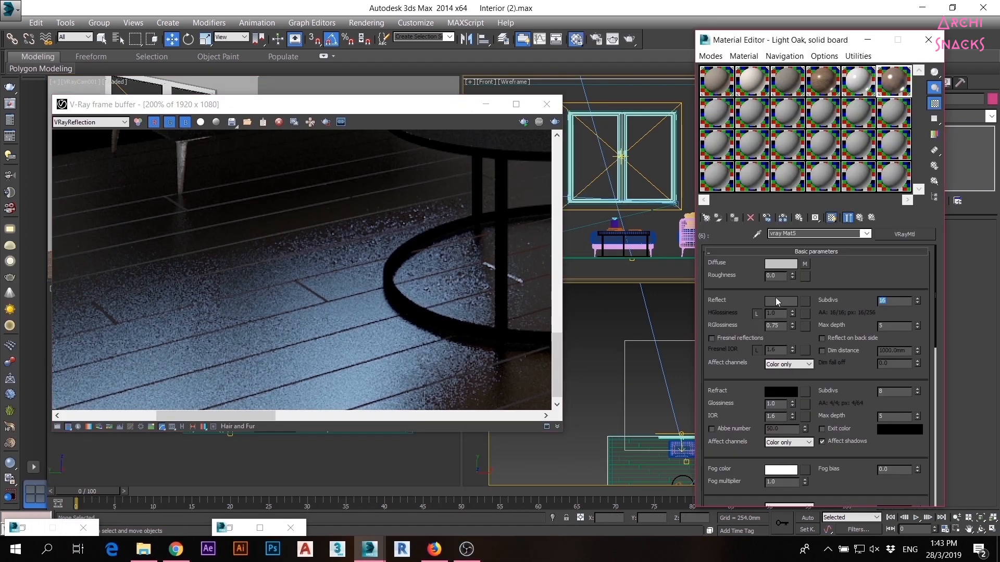
text(32)
key(Return)
Go through the Light Oak, solid board material's other sub-materials to check their reflection subdivs, ending back at vray Mat5.
click(871, 218)
click(849, 318)
click(892, 301)
click(870, 217)
click(861, 333)
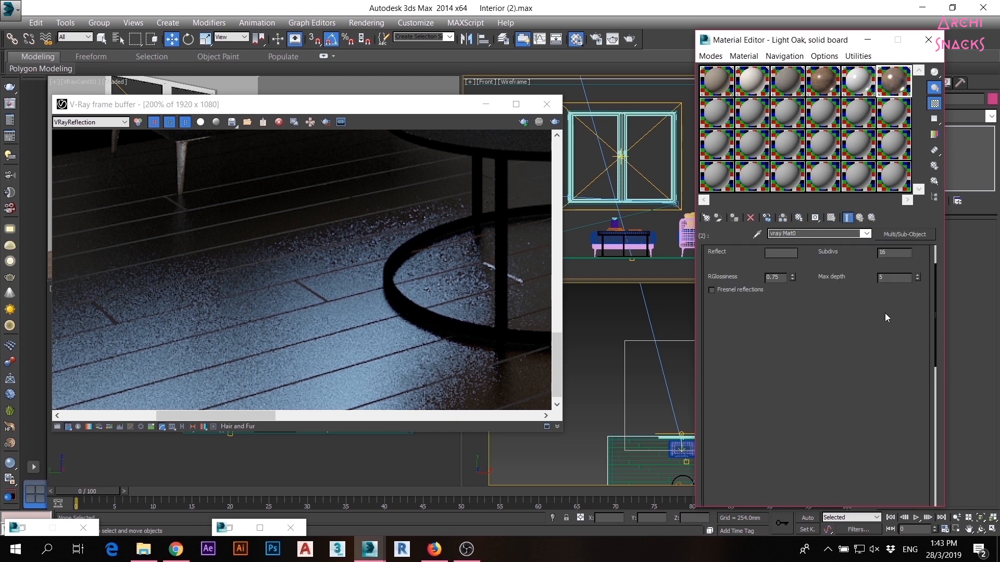
click(860, 217)
click(855, 350)
click(859, 218)
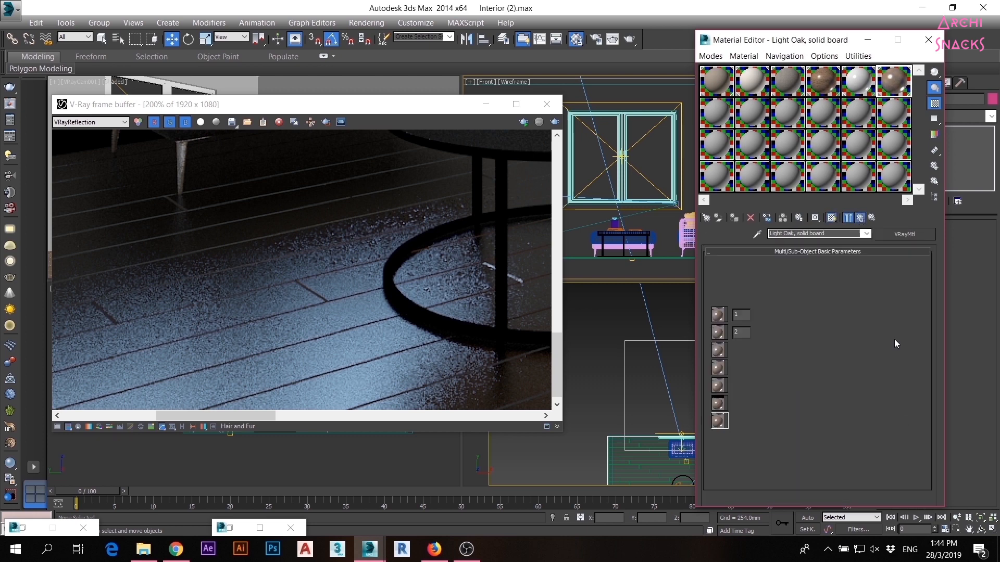
click(859, 369)
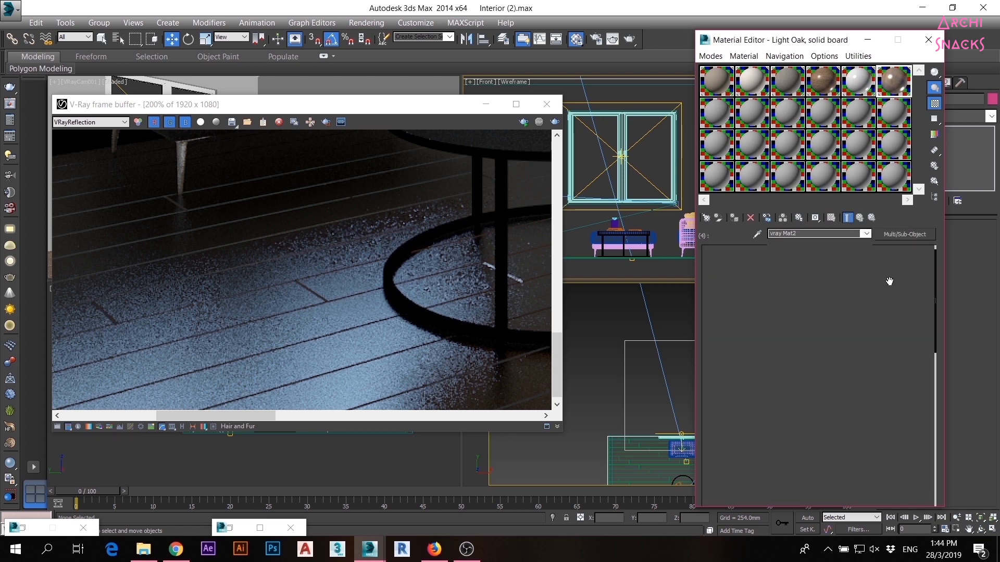
click(860, 217)
click(837, 408)
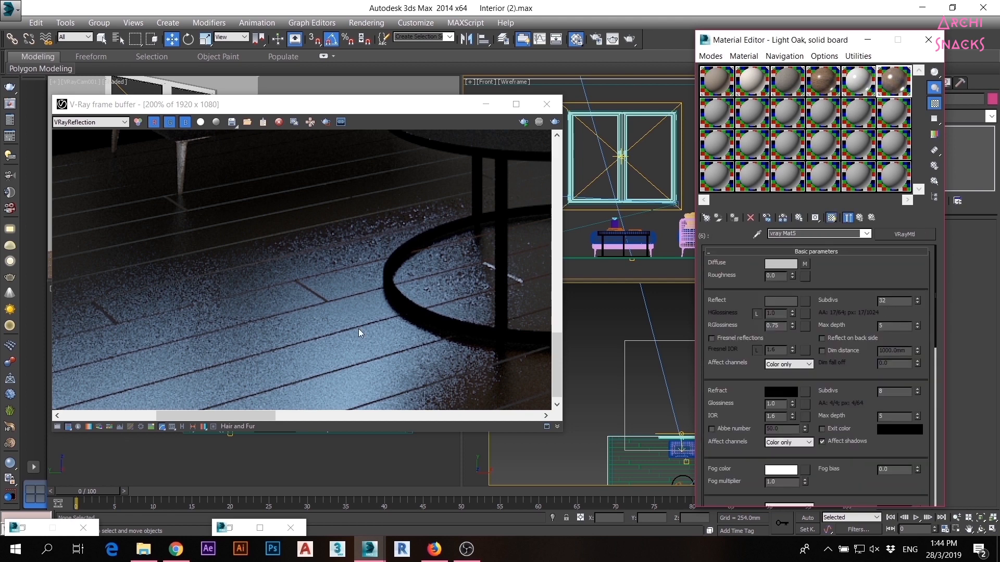
scroll(358, 329, down, 2)
scroll(261, 312, up, 1)
scroll(338, 338, up, 1)
scroll(363, 354, down, 1)
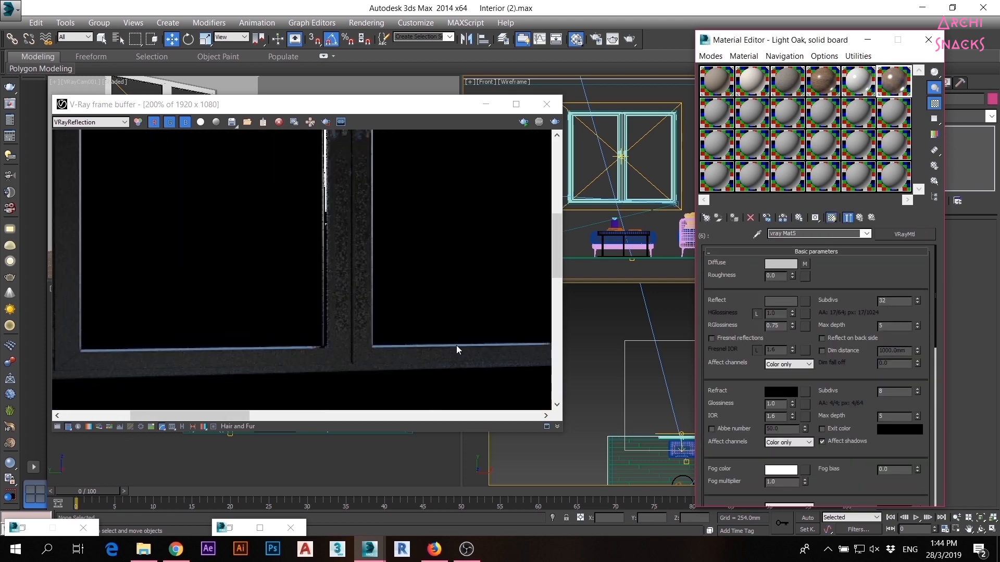
click(858, 84)
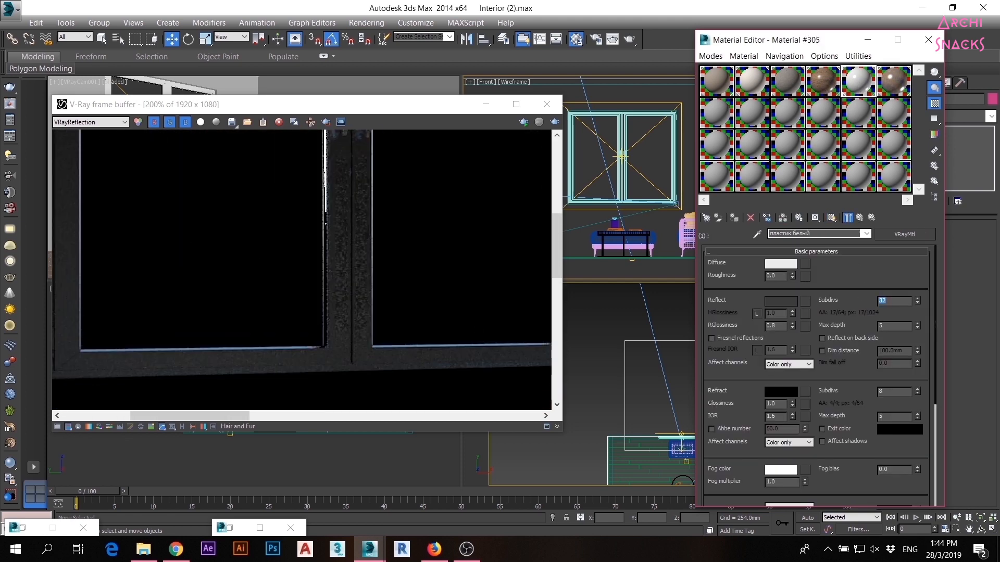
click(822, 81)
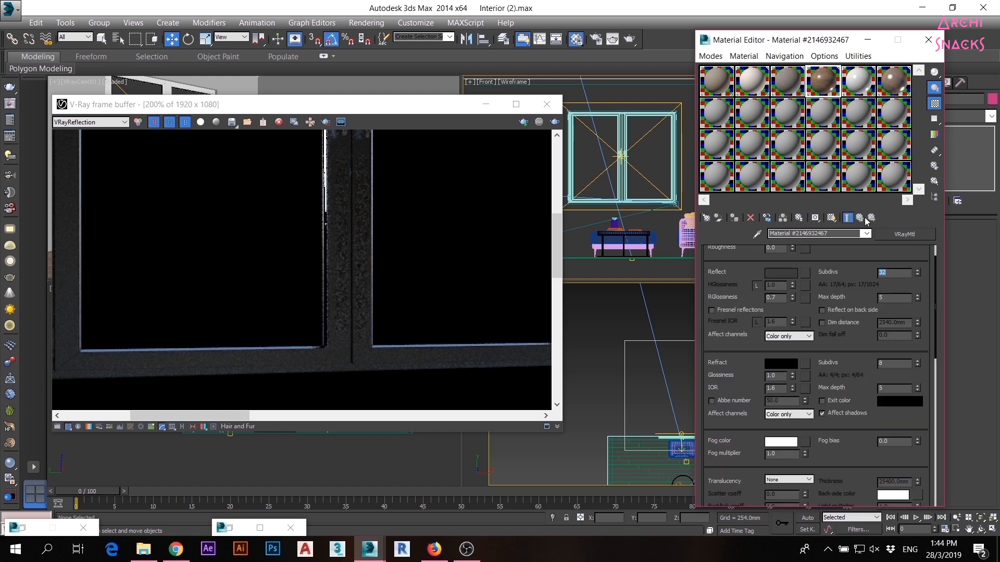
click(787, 82)
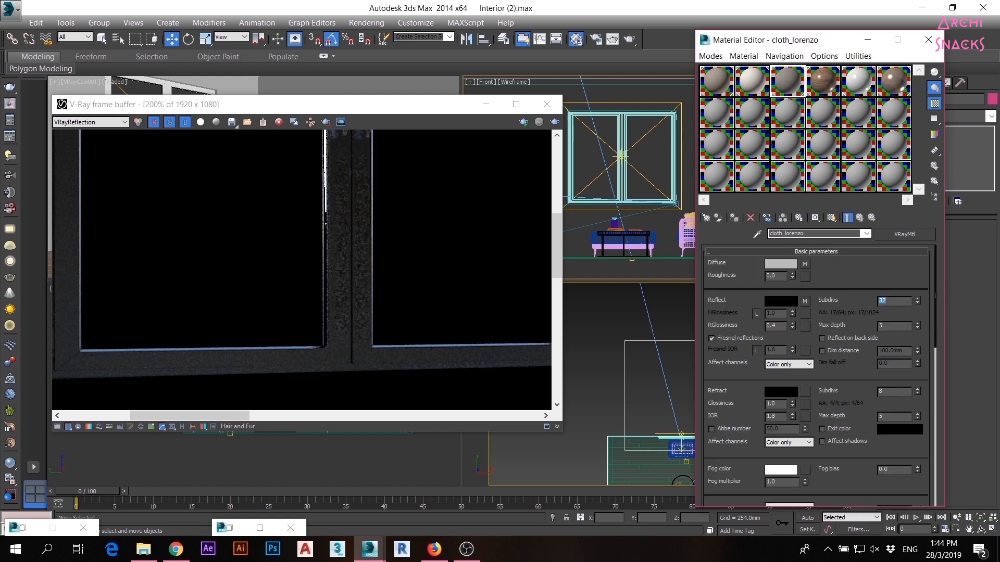
View the whole image in the reflection pass and switch to the VRayRefraction pass.
scroll(423, 293, down, 2)
scroll(217, 333, up, 2)
scroll(219, 334, down, 2)
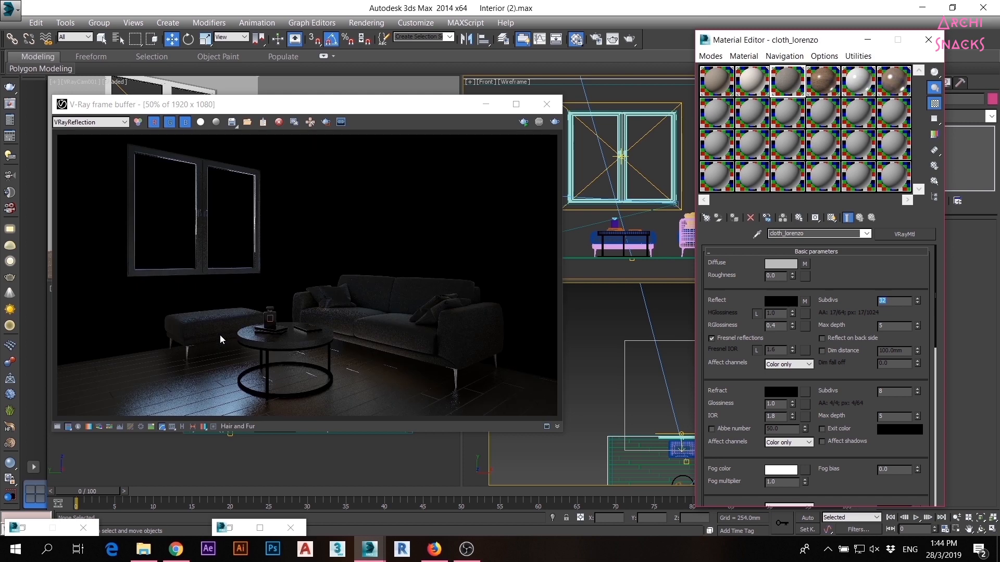
click(103, 123)
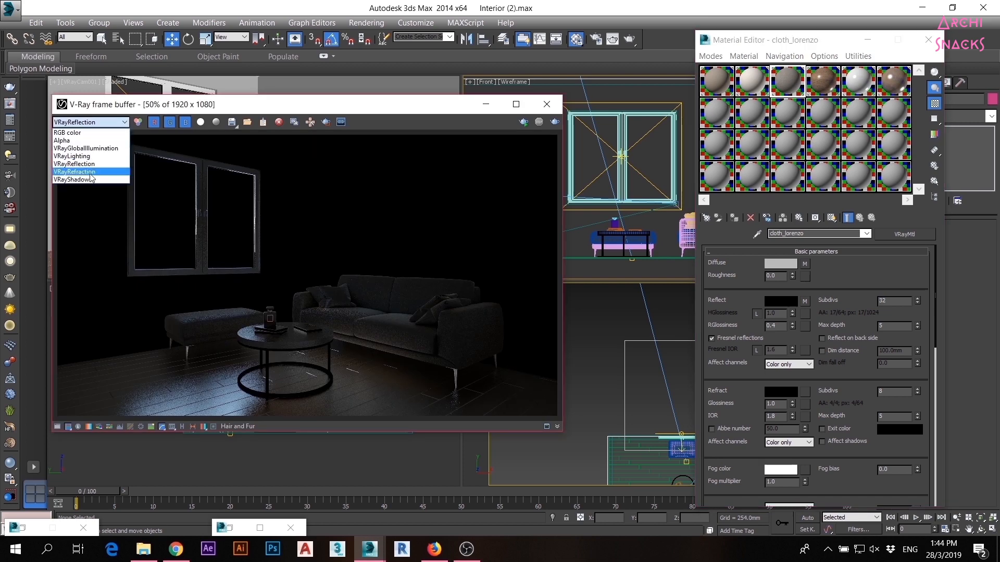
click(91, 172)
Show the VRayShadows pass and compare the shadow noise on the ottoman's top and the window's edge.
click(103, 122)
click(98, 179)
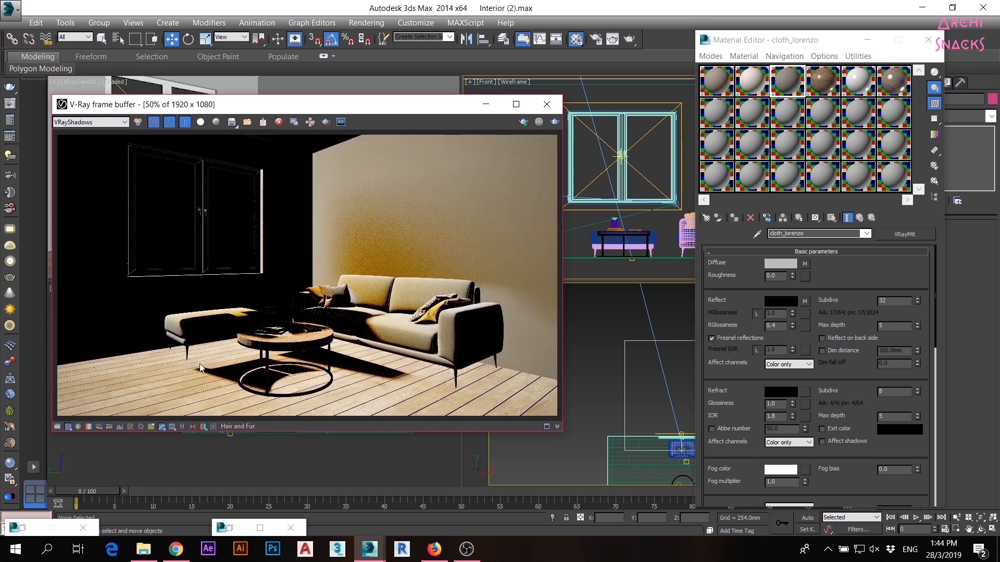
scroll(201, 368, up, 3)
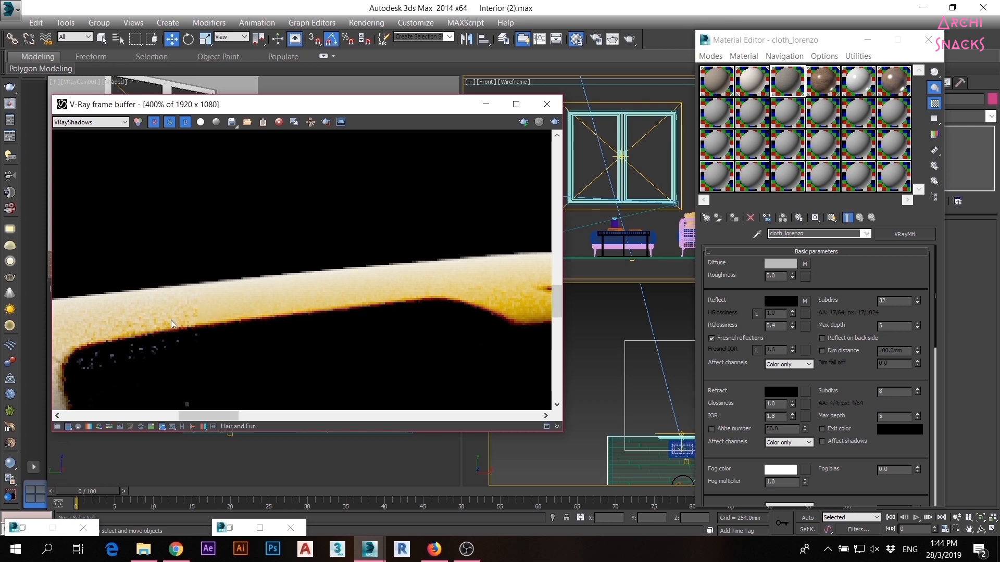
scroll(180, 327, down, 2)
scroll(324, 272, up, 2)
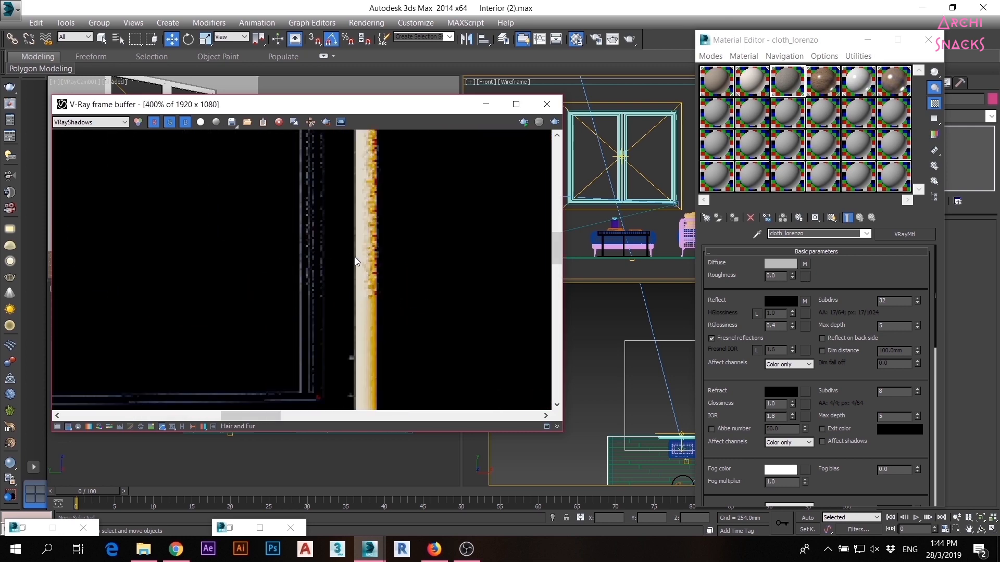
scroll(405, 246, down, 3)
Put the Material Editor away and select the V-Ray plane light at the window to check its sampling subdivs.
click(854, 42)
click(696, 114)
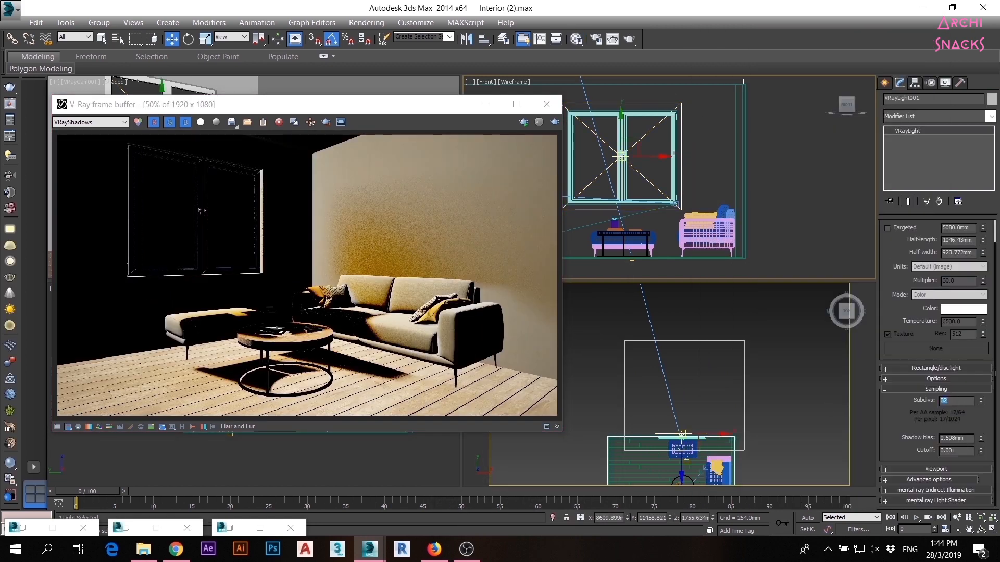
Set the V-Ray sun's shadow subdivs to 32 and clear the selection.
click(648, 309)
double_click(972, 405)
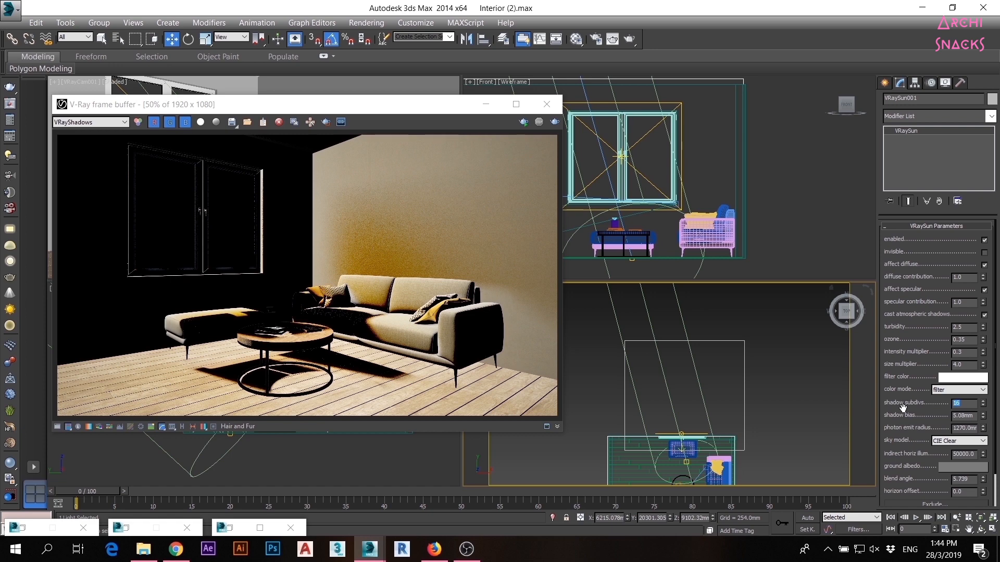
scroll(751, 363, down, 2)
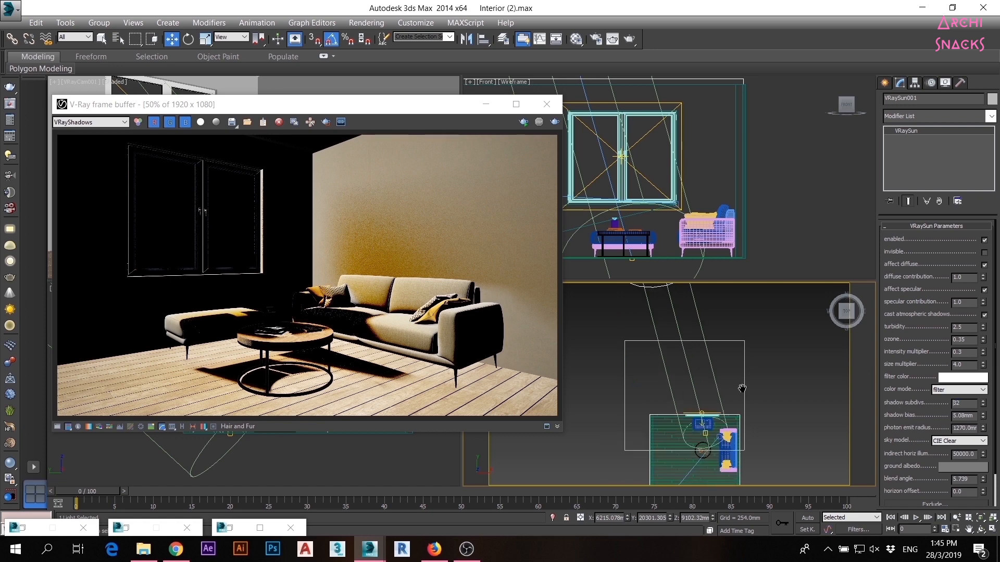
middle_drag(742, 395, 735, 347)
click(792, 381)
Show the RGB color channel of the render and bring up the rendered frame window.
click(91, 122)
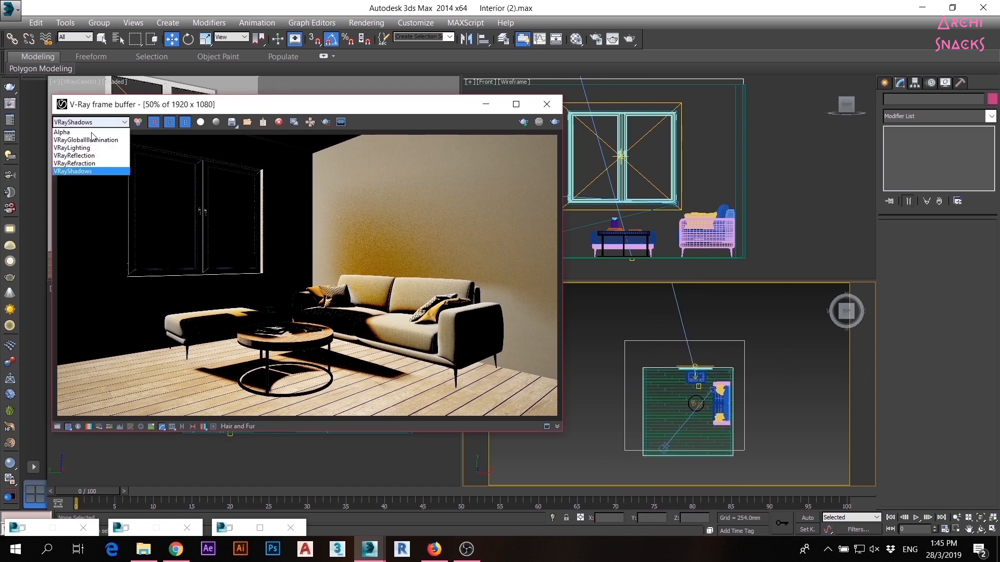
click(92, 130)
click(615, 41)
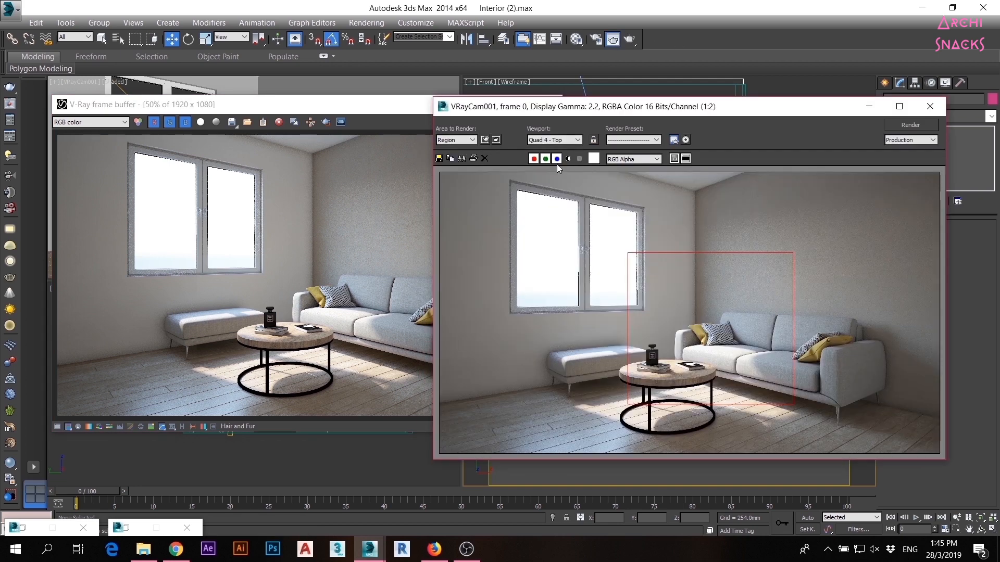
Place the render region over the window's lower part, the ottoman's near end and the floor, and render it from VRayCam001.
scroll(613, 355, up, 1)
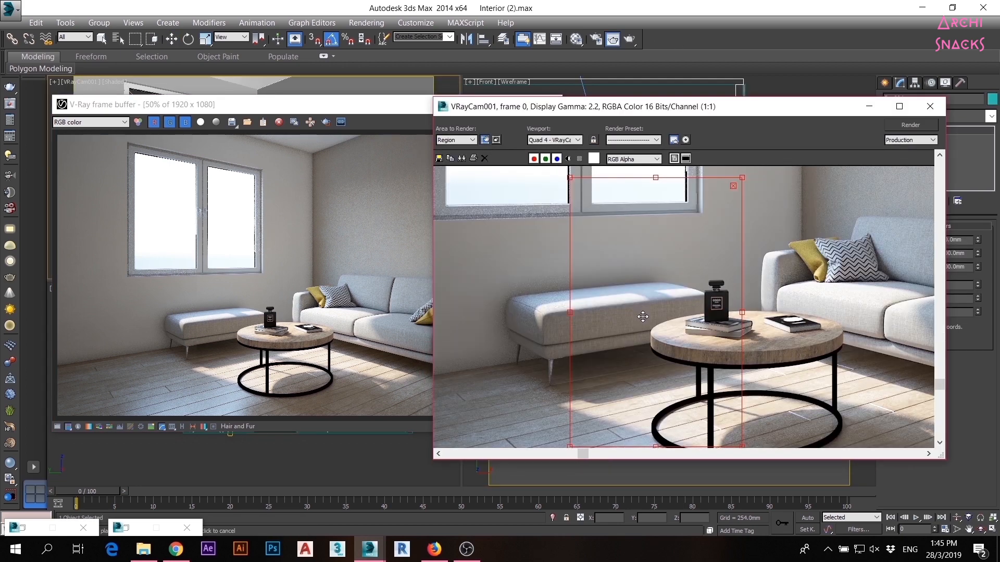
scroll(659, 327, down, 1)
drag(606, 339, 563, 348)
scroll(653, 343, up, 1)
scroll(672, 336, down, 1)
click(917, 126)
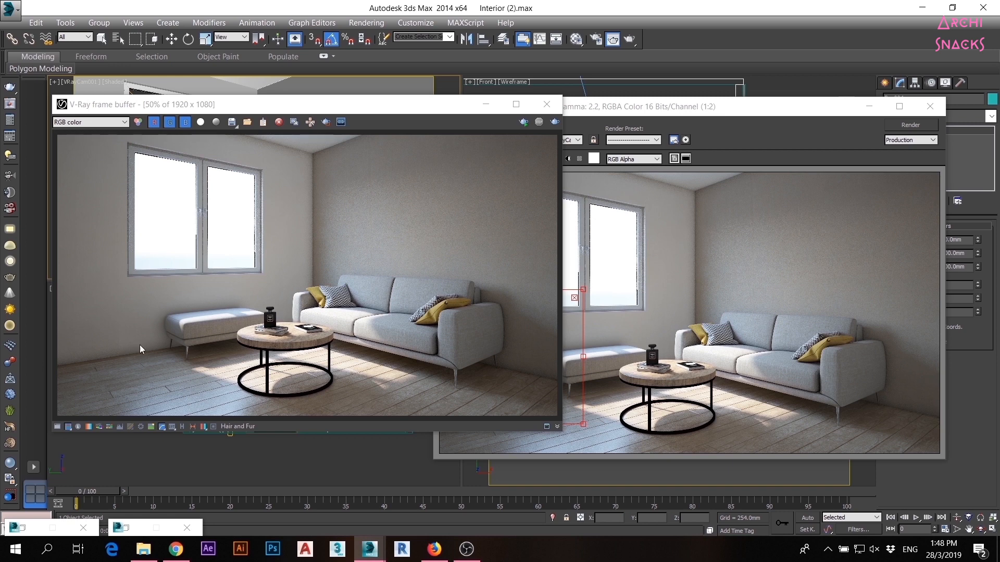
Inspect the re-rendered window frame and the wall beneath it at 200% for remaining noise.
scroll(110, 260, up, 2)
middle_drag(431, 319, 320, 306)
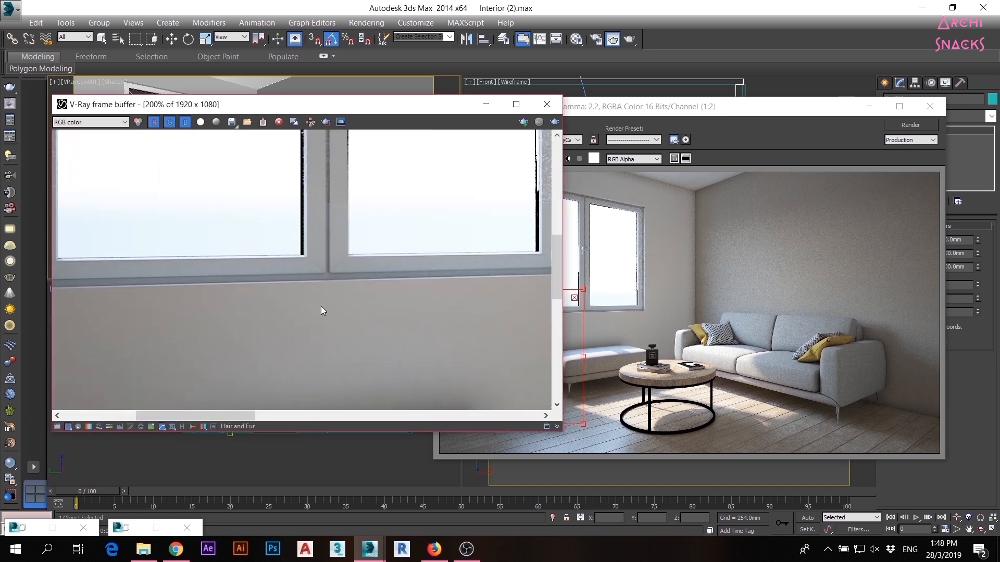
scroll(321, 306, down, 1)
scroll(308, 336, up, 1)
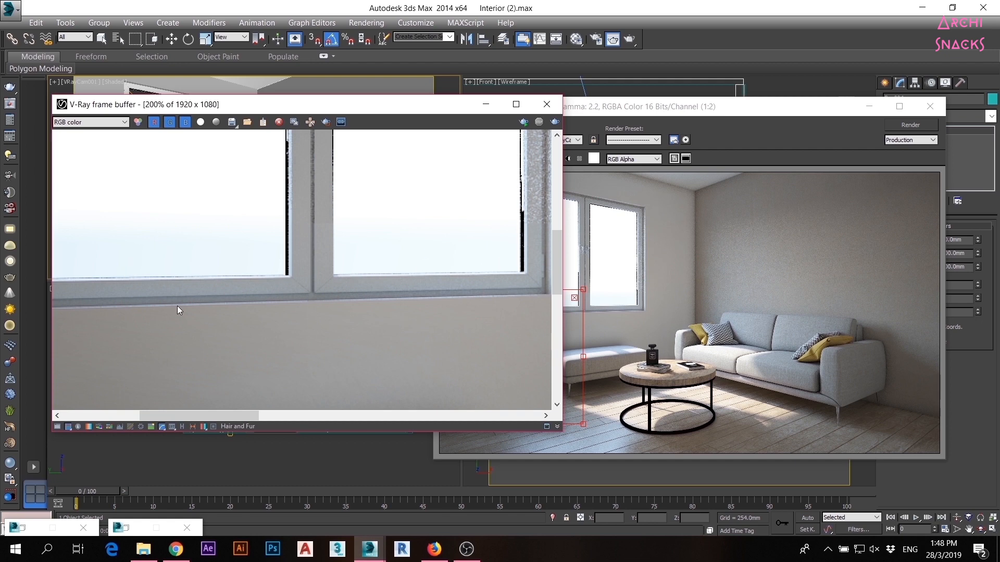
middle_drag(131, 262, 204, 268)
middle_drag(221, 394, 292, 186)
Examine the floor and the wall's base around the ottoman's legs for noise, ending on the whole image.
scroll(255, 260, down, 1)
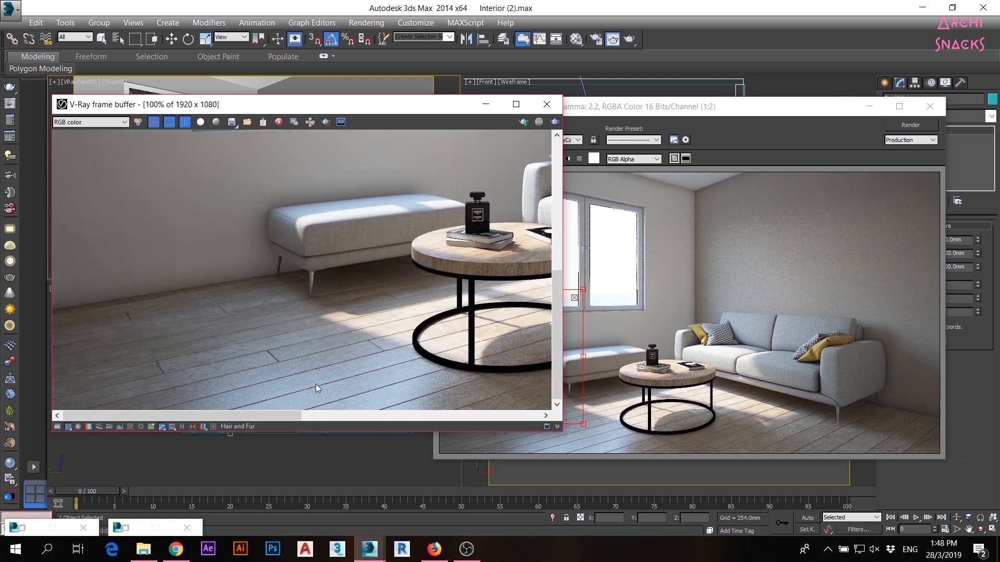
scroll(301, 388, up, 1)
middle_drag(476, 313, 423, 317)
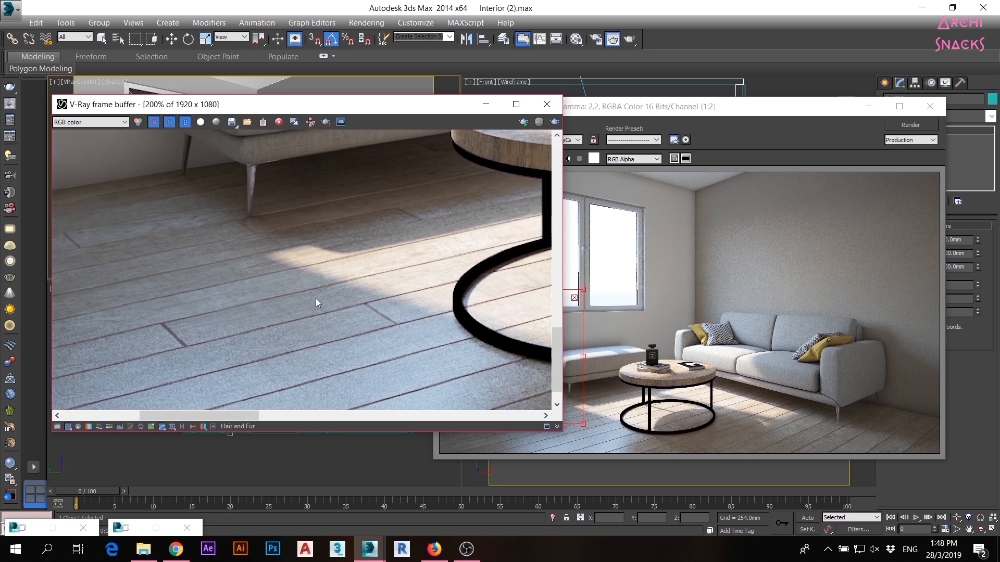
scroll(403, 296, down, 1)
middle_drag(303, 305, 310, 120)
scroll(190, 322, up, 1)
scroll(249, 281, up, 1)
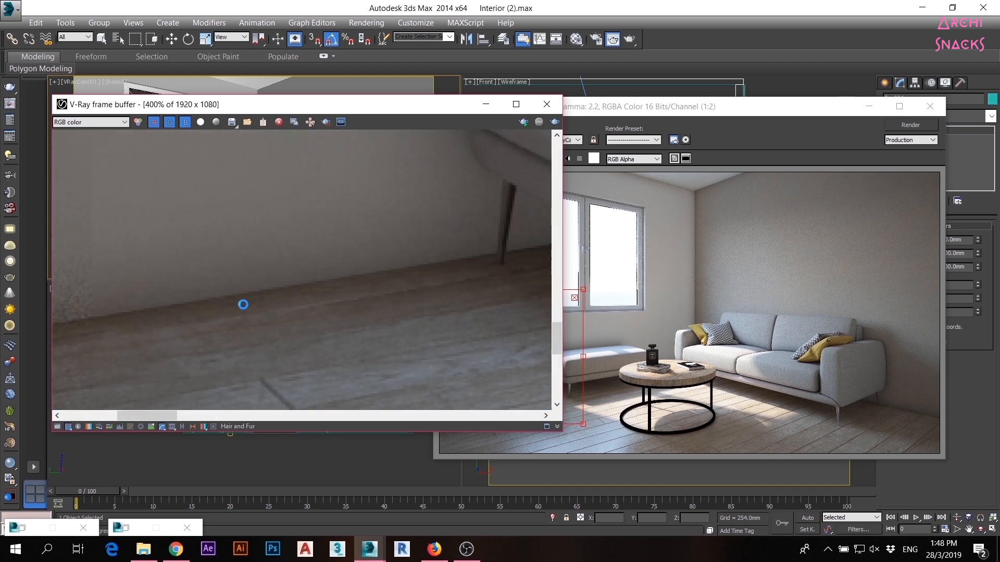
scroll(245, 303, down, 2)
scroll(233, 322, down, 1)
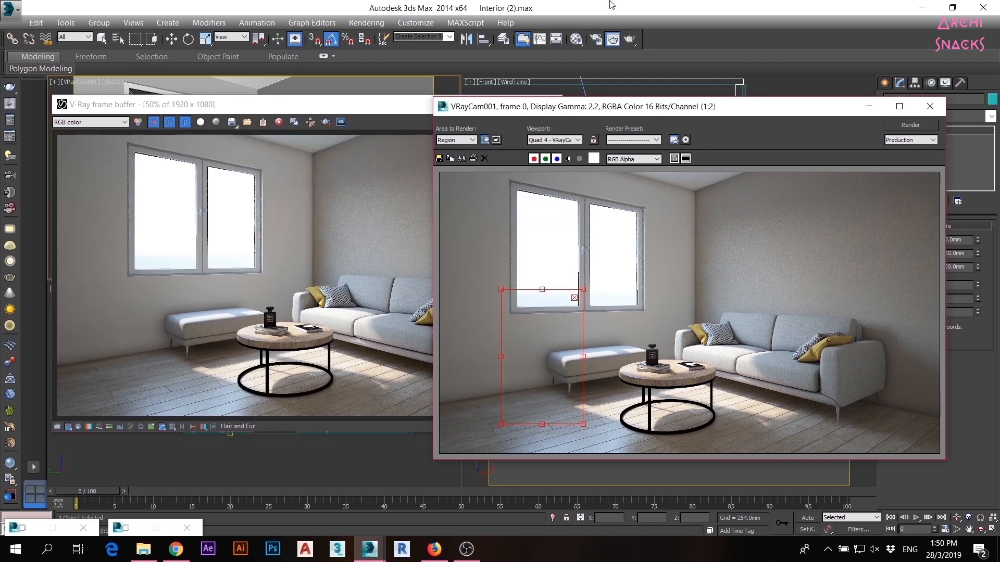
Show the VRayGlobalIllumination pass and inspect the window's lower frame and the wall below it.
click(311, 221)
click(89, 122)
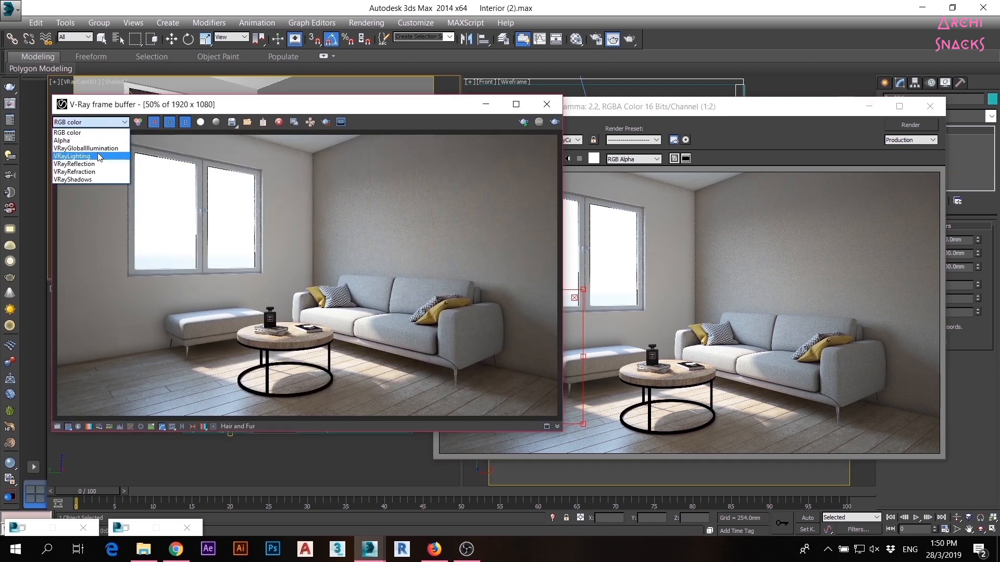
click(83, 148)
scroll(142, 277, up, 2)
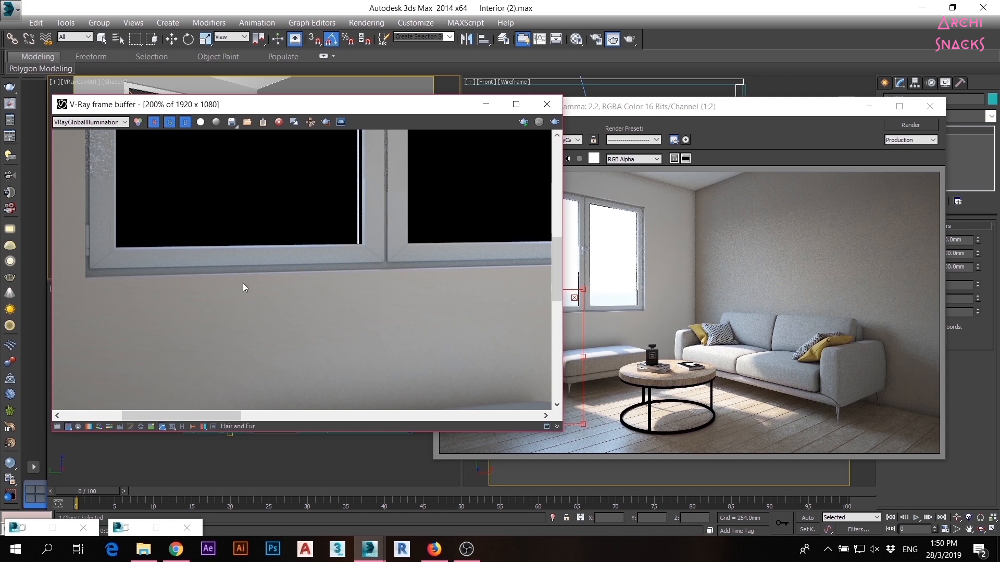
middle_drag(353, 275, 285, 274)
Show the VRayLighting pass and inspect the ottoman and the whole image for noise.
click(70, 126)
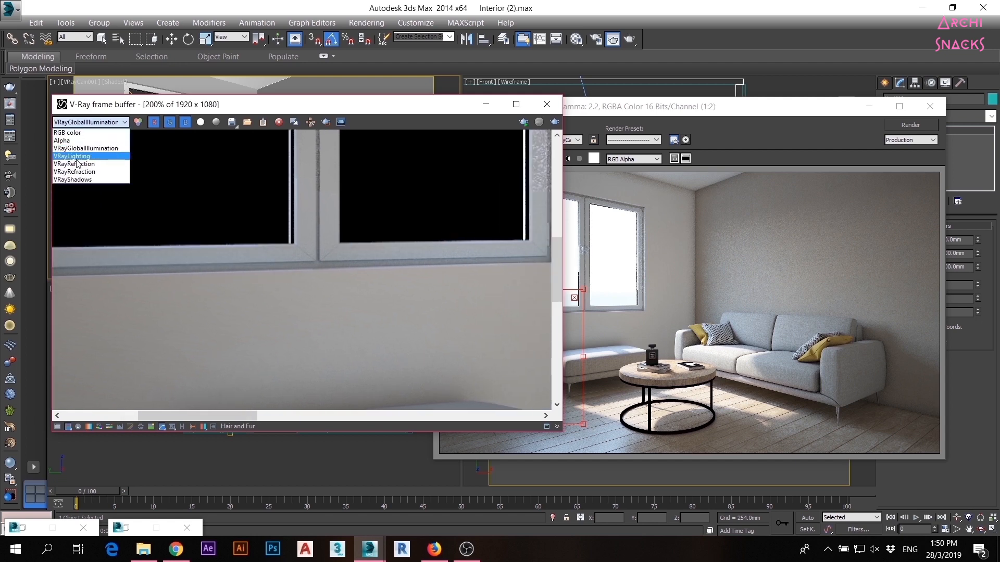
click(77, 157)
scroll(264, 308, down, 1)
scroll(187, 333, up, 1)
scroll(185, 346, down, 4)
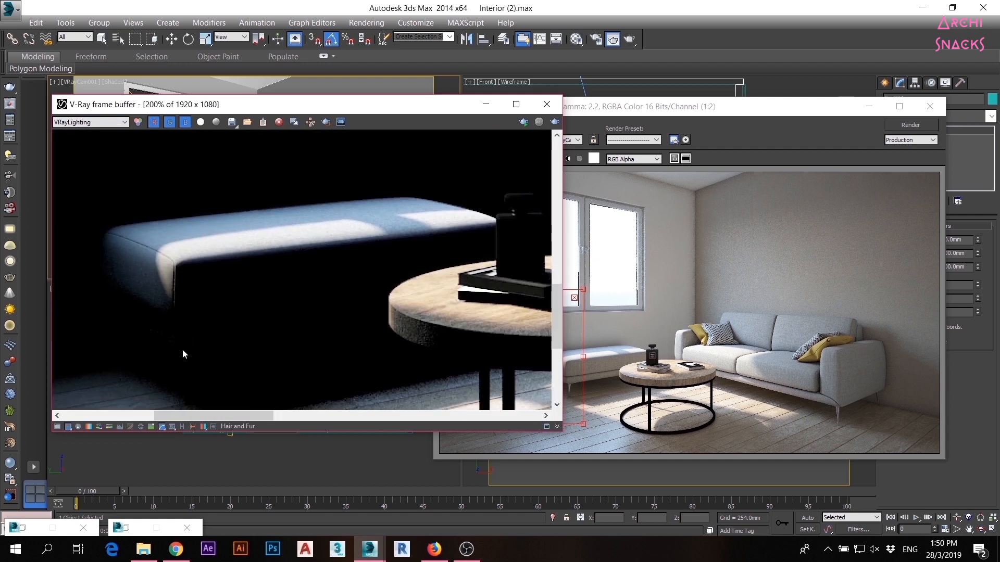
Show the VRayReflection pass and inspect the floor reflections between the ottoman and the coffee table.
click(102, 124)
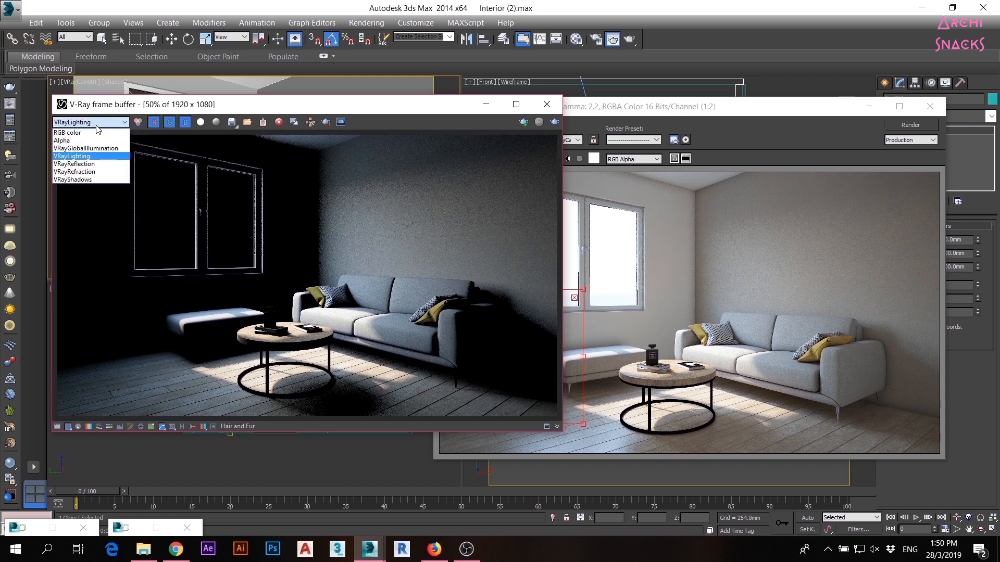
click(73, 164)
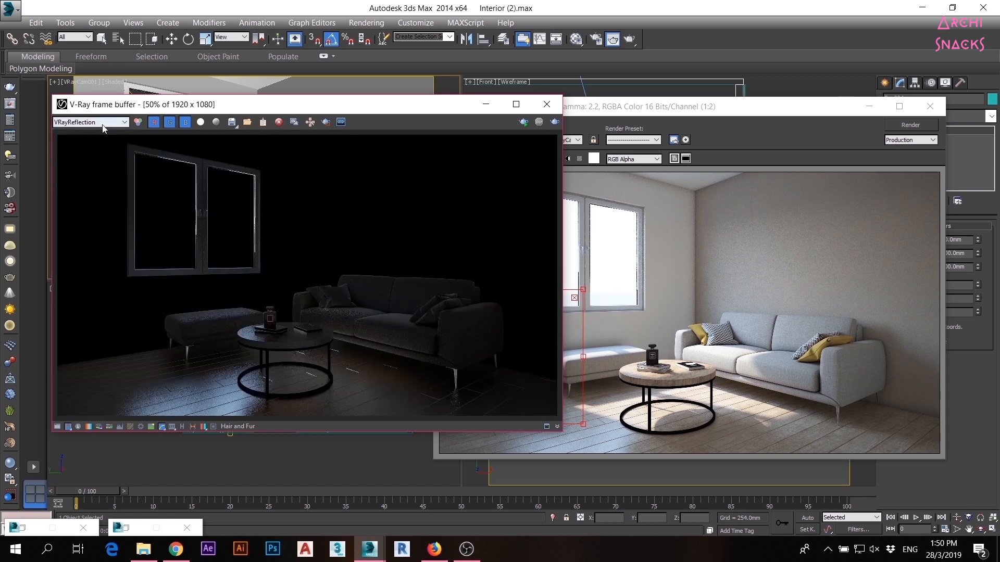
scroll(165, 374, up, 4)
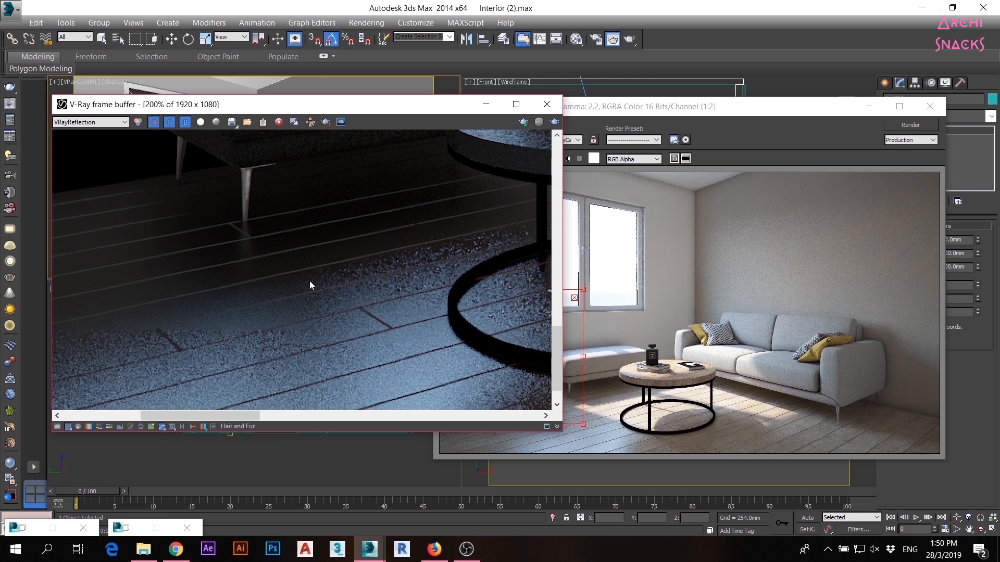
Show the VRayShadows pass and inspect the shadows on the ottoman and the floor beneath it.
click(107, 124)
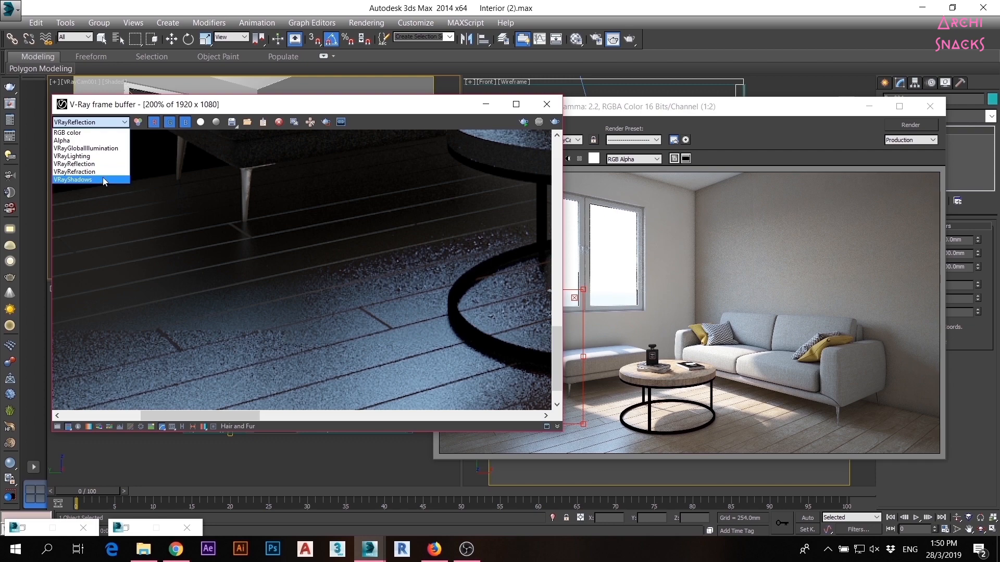
click(102, 177)
scroll(354, 335, down, 2)
middle_drag(355, 334, 352, 147)
scroll(287, 266, up, 2)
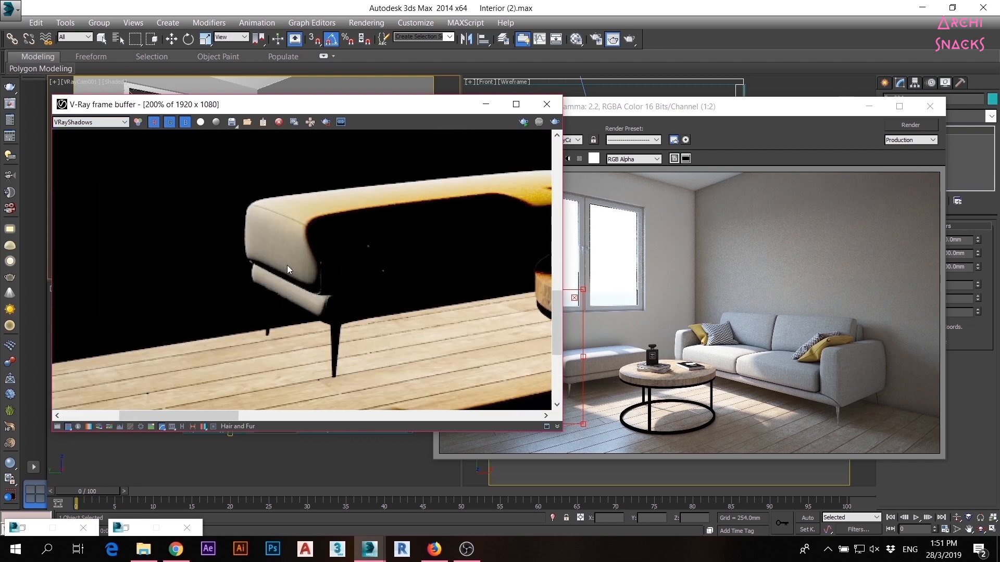
scroll(289, 255, down, 1)
middle_drag(234, 356, 246, 262)
Examine the shadow pass around the coffee table, the sofa and the wall behind it for noise.
scroll(246, 263, down, 1)
middle_drag(250, 209, 270, 332)
scroll(273, 334, down, 1)
scroll(203, 387, up, 1)
scroll(185, 390, down, 1)
scroll(312, 345, up, 1)
scroll(308, 347, down, 1)
scroll(264, 364, up, 1)
scroll(264, 366, up, 1)
scroll(265, 366, down, 1)
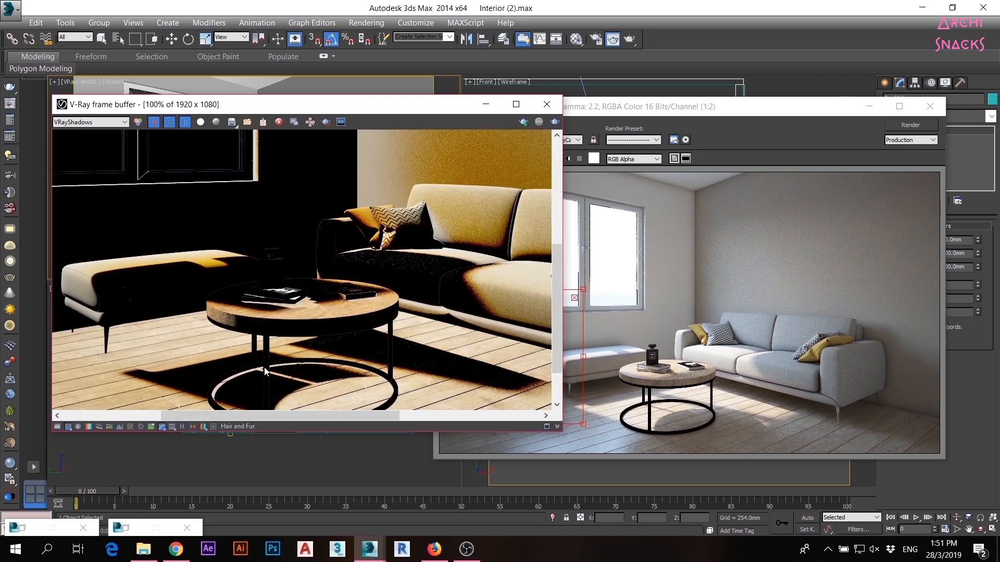
scroll(276, 349, down, 1)
scroll(362, 224, up, 1)
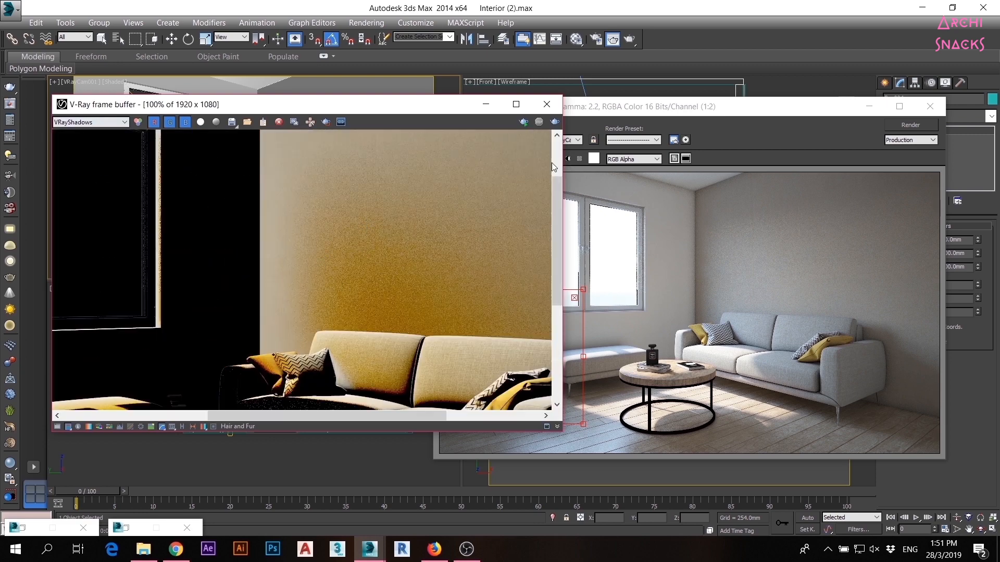
Move the render region onto the sofa's cushion end and the wall behind it, and lower the region's upper edge.
drag(571, 332, 776, 252)
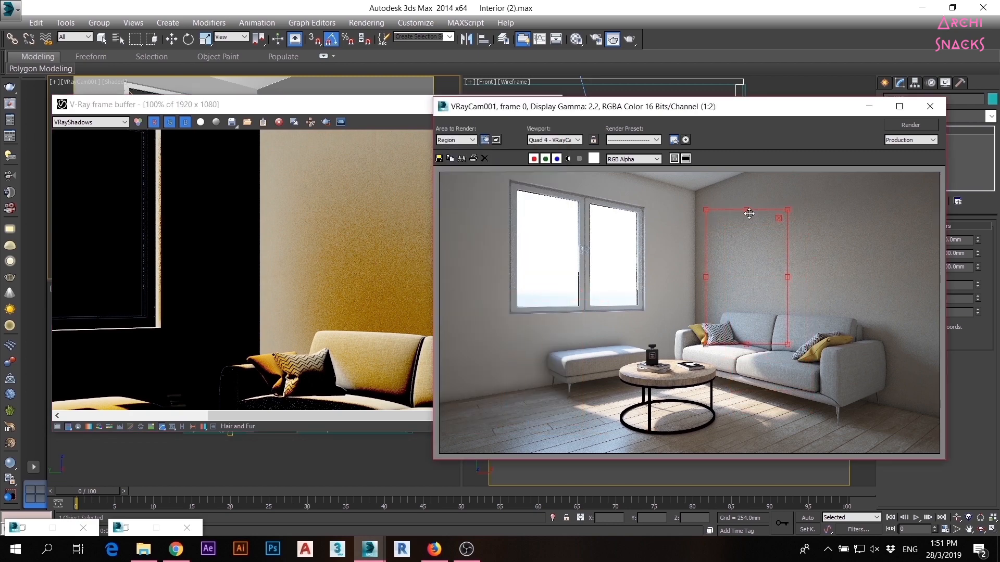
scroll(314, 381, up, 1)
click(323, 282)
drag(744, 287, 720, 311)
drag(721, 233, 721, 267)
click(336, 270)
scroll(337, 258, down, 1)
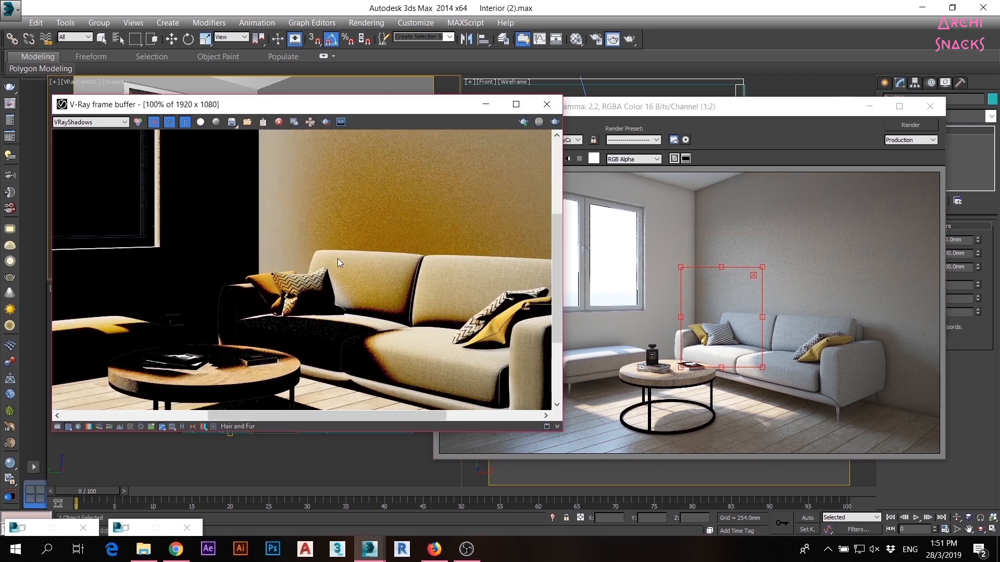
Render the region, show the RGB color channel and inspect the sofa, the cushions and the wall above them.
click(910, 127)
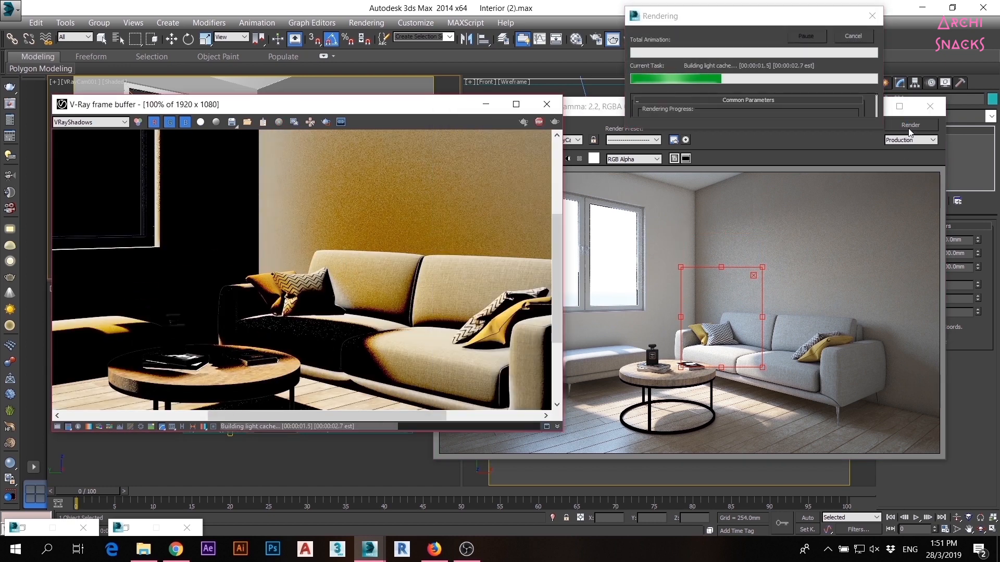
click(89, 122)
click(68, 133)
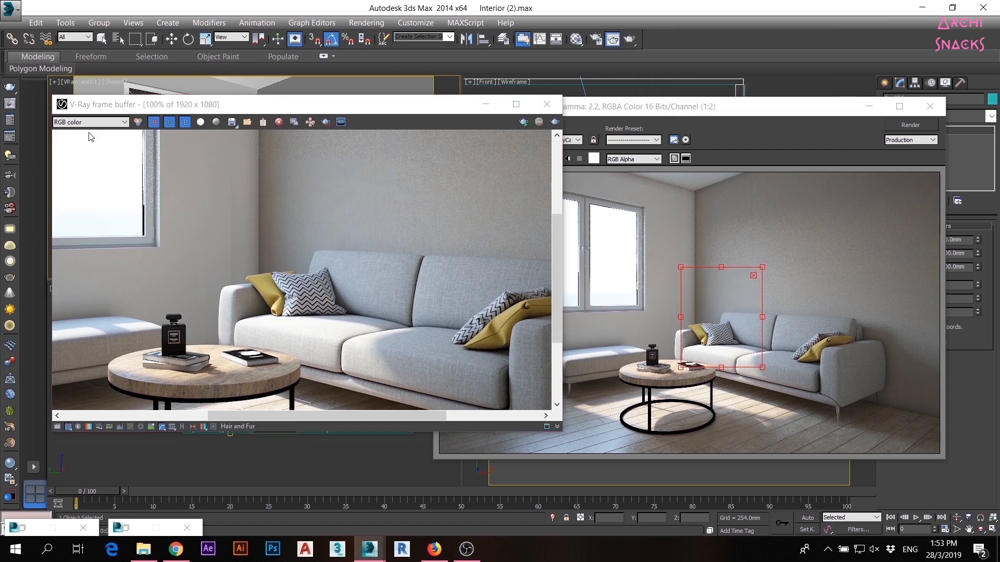
scroll(364, 234, up, 1)
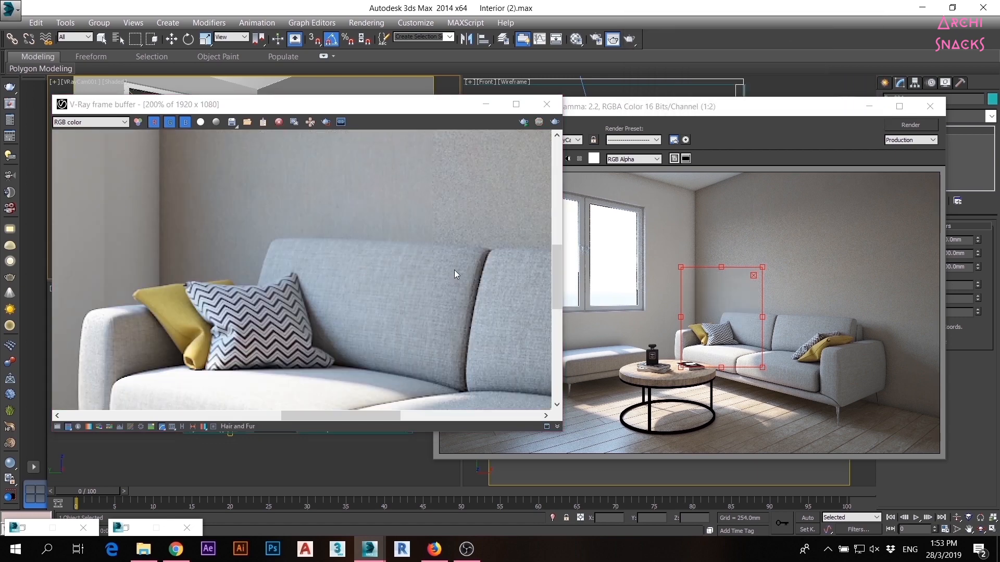
middle_drag(441, 203, 426, 170)
Show the VRayShadows pass and compare shadow noise inside and outside the re-rendered region on the wall and sofa.
click(89, 122)
click(96, 179)
middle_drag(397, 294, 441, 248)
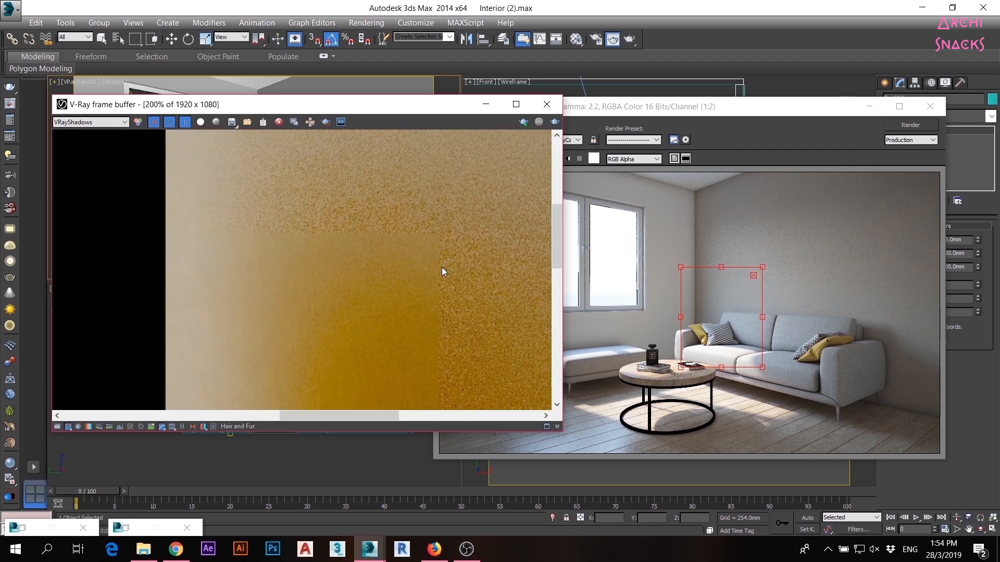
middle_drag(387, 384, 451, 130)
scroll(250, 276, up, 1)
scroll(250, 279, down, 1)
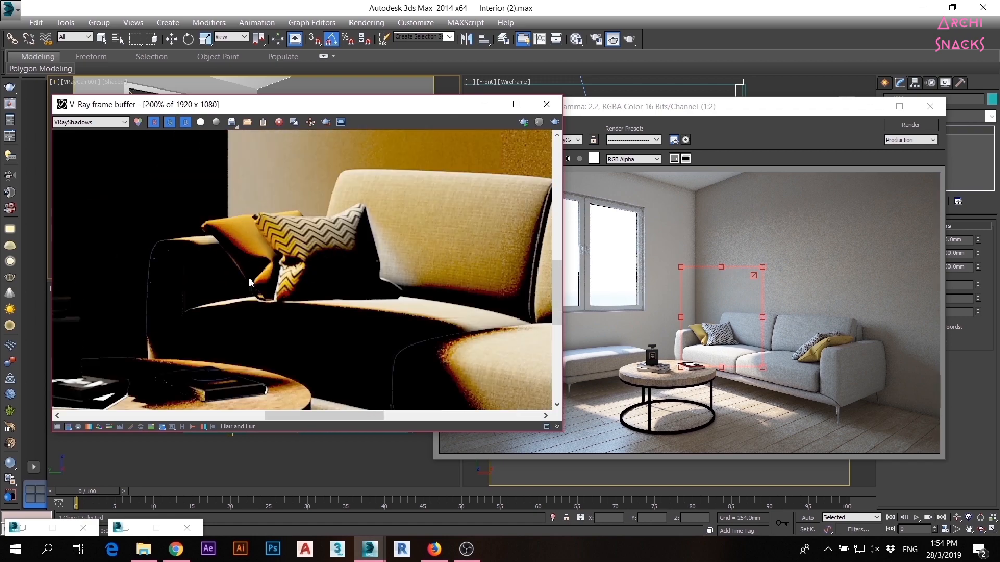
scroll(334, 352, down, 1)
scroll(335, 355, down, 1)
scroll(371, 235, up, 2)
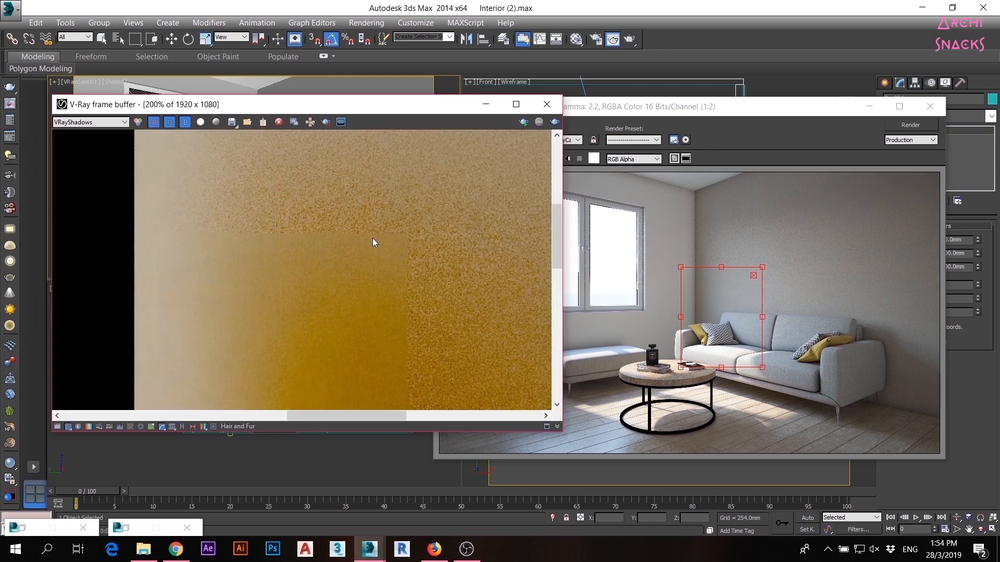
scroll(375, 270, down, 1)
Return to the RGB color channel and review the whole image and the wall behind the sofa.
click(104, 122)
click(106, 137)
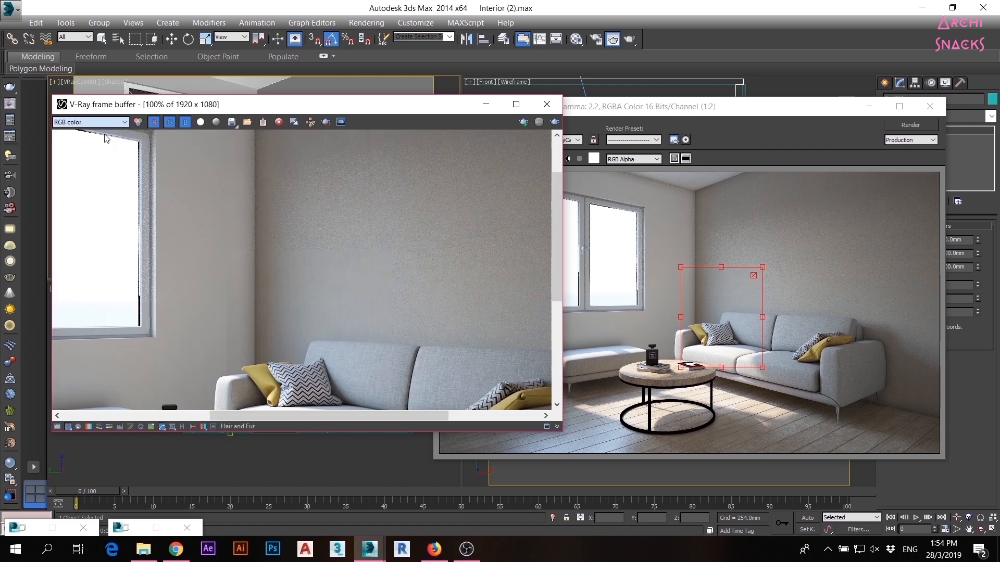
scroll(398, 303, down, 1)
scroll(373, 271, up, 1)
scroll(298, 218, down, 1)
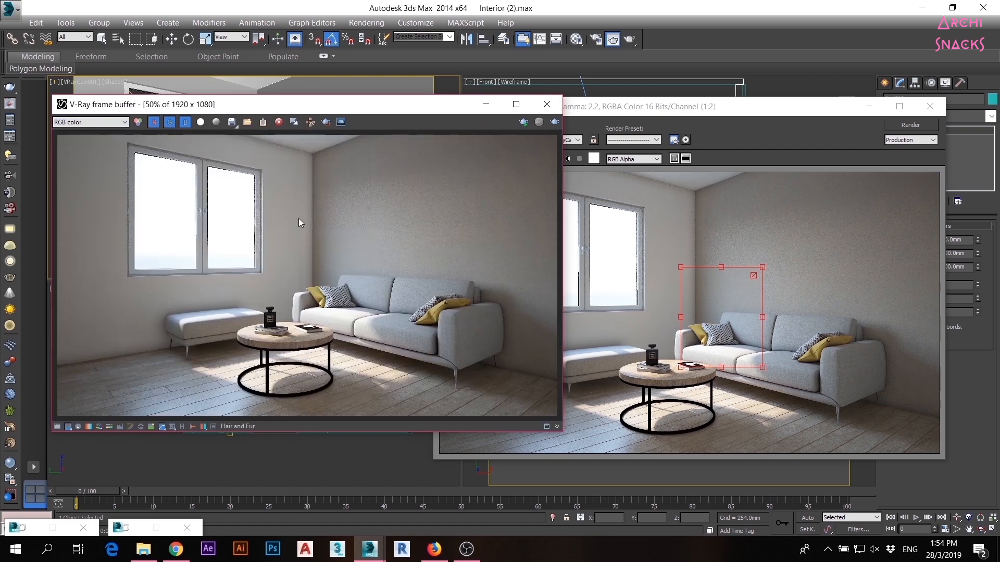
scroll(314, 204, up, 1)
Bring up the render setup's V-Ray settings and show the Global DMC parameters.
click(599, 41)
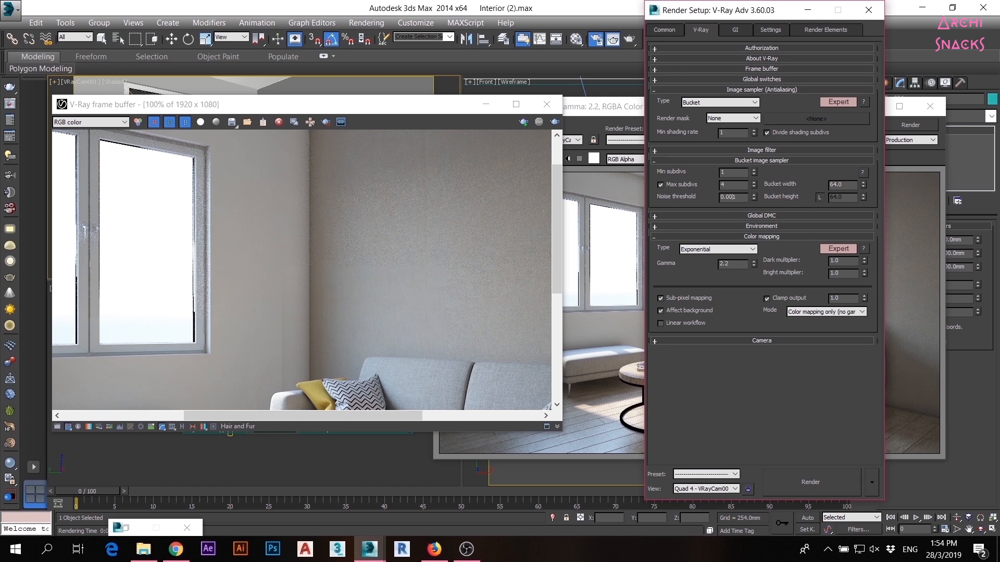
click(777, 217)
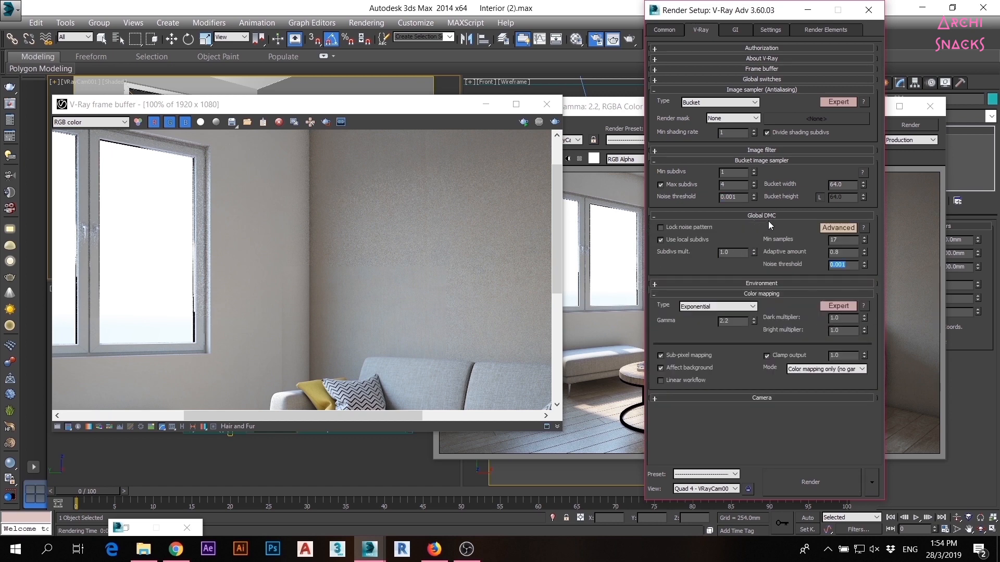
Review the global illumination settings, including the Irradiance map and Light cache parameters.
click(768, 215)
click(735, 29)
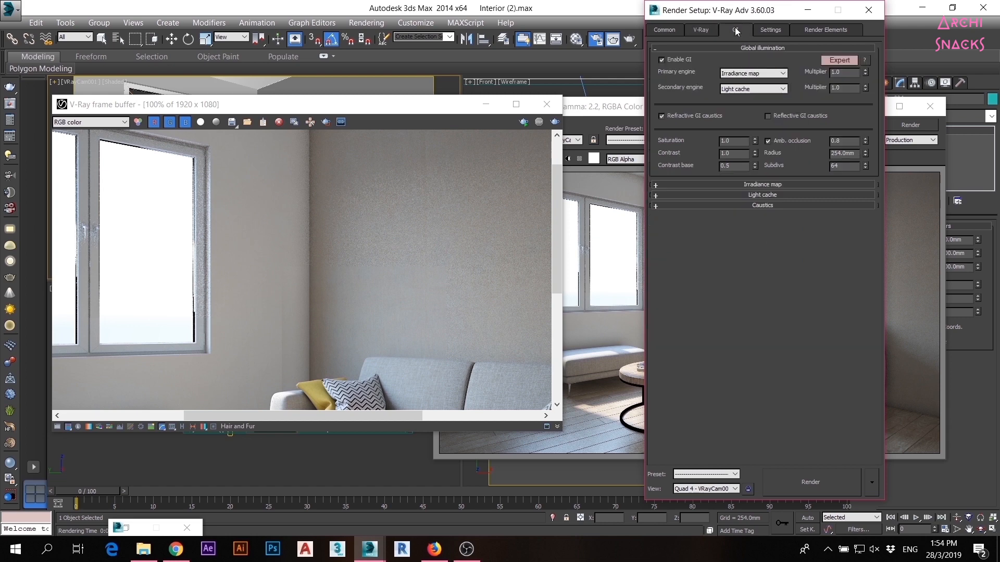
click(841, 184)
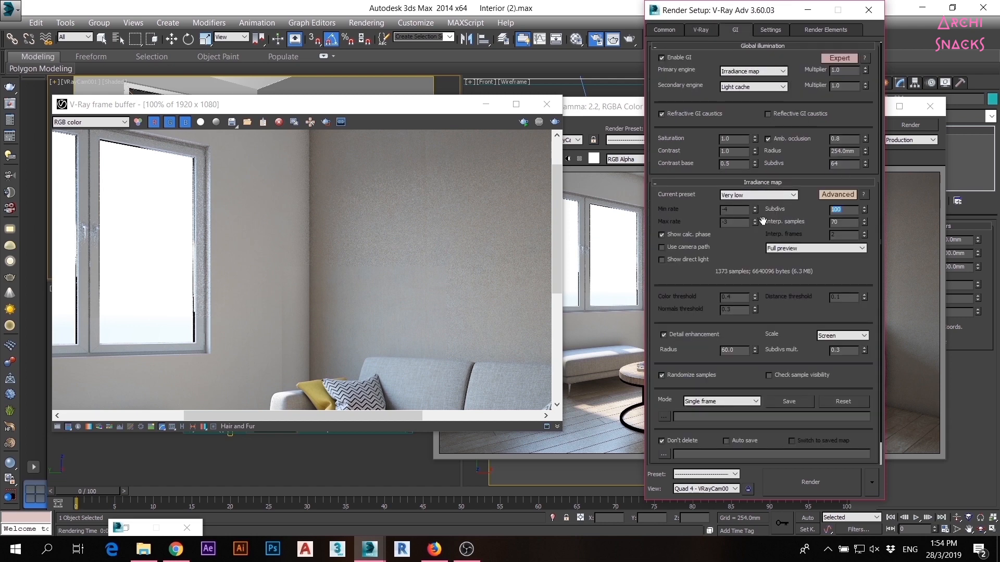
click(755, 184)
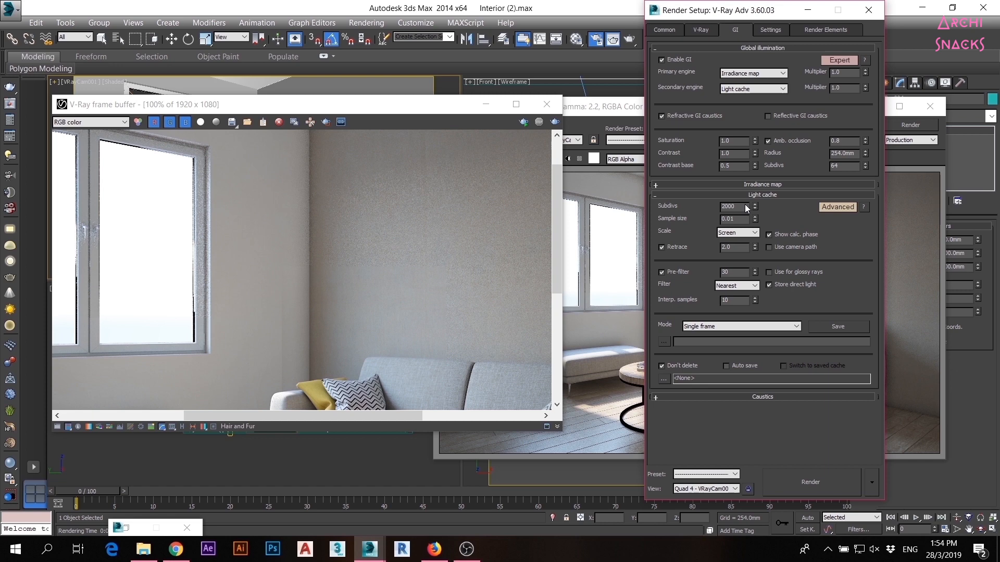
click(768, 195)
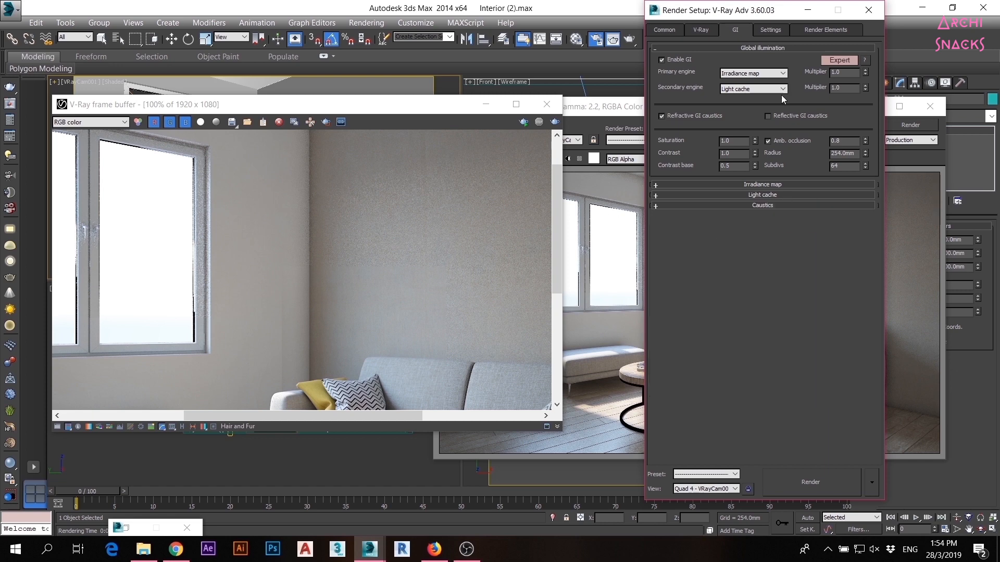
click(772, 29)
Set the bucket image sampler's max subdivs to 50 and check the Global DMC and image filter settings.
click(699, 30)
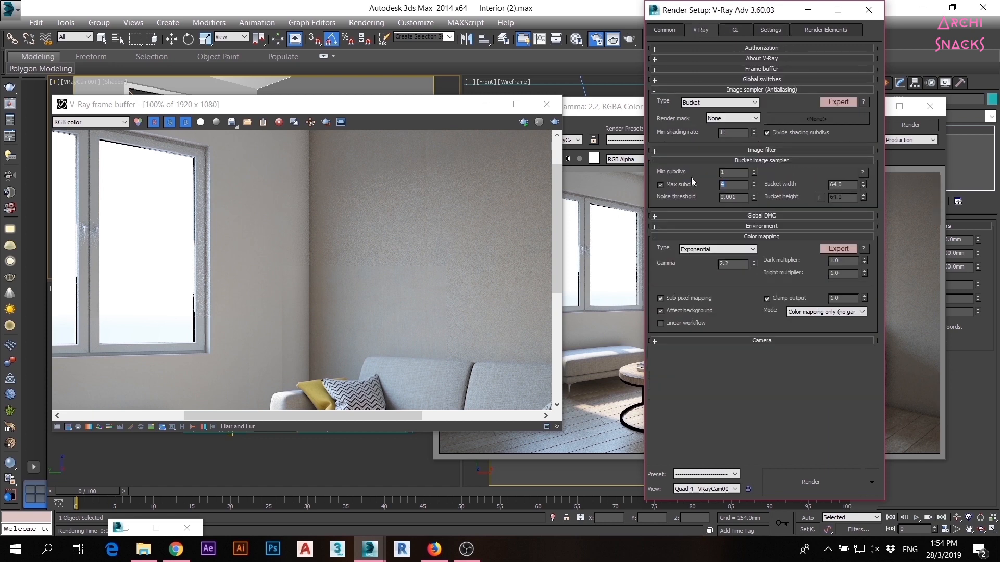
text(50)
click(770, 215)
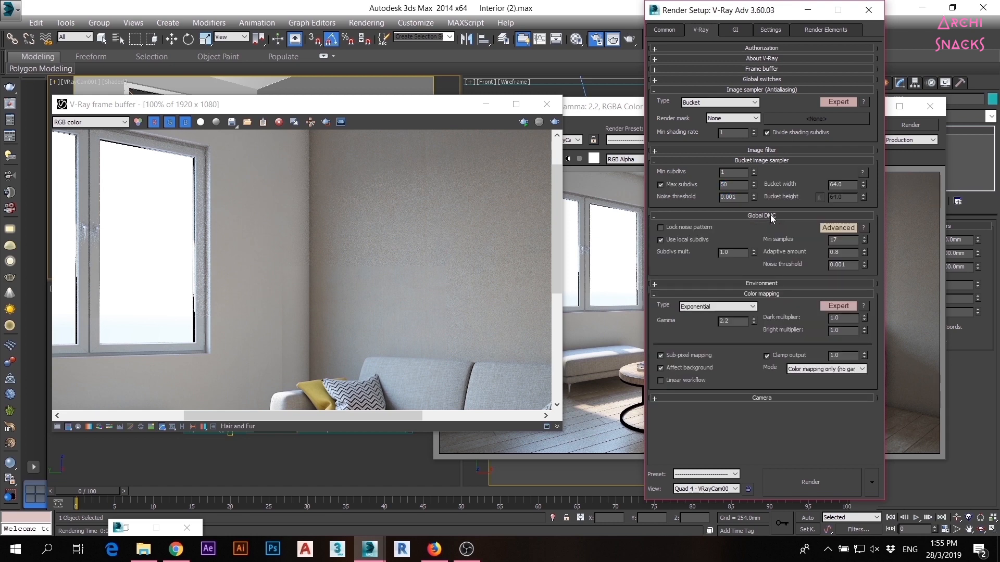
click(771, 217)
click(772, 150)
click(771, 150)
Show the VRayGlobalIllumination pass and inspect the walls, window and sofa for GI noise.
scroll(236, 162, down, 1)
click(87, 125)
click(87, 150)
scroll(285, 318, up, 1)
middle_drag(447, 184, 354, 334)
scroll(351, 320, up, 1)
scroll(351, 319, down, 1)
middle_drag(292, 331, 402, 251)
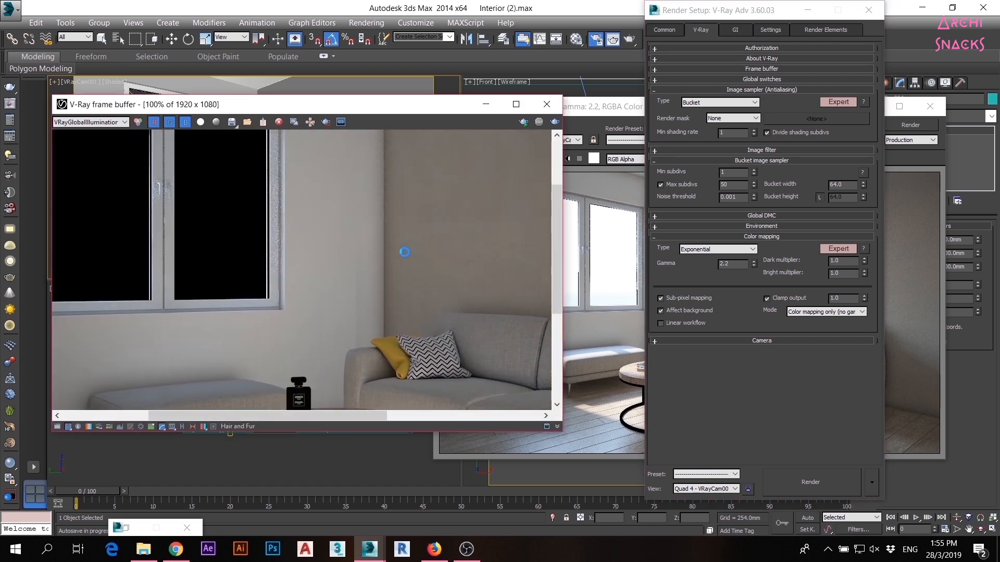
scroll(389, 248, up, 2)
scroll(404, 254, down, 1)
scroll(402, 253, up, 1)
scroll(396, 250, down, 3)
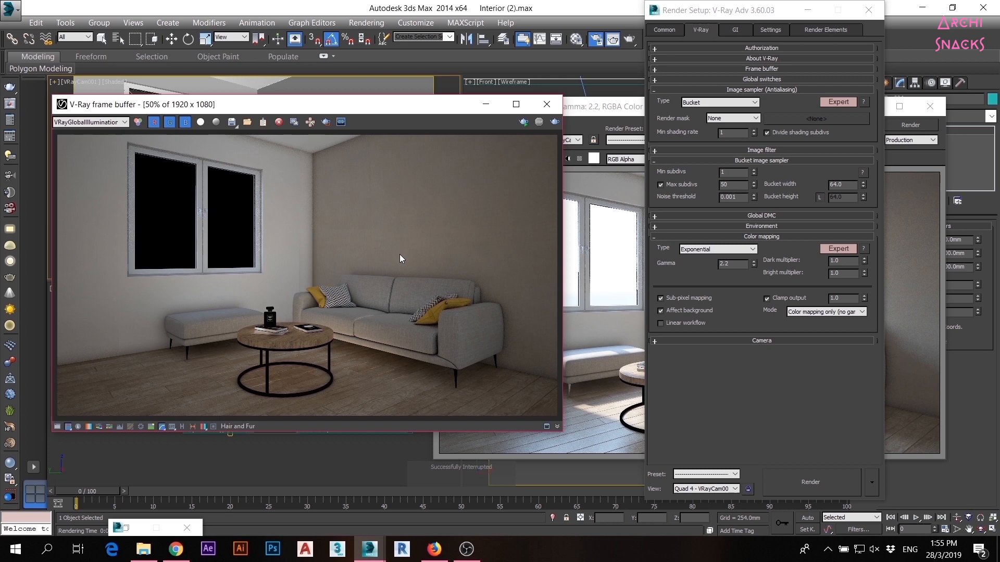
Set the ambient occlusion subdivs in the global illumination settings to 100.
click(735, 30)
double_click(843, 166)
text(100)
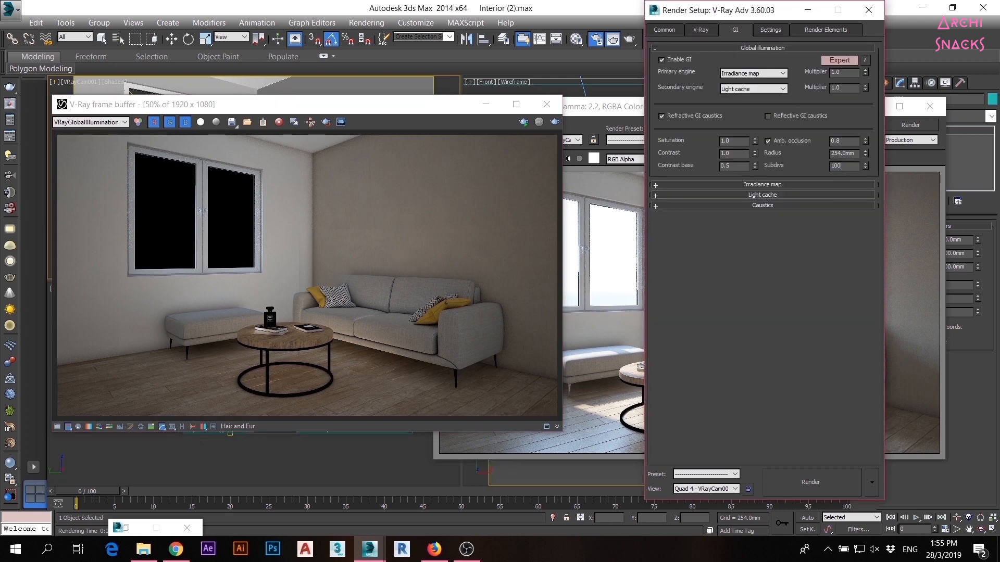
Show the VRayLighting pass and compare the noise inside and outside the re-rendered region on the wall.
click(91, 122)
click(92, 159)
scroll(344, 237, up, 2)
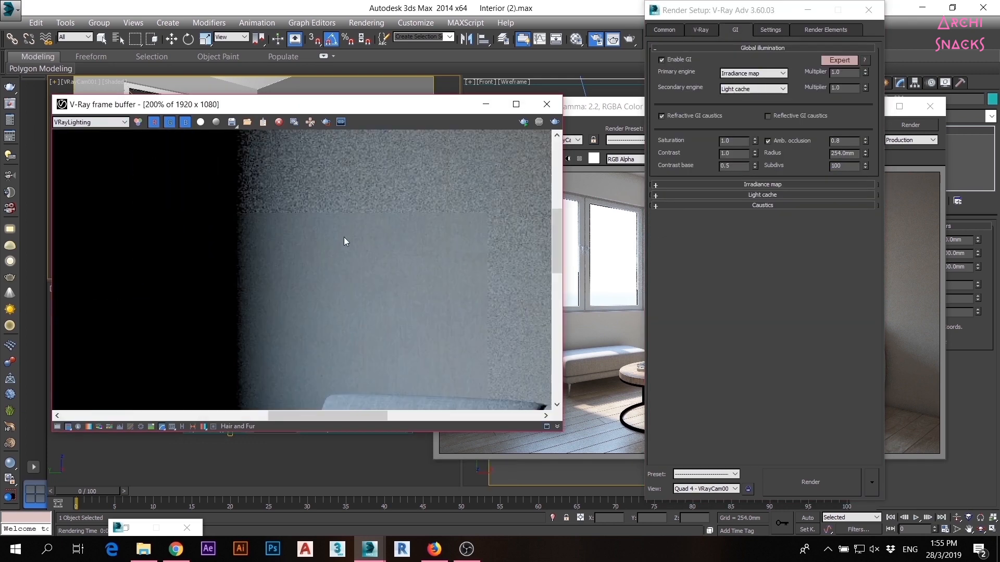
Close the render setup and rendered frame windows, and set the VRayLight's sampling subdivs and the VRaySun's shadow subdivs to 64.
click(868, 10)
click(929, 106)
drag(423, 104, 411, 136)
click(298, 153)
click(680, 104)
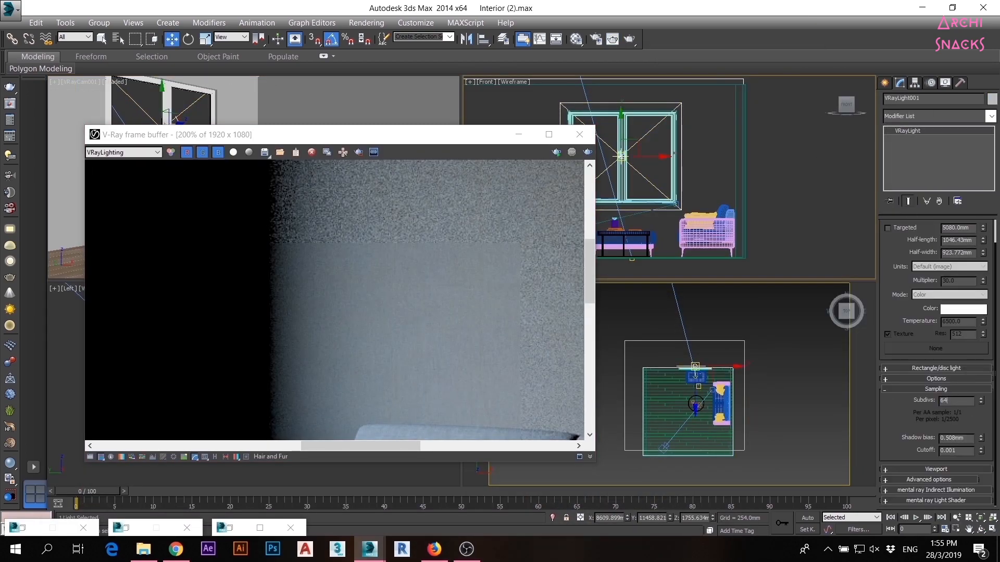
click(742, 339)
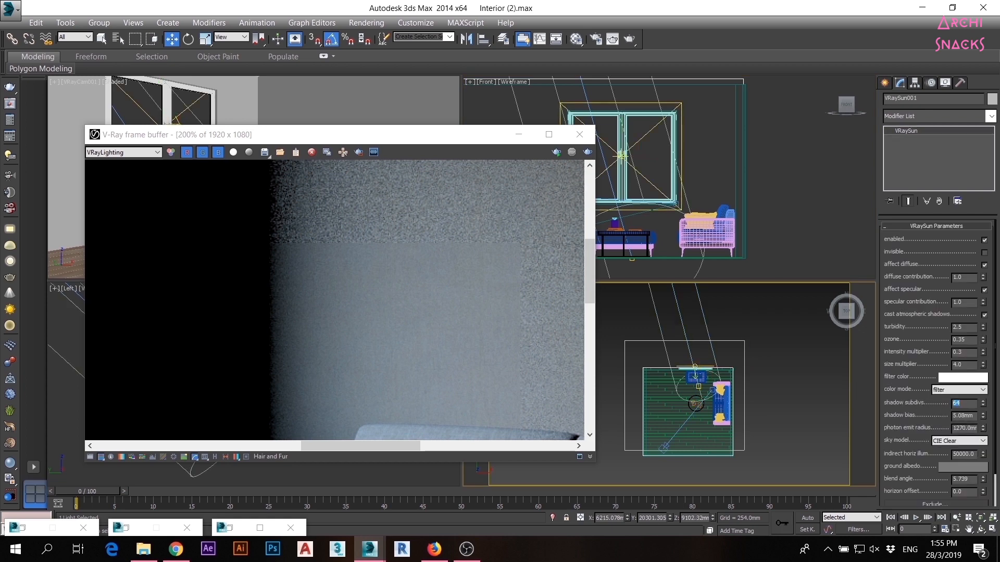
Show the VRayReflection pass and inspect the reflection noise on the wooden floor and coffee table.
scroll(409, 305, down, 1)
click(133, 154)
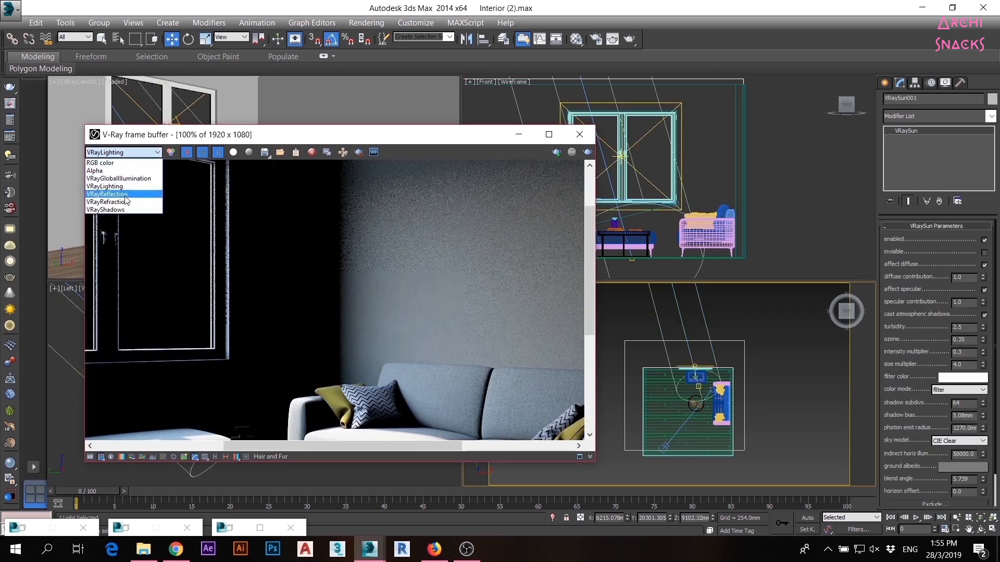
click(128, 194)
scroll(223, 417, up, 1)
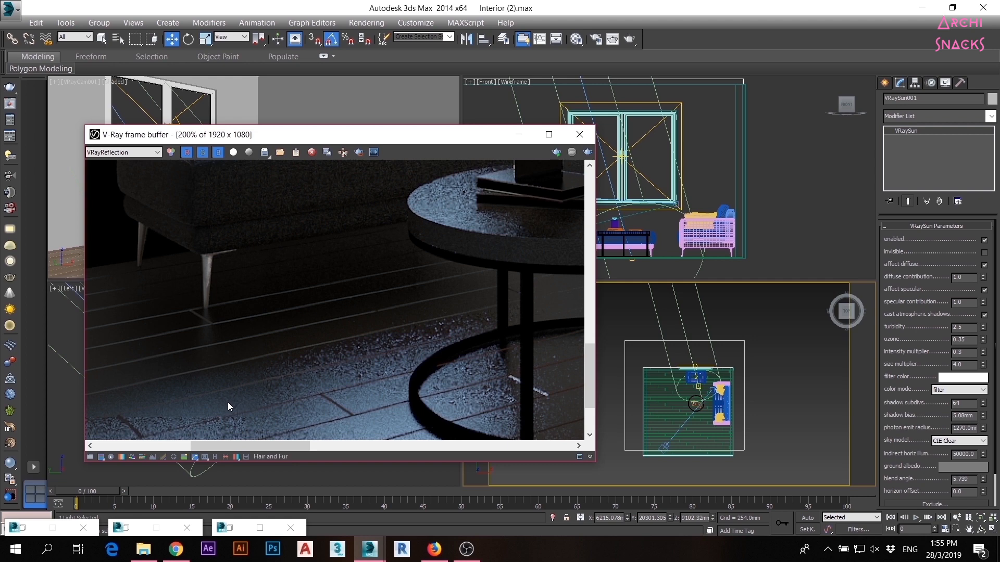
click(838, 186)
key(m)
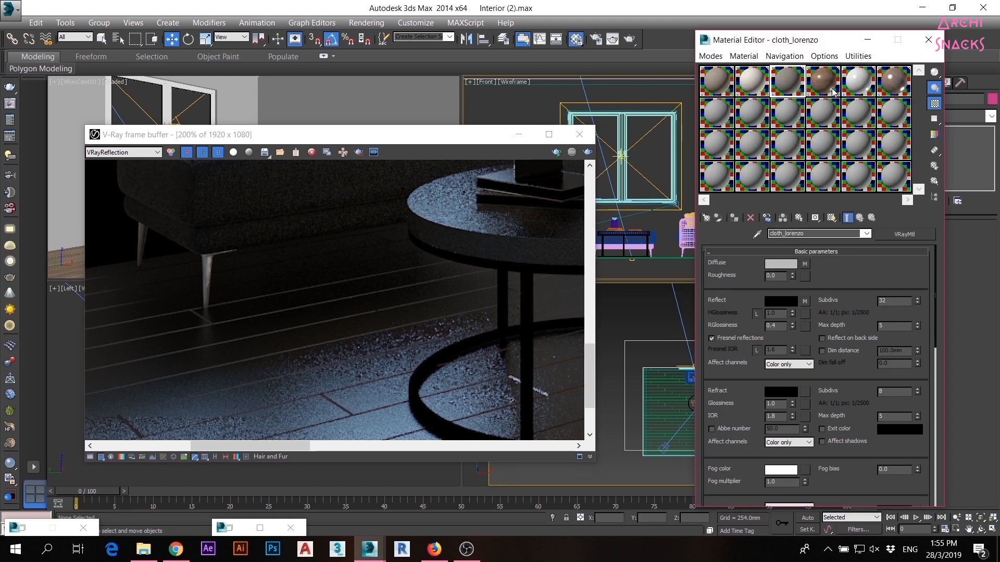
click(833, 91)
scroll(880, 285, down, 1)
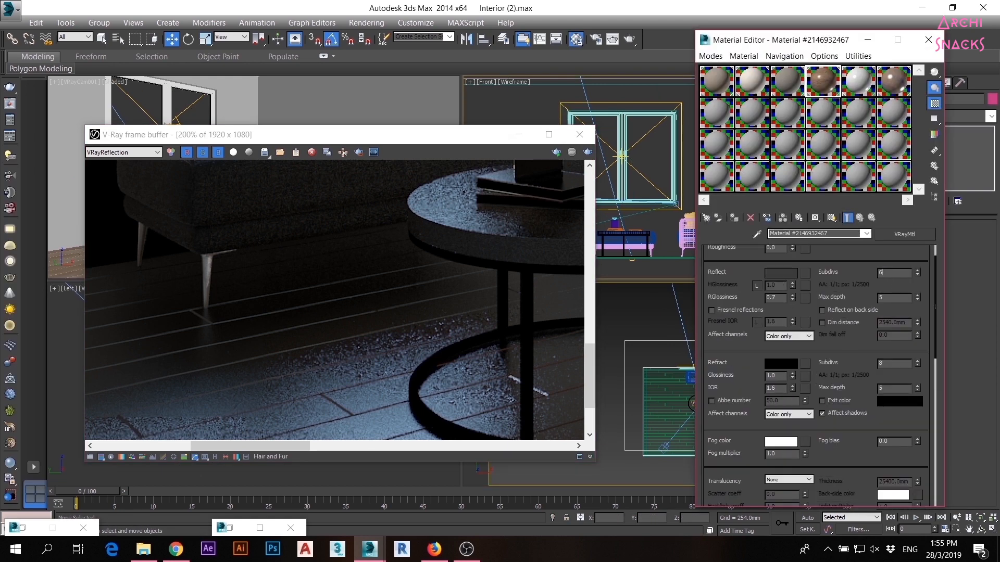
Go through the sub-materials of Light Oak, solid board and edit their reflection subdivs.
click(893, 86)
click(850, 317)
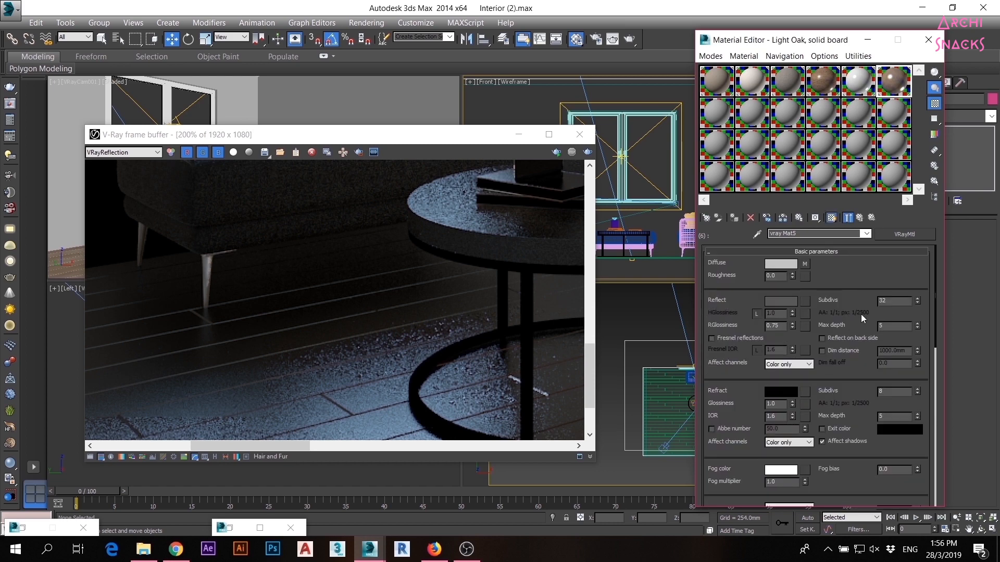
click(860, 217)
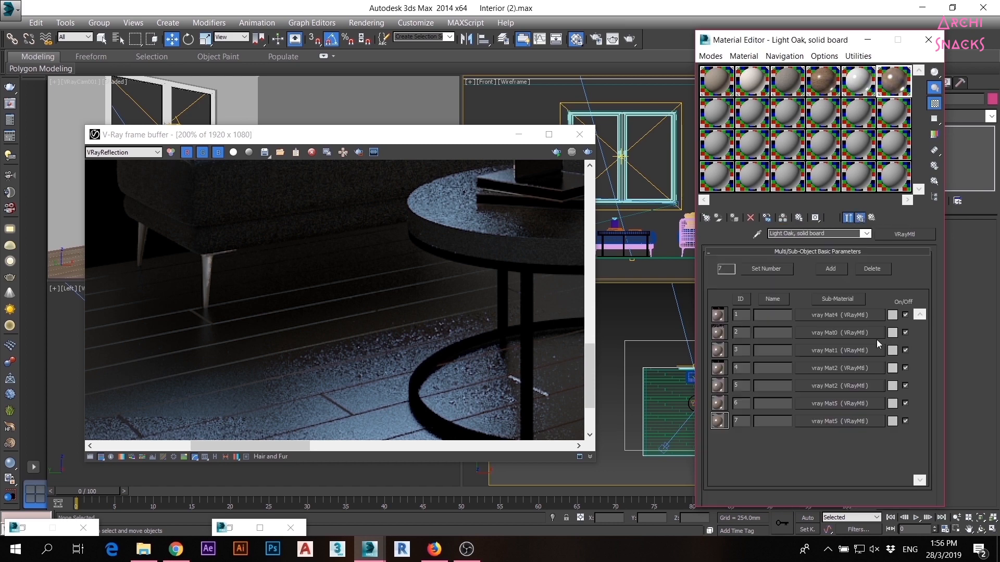
click(865, 315)
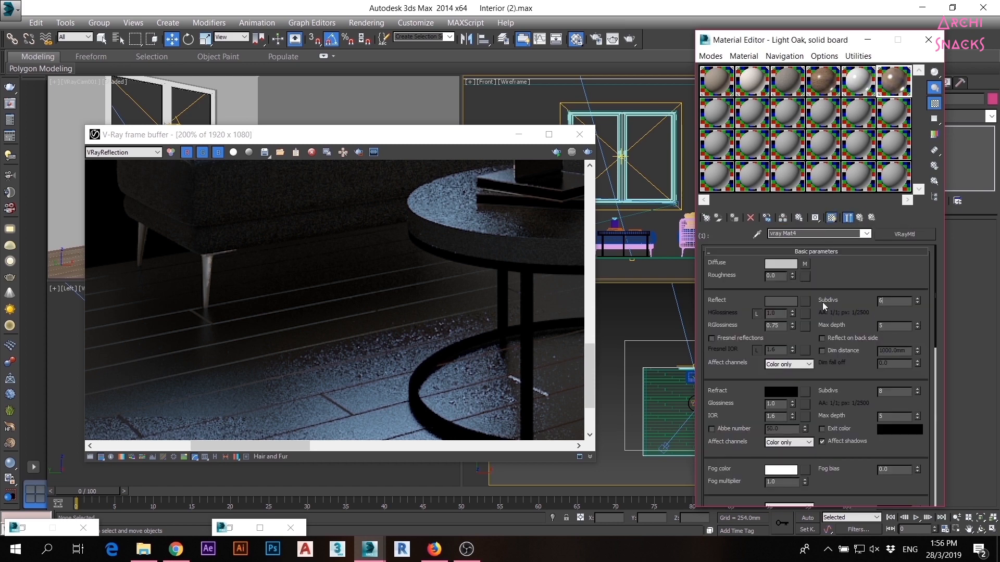
click(861, 218)
click(862, 333)
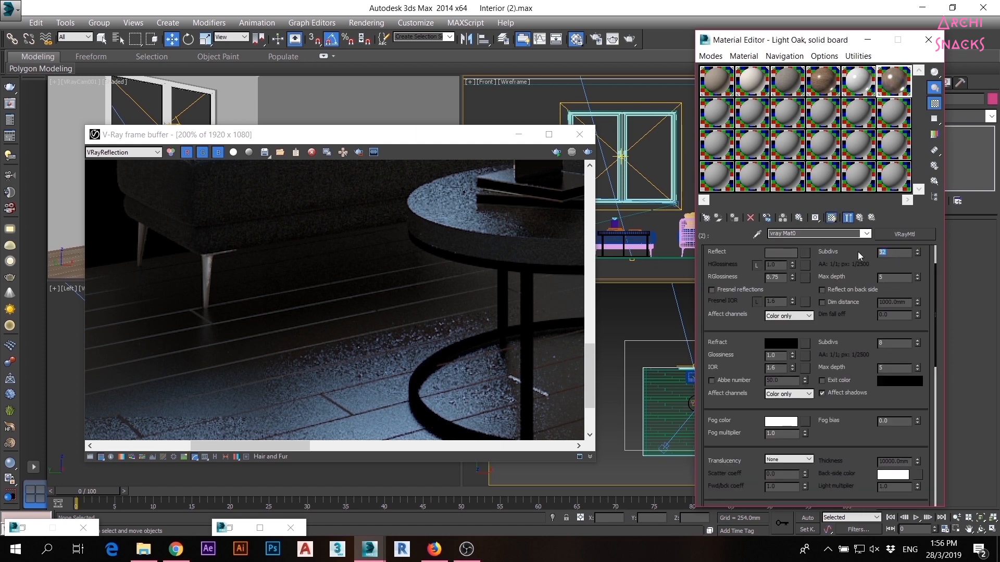
click(861, 217)
click(864, 350)
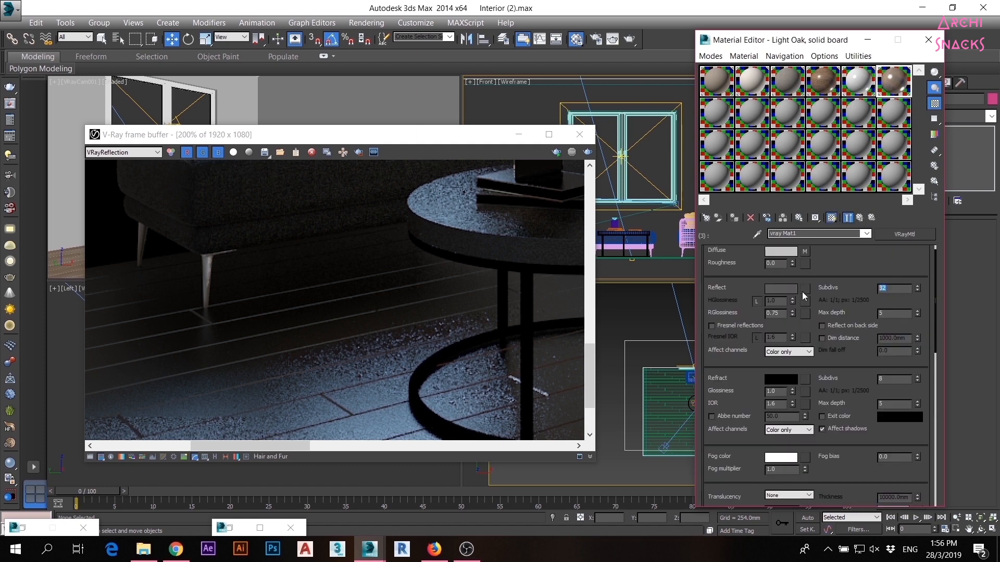
click(860, 218)
click(860, 368)
Set the cloth_lorenzo material's reflection subdivs to 64 and check the Material #305 and 15 - Default materials.
click(859, 86)
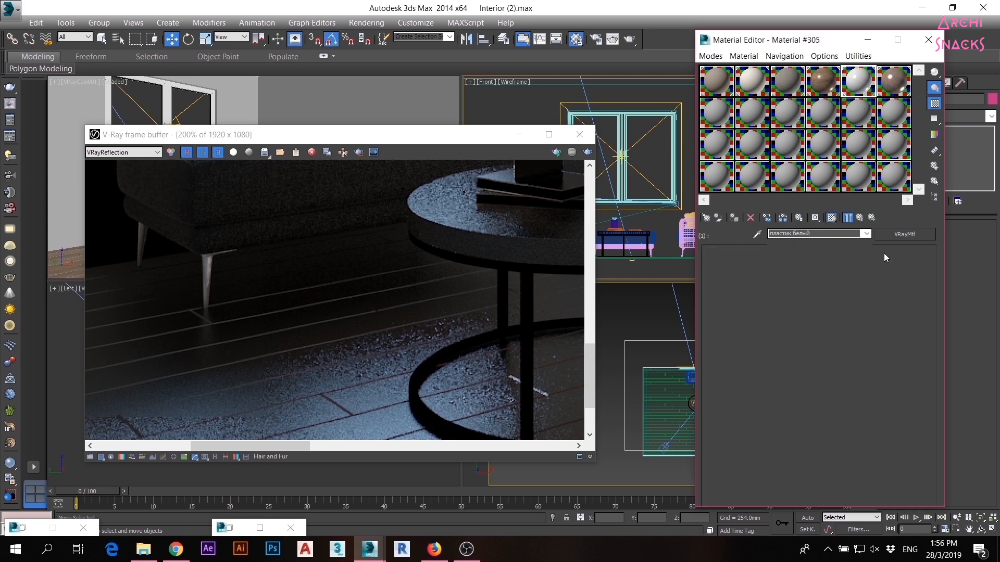
click(789, 86)
text(64)
key(Return)
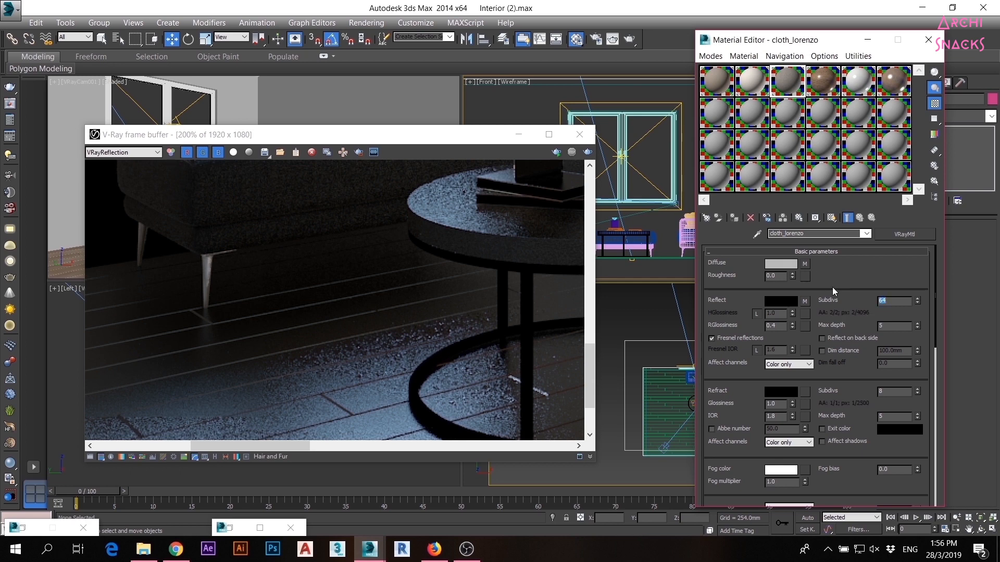
click(754, 81)
click(723, 83)
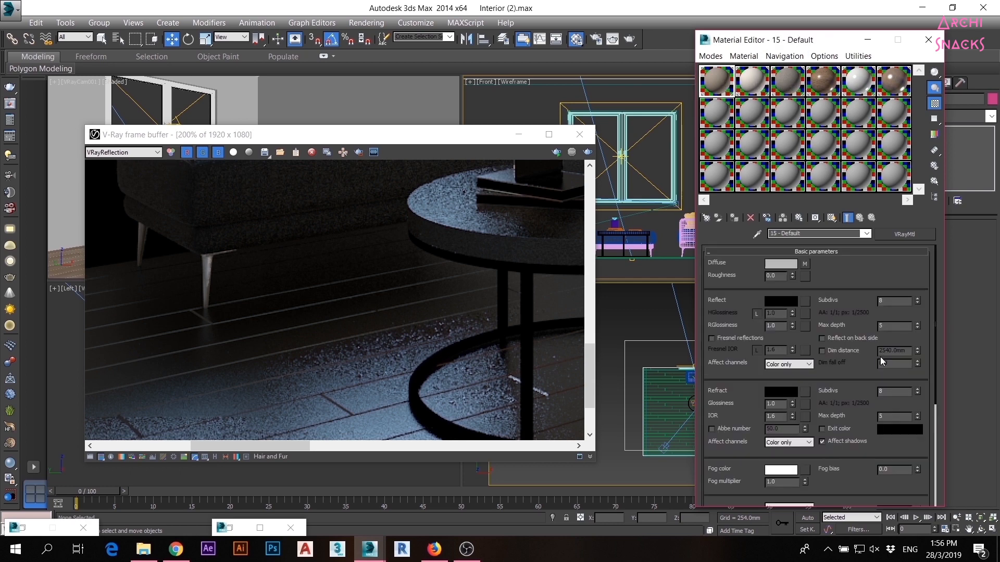
Show the VRayShadows pass and inspect the shadow noise on the wall, sofa, table and window area.
scroll(325, 290, down, 2)
click(124, 152)
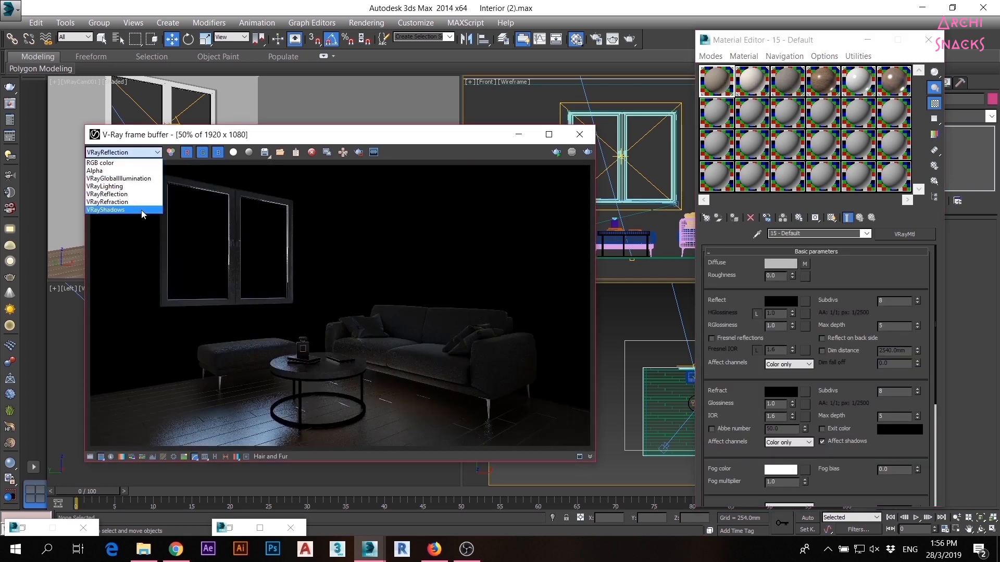
click(112, 212)
scroll(412, 273, up, 2)
scroll(394, 372, down, 1)
middle_drag(395, 372, 464, 225)
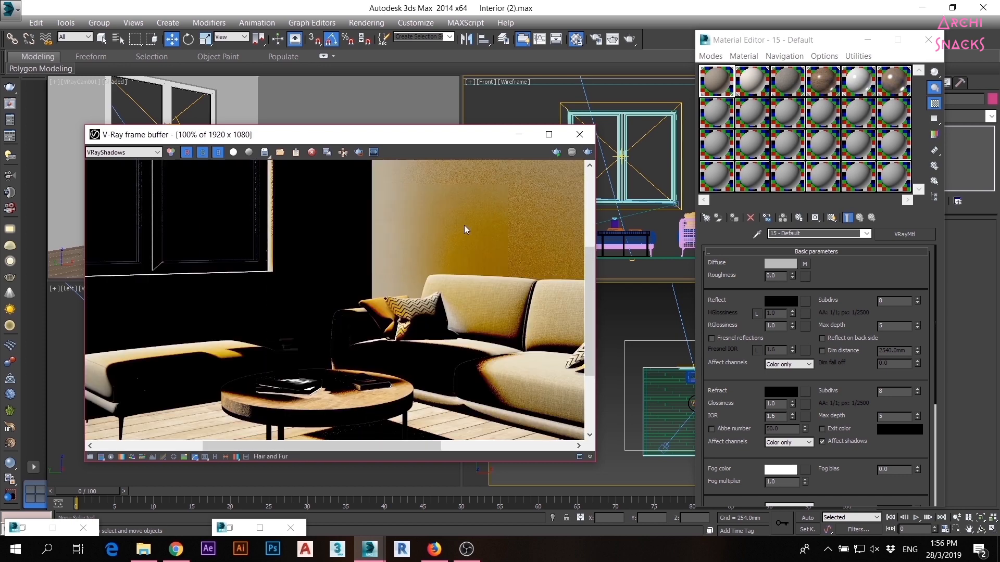
middle_drag(225, 401, 347, 290)
scroll(200, 301, up, 2)
scroll(200, 302, down, 2)
middle_drag(323, 225, 301, 403)
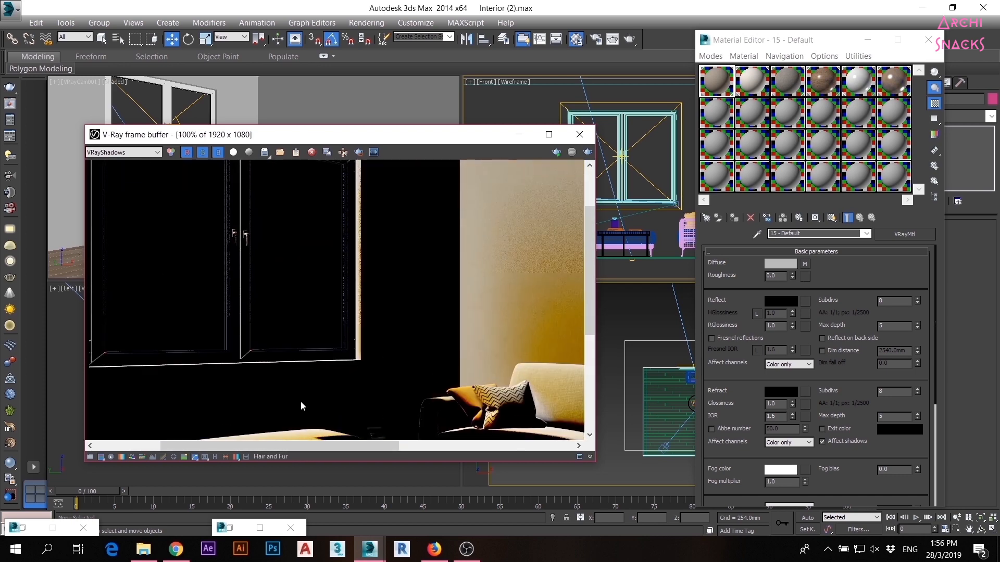
scroll(375, 270, down, 1)
Return to the RGB color channel, close the Material Editor and set up a region render of the camera view.
click(151, 152)
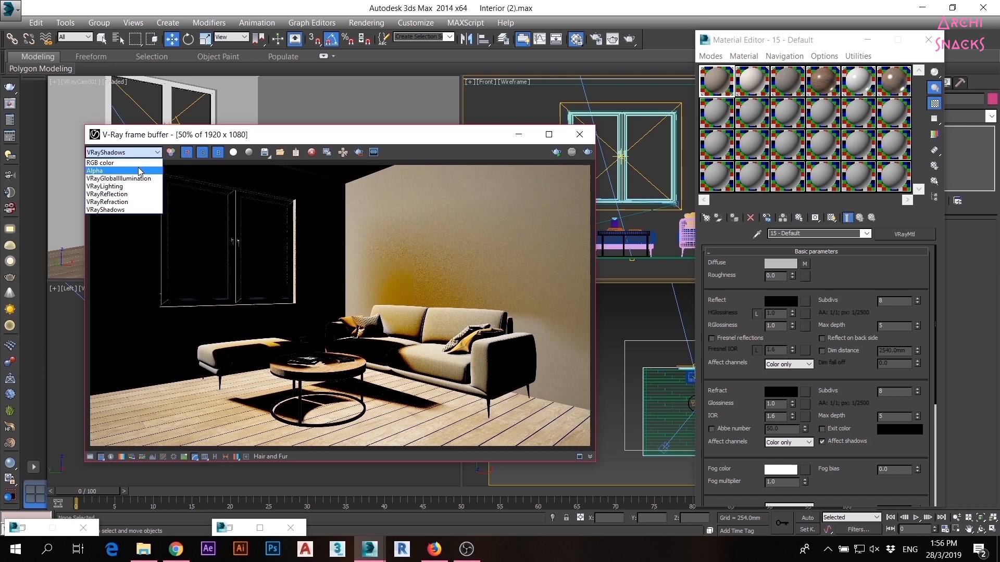
click(140, 163)
click(928, 40)
click(612, 39)
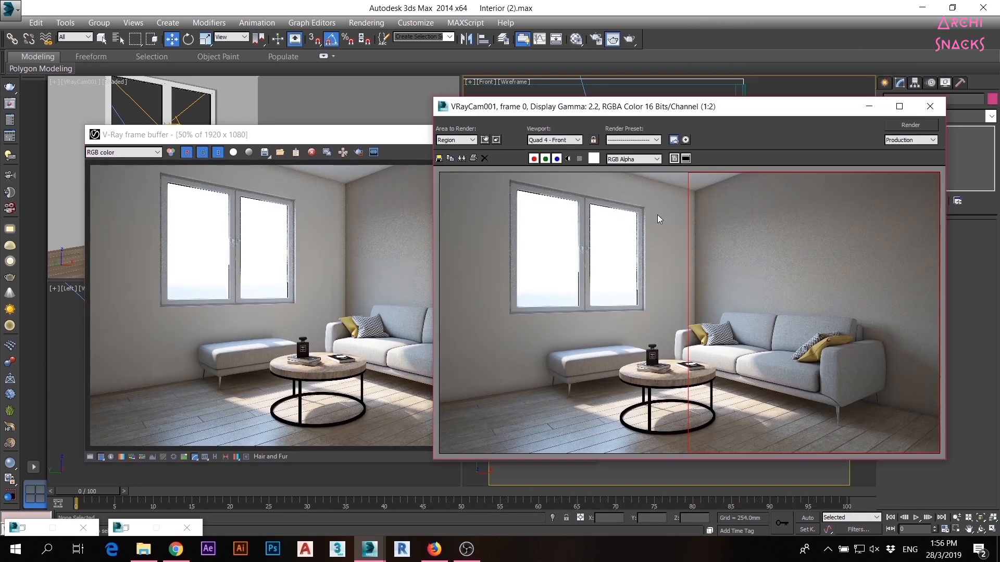
click(344, 95)
click(448, 140)
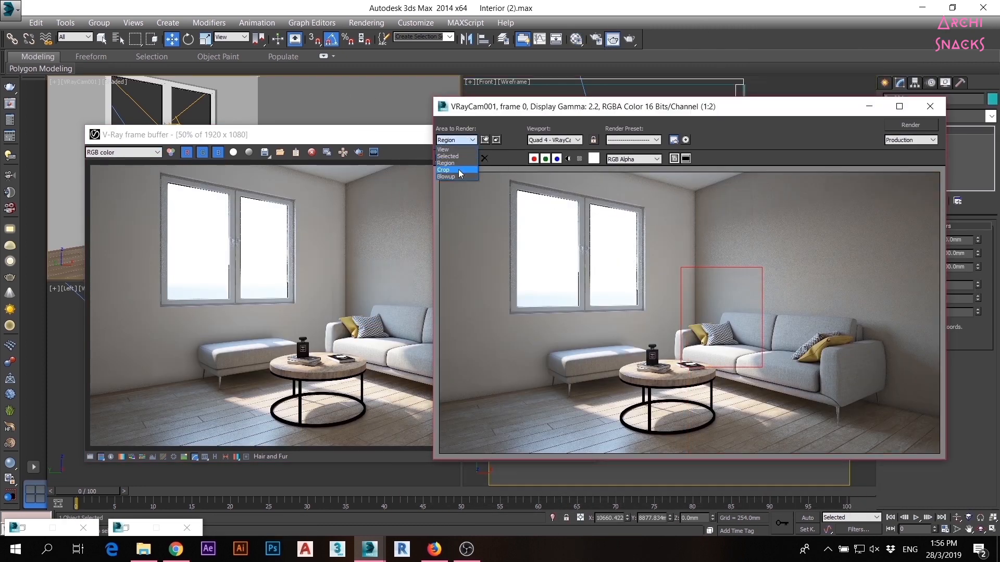
click(465, 165)
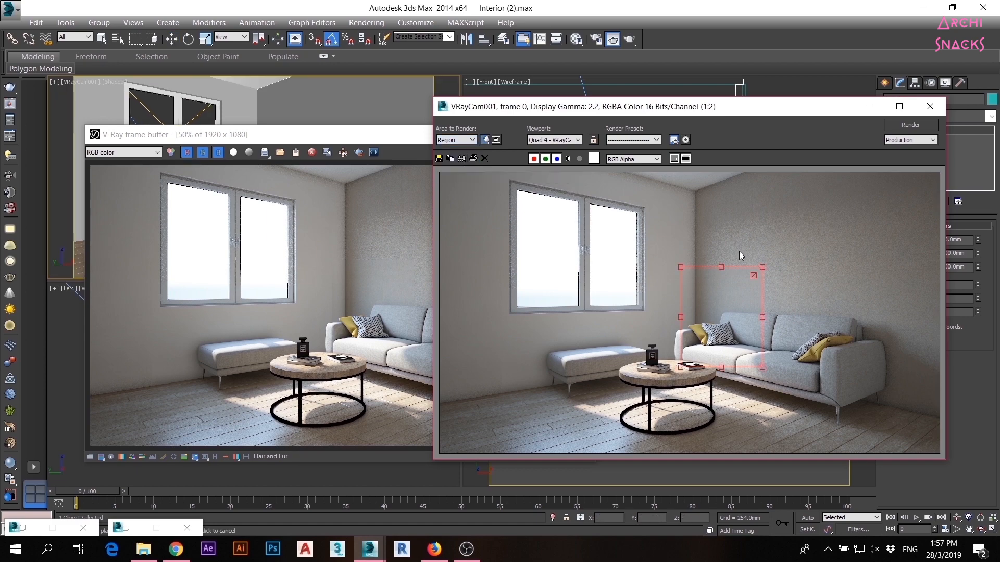
Show the VRayLighting pass and locate the noisy wall area to re-render.
drag(352, 137, 310, 102)
click(104, 117)
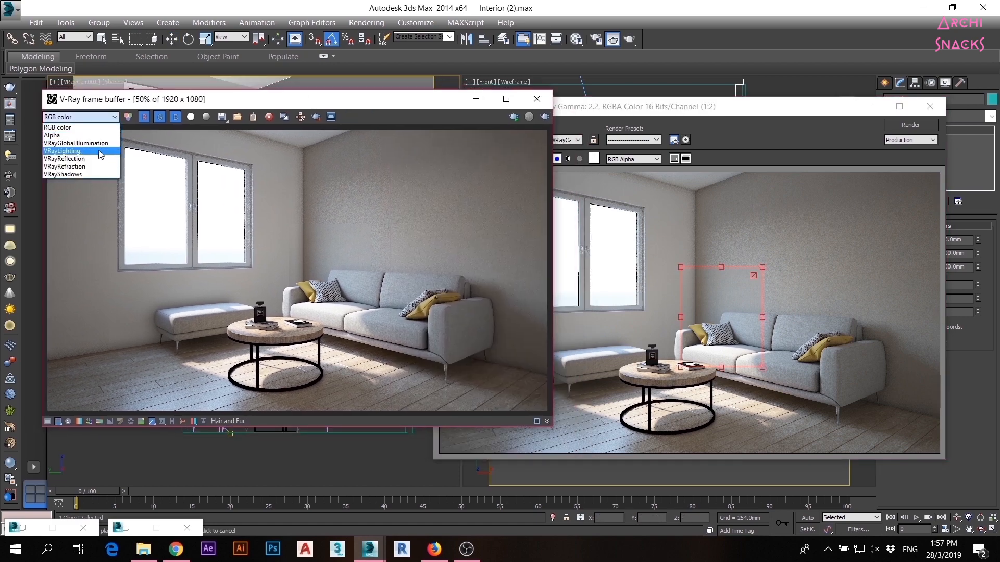
click(99, 151)
scroll(331, 302, up, 1)
scroll(331, 302, down, 1)
scroll(329, 298, up, 2)
scroll(326, 283, down, 1)
middle_drag(326, 283, 272, 325)
click(77, 118)
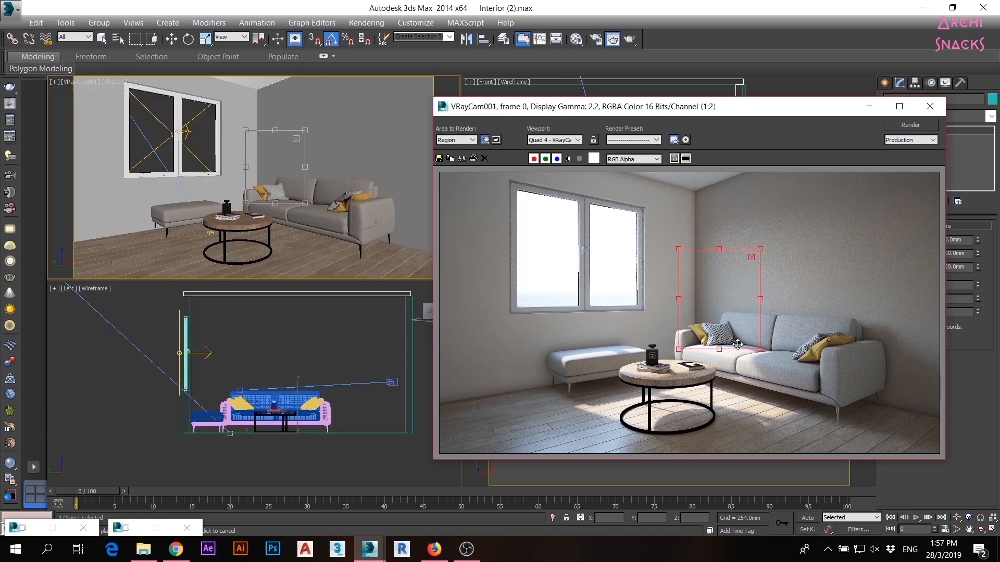
Reshape the render region into a wide rectangle spanning the window's edge and the wall corner above the sofa for the re-render.
drag(719, 350, 730, 262)
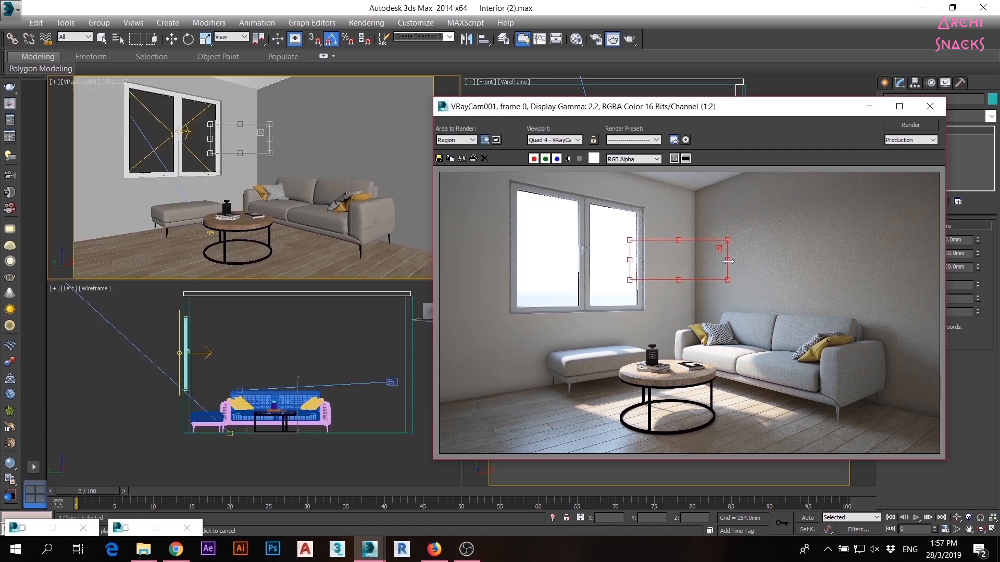
scroll(696, 296, up, 1)
scroll(668, 300, down, 1)
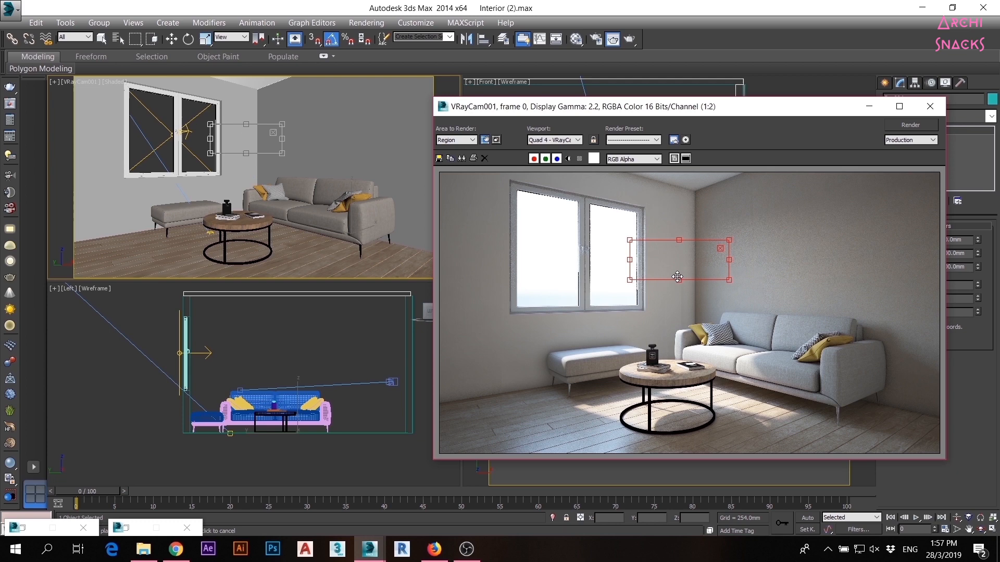
drag(732, 256, 770, 264)
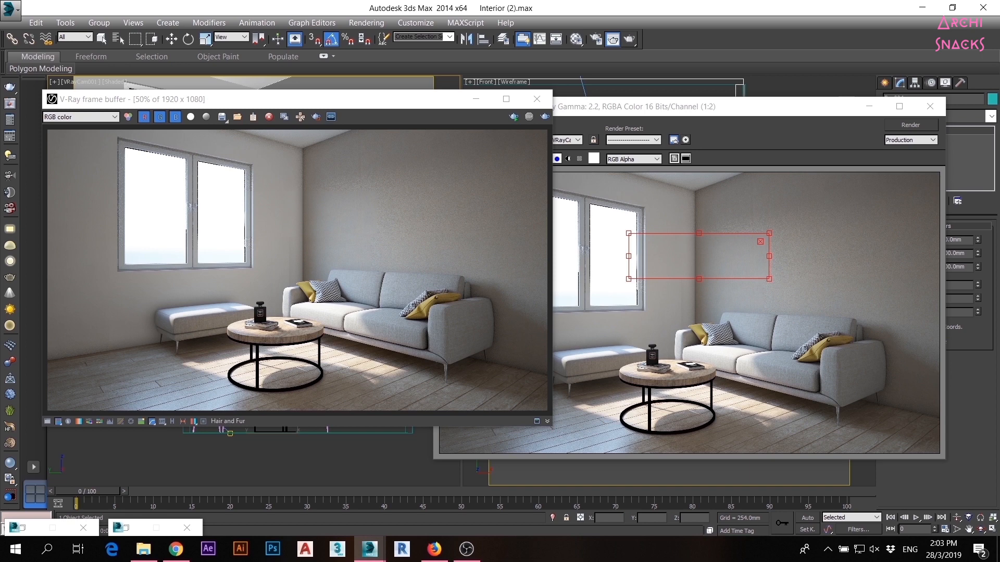
Inspect the re-rendered region in the RGB color channel, comparing the wall grain inside and outside it near the window and corner.
scroll(308, 203, up, 2)
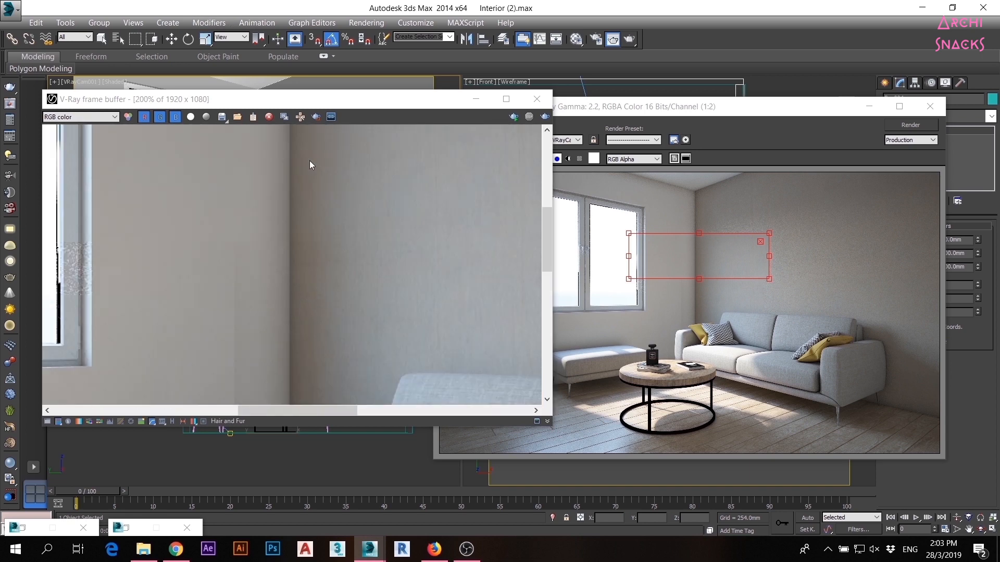
middle_drag(306, 206, 403, 287)
middle_drag(218, 279, 273, 247)
middle_drag(288, 187, 258, 244)
scroll(147, 270, down, 1)
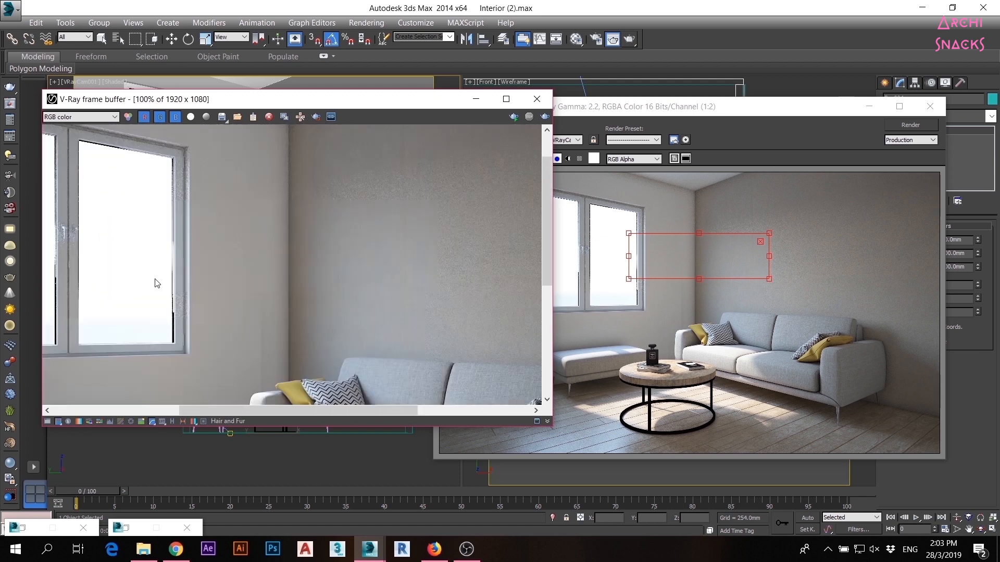
middle_drag(424, 267, 335, 251)
scroll(336, 253, up, 1)
scroll(340, 258, down, 1)
scroll(339, 258, down, 1)
Show the VRayGlobalIllumination pass and inspect the wall corner up close for GI noise.
click(81, 117)
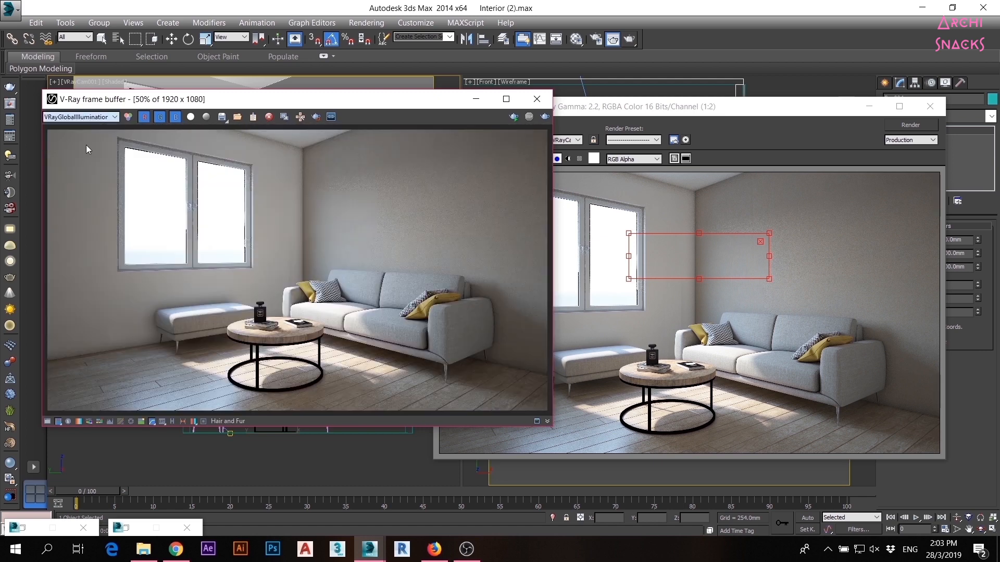
click(73, 147)
scroll(321, 221, up, 1)
scroll(261, 284, up, 2)
middle_drag(304, 163, 314, 278)
middle_drag(248, 181, 252, 252)
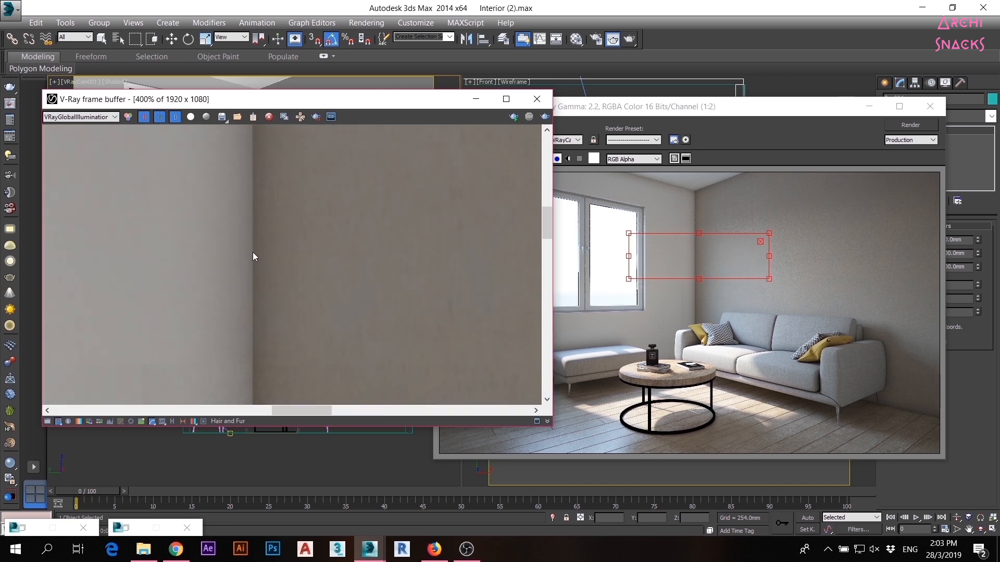
Check the wall corner and window frame for noise in the VRayLighting pass and the VRayReflection pass.
click(83, 119)
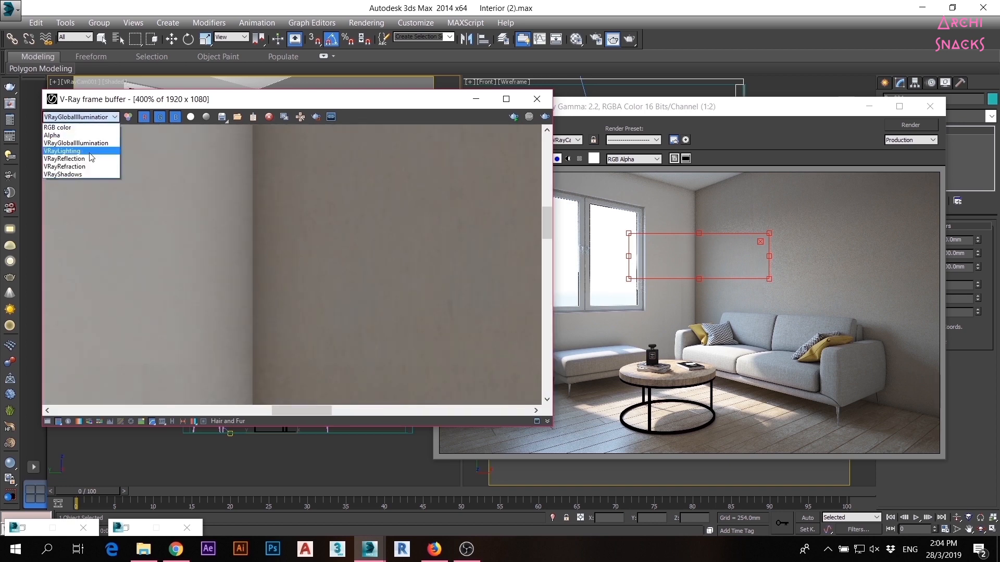
click(72, 155)
scroll(379, 254, down, 2)
scroll(332, 252, up, 2)
scroll(332, 256, down, 1)
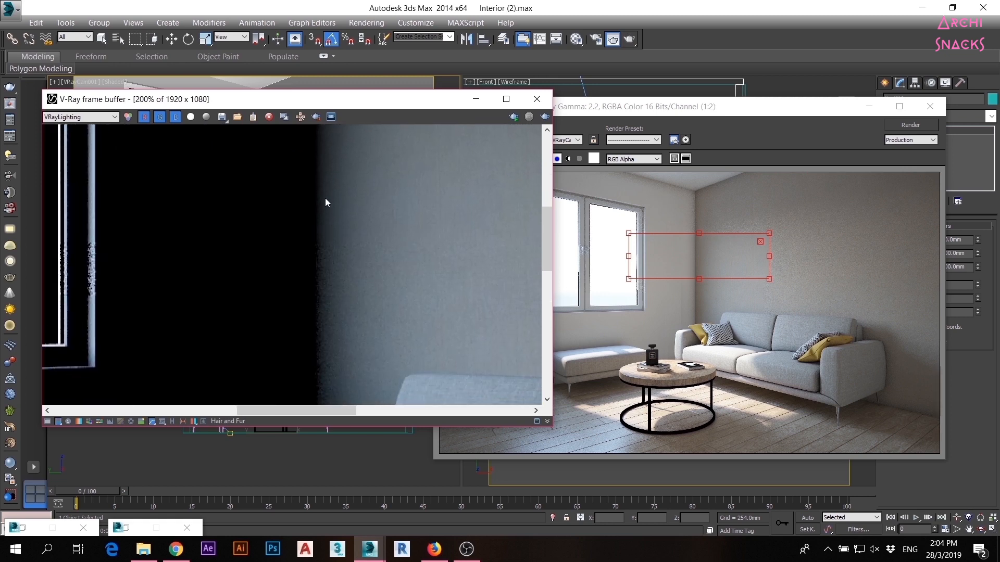
click(100, 118)
click(96, 161)
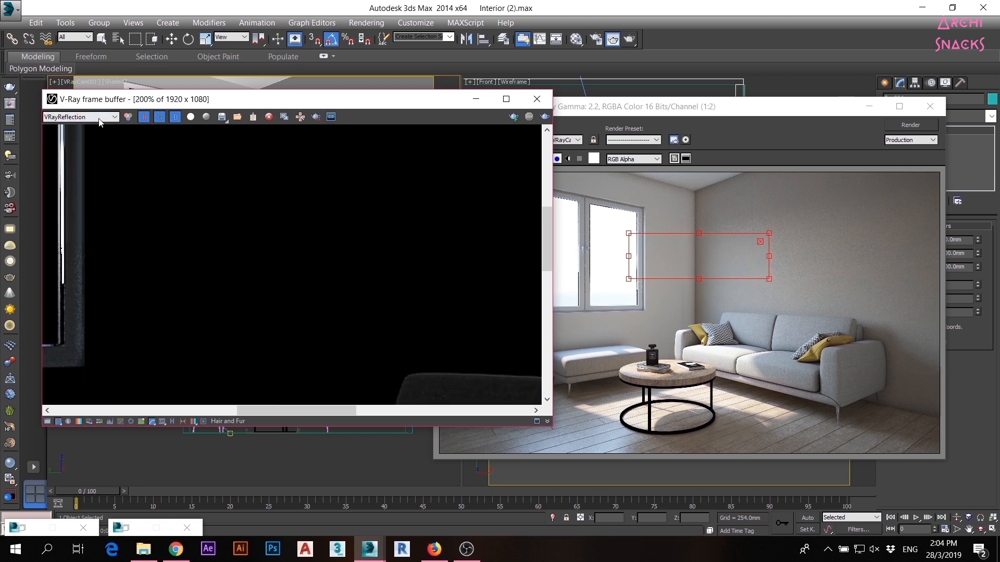
Show the VRayShadows pass and compare shadow noise inside and outside the re-rendered region on the wall above the sofa.
click(100, 119)
click(93, 174)
scroll(323, 309, down, 1)
scroll(446, 255, up, 1)
middle_drag(356, 349, 323, 291)
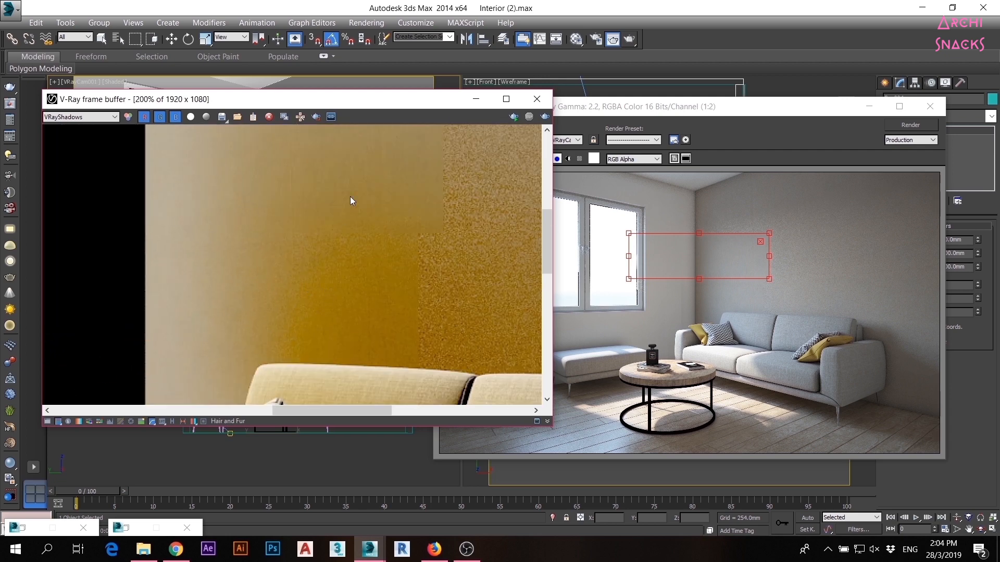
scroll(340, 214, down, 3)
scroll(336, 232, up, 1)
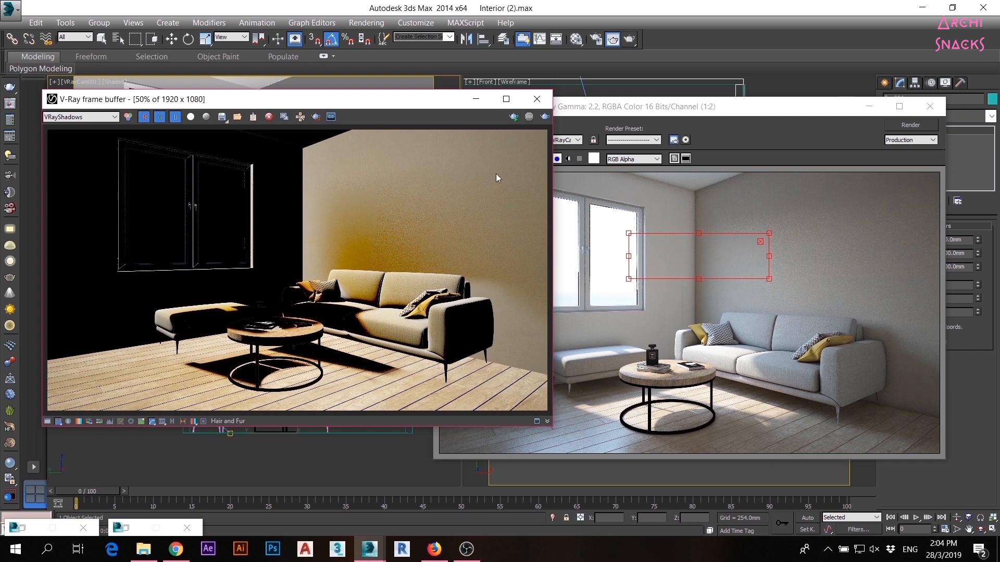
Return the frame buffer to the RGB color channel.
click(717, 210)
click(80, 116)
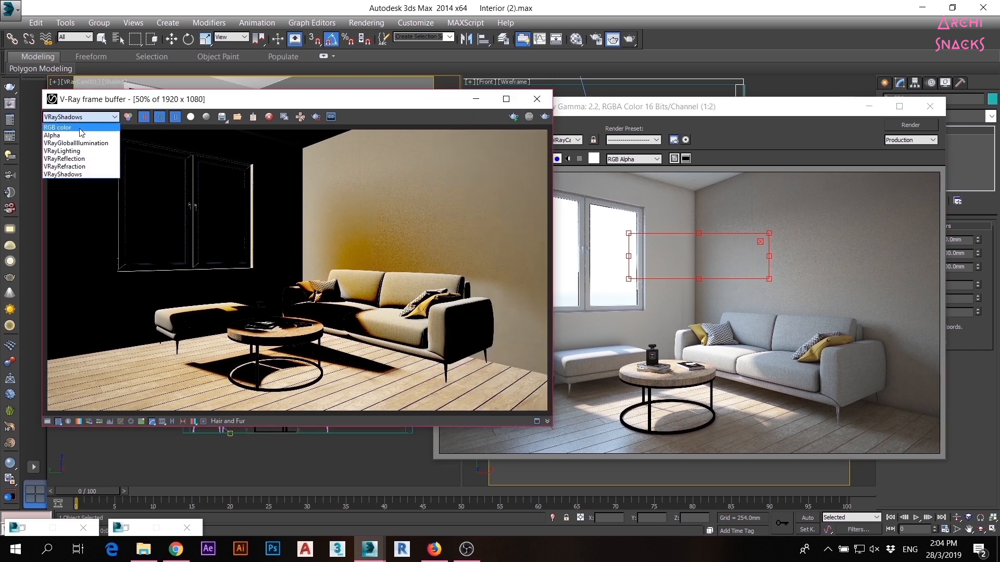
click(78, 126)
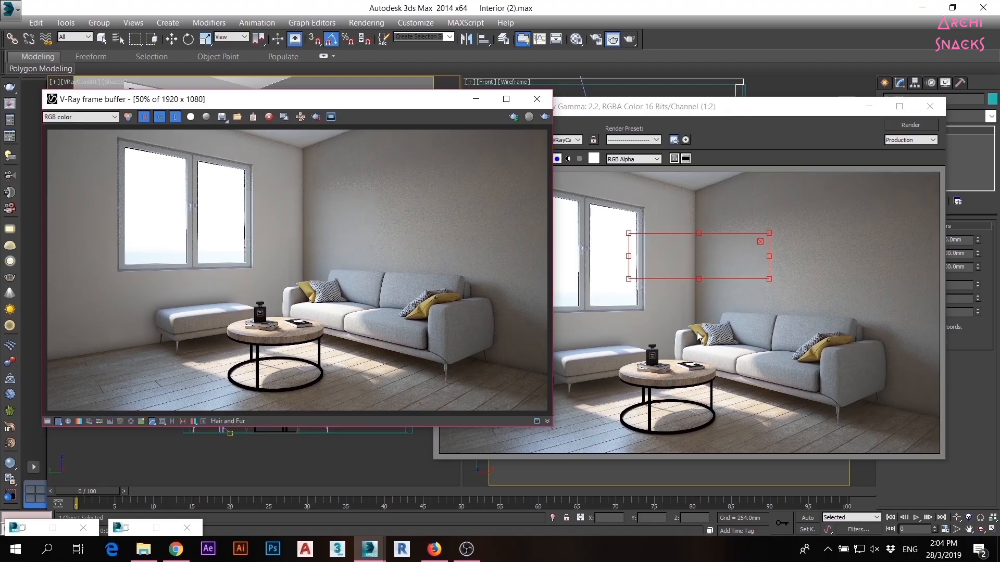